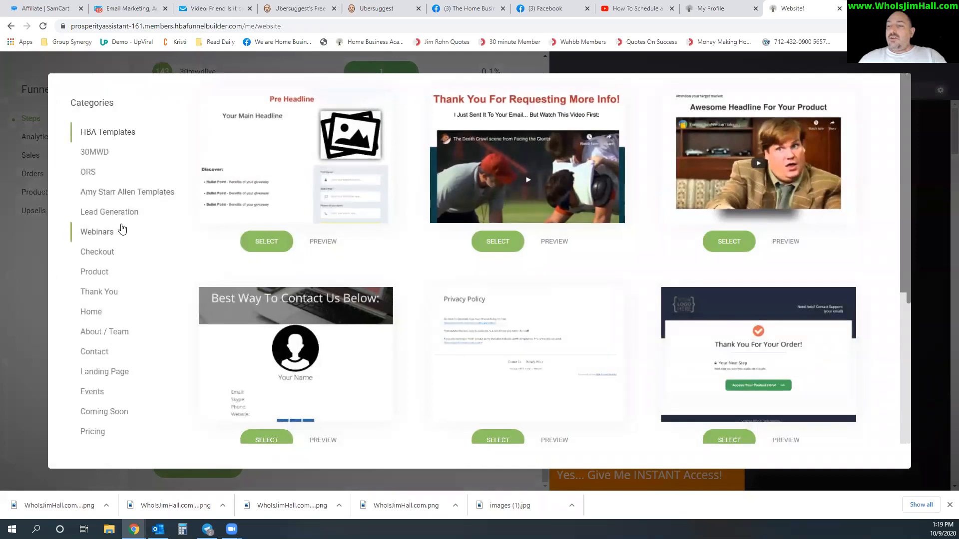
# - Add a page named videopagewebsite from the Webinars template that has a brick-loft workspace video above a Limited Time Offer countdown
pyautogui.scroll(-2, 122, 230)
pyautogui.scroll(-1, 122, 231)
pyautogui.scroll(3, 123, 231)
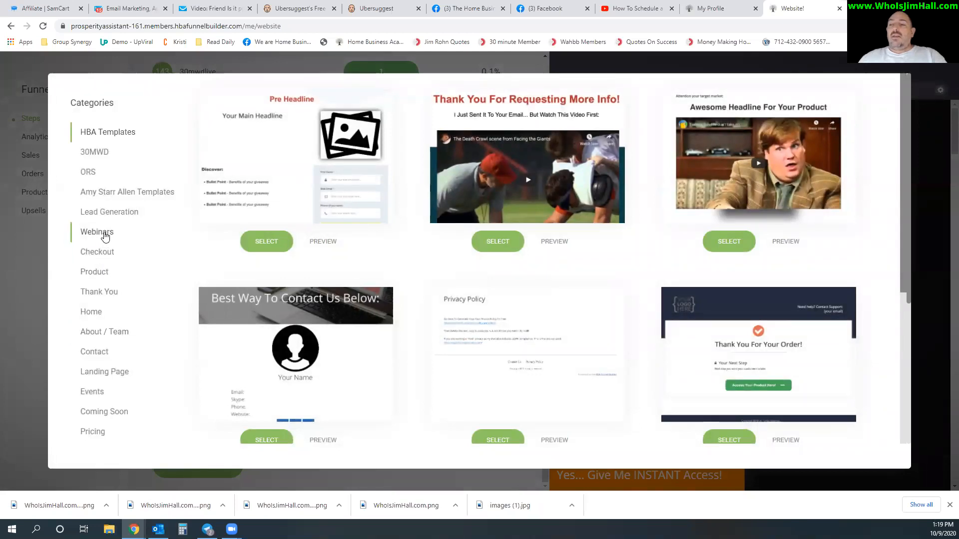
pyautogui.click(104, 234)
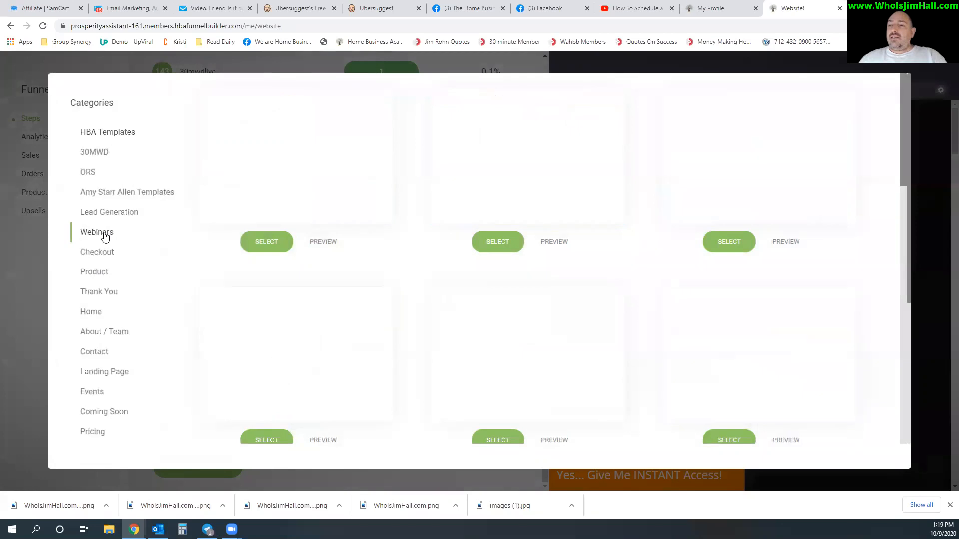
pyautogui.scroll(-1, 392, 248)
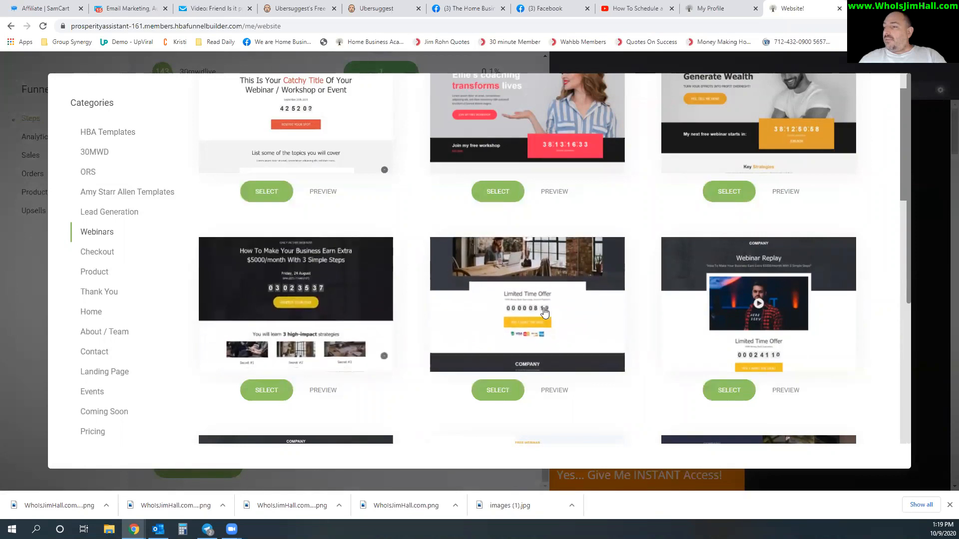
pyautogui.scroll(1, 544, 328)
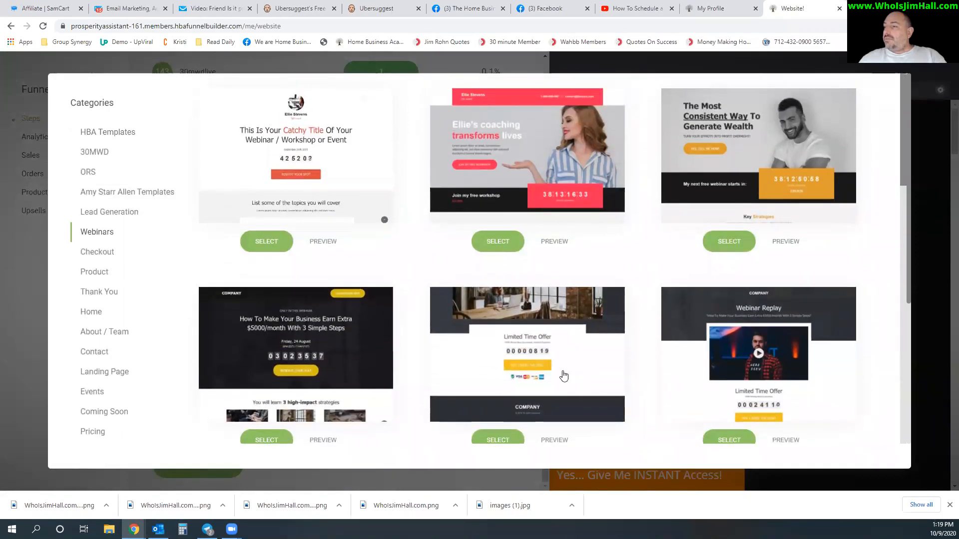
pyautogui.scroll(-2, 620, 270)
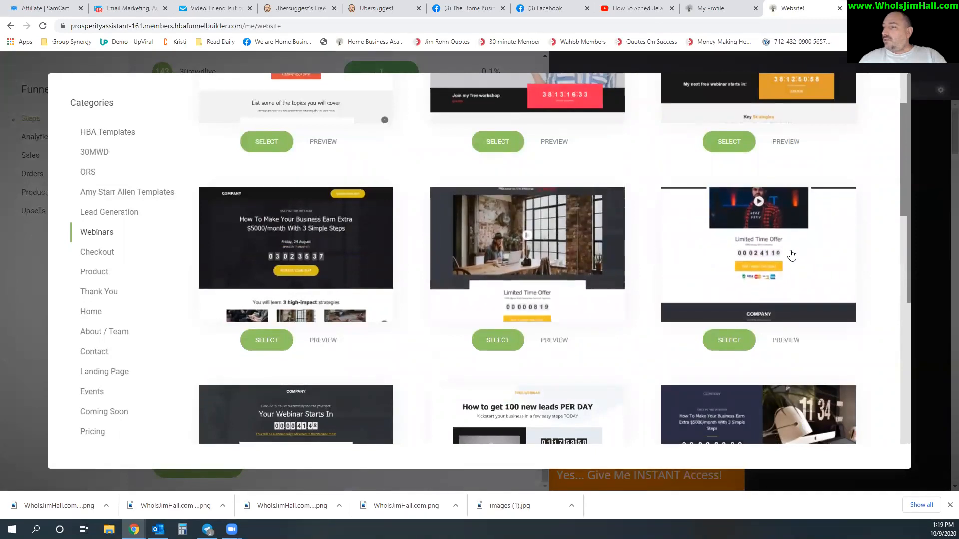
pyautogui.click(505, 339)
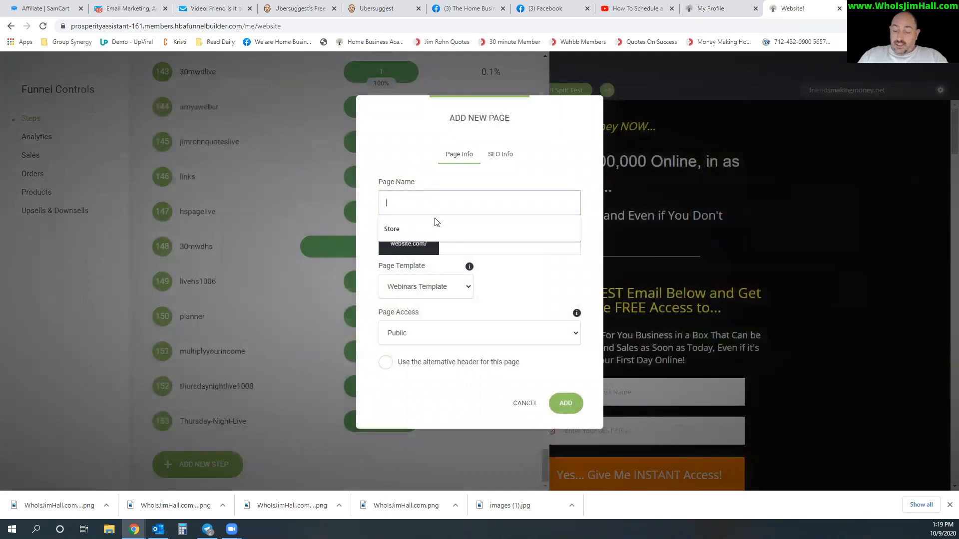
pyautogui.write('videopagewebsite')
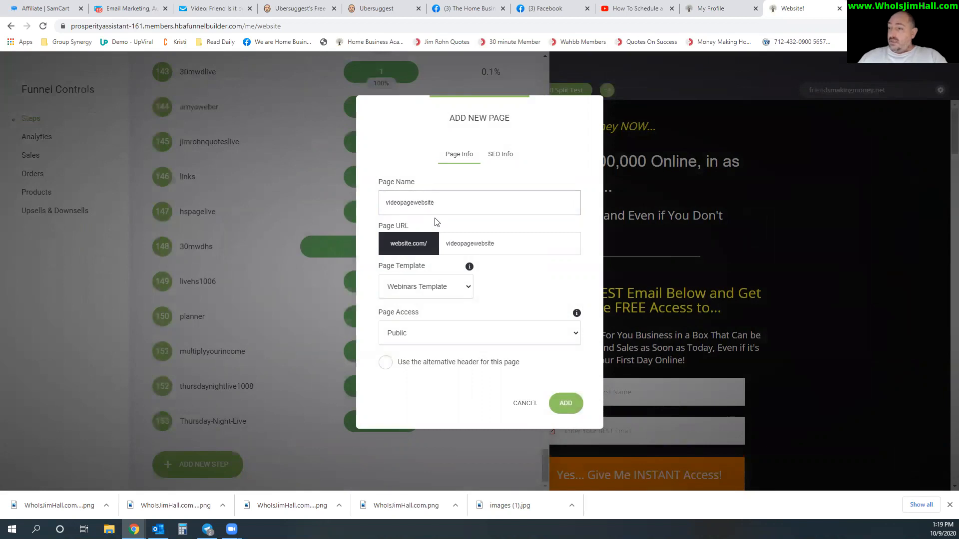
pyautogui.click(559, 394)
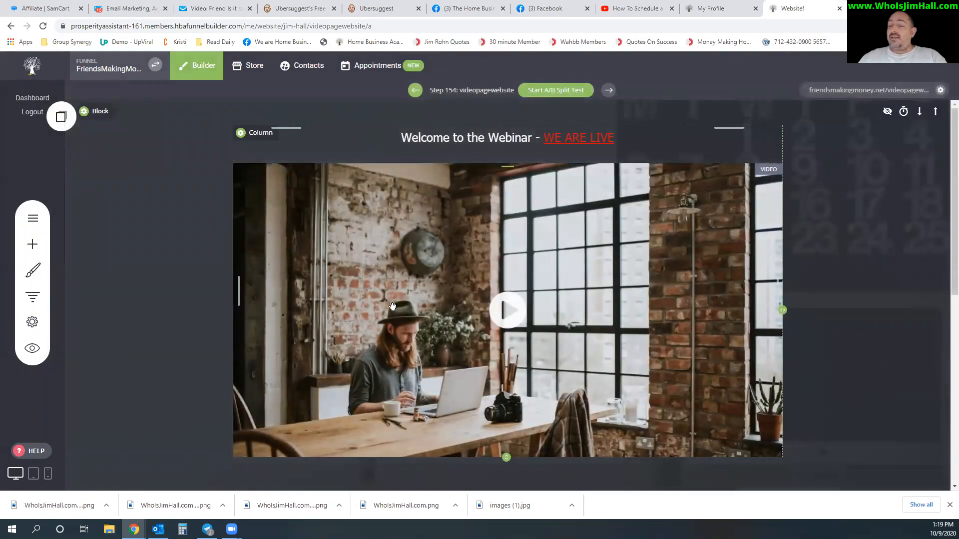
# - Open the settings of the video under the webinar headline and copy its source URL
pyautogui.scroll(-2, 544, 262)
pyautogui.scroll(2, 494, 280)
pyautogui.click(456, 288)
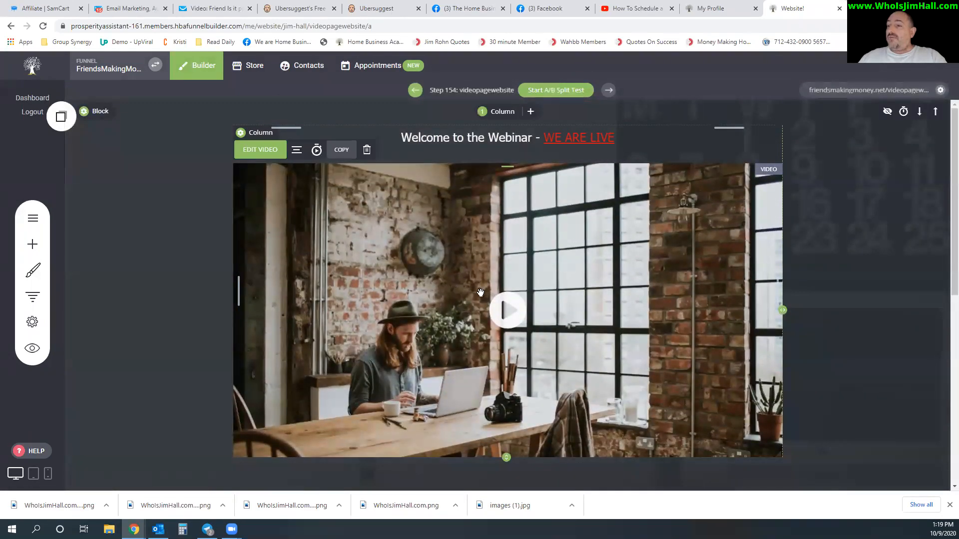
pyautogui.click(262, 152)
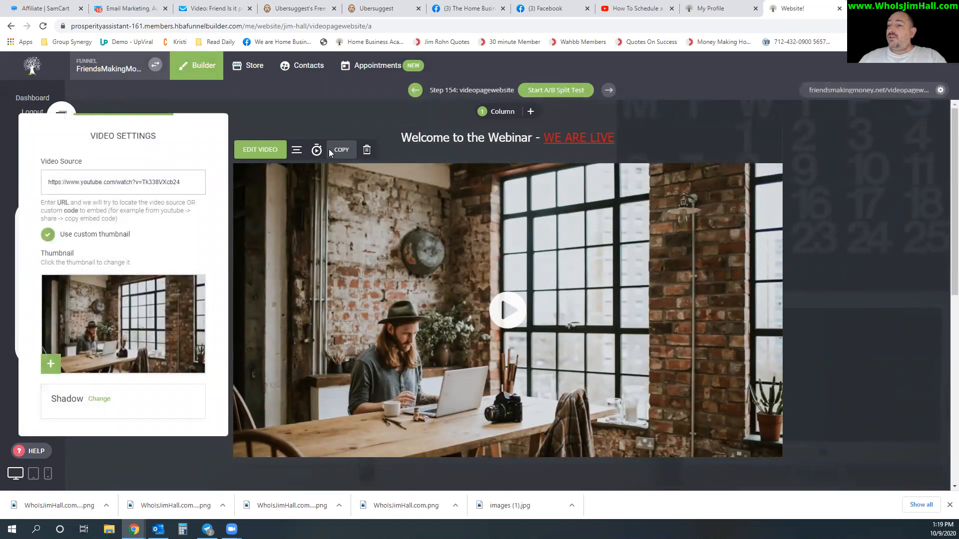
pyautogui.tripleClick(160, 182)
pyautogui.rightClick(153, 182)
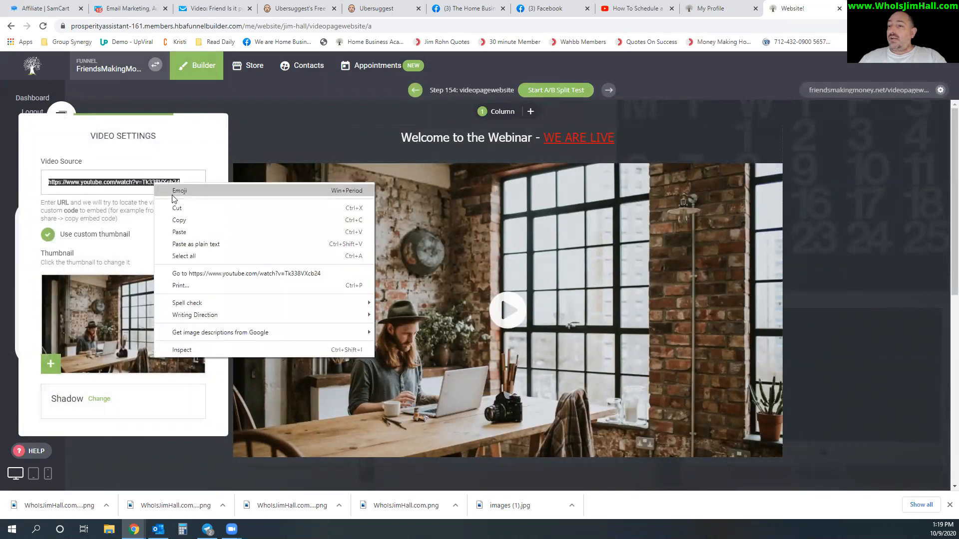
pyautogui.click(186, 224)
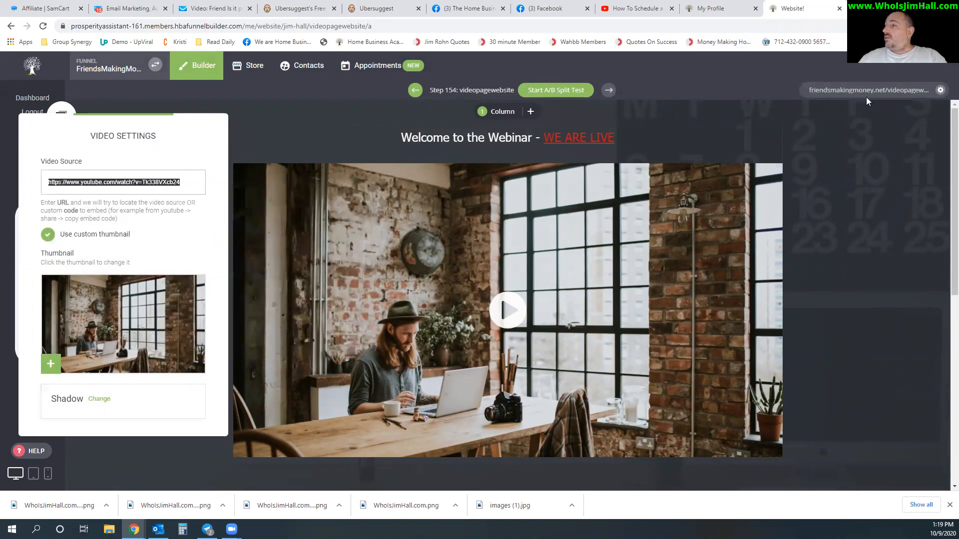
# - Open the live videopagewebsite page and briefly play its video to check how it displays
pyautogui.click(882, 90)
pyautogui.click(877, 89)
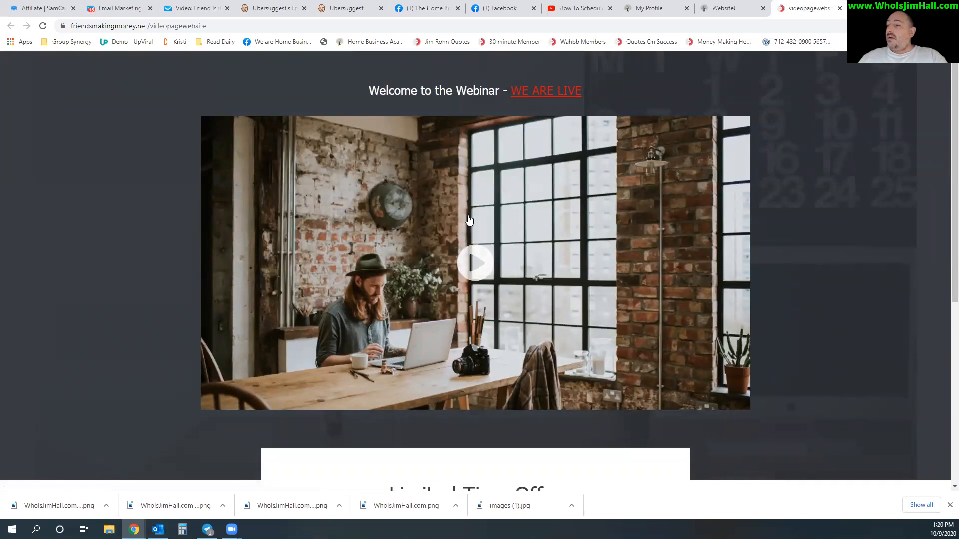
pyautogui.scroll(-1, 475, 225)
pyautogui.scroll(1, 428, 203)
pyautogui.click(475, 262)
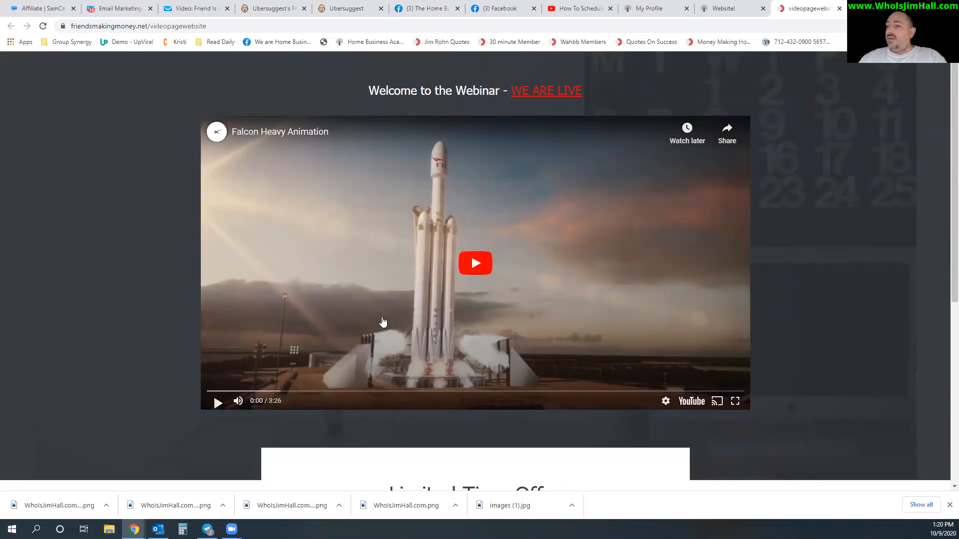
pyautogui.click(220, 402)
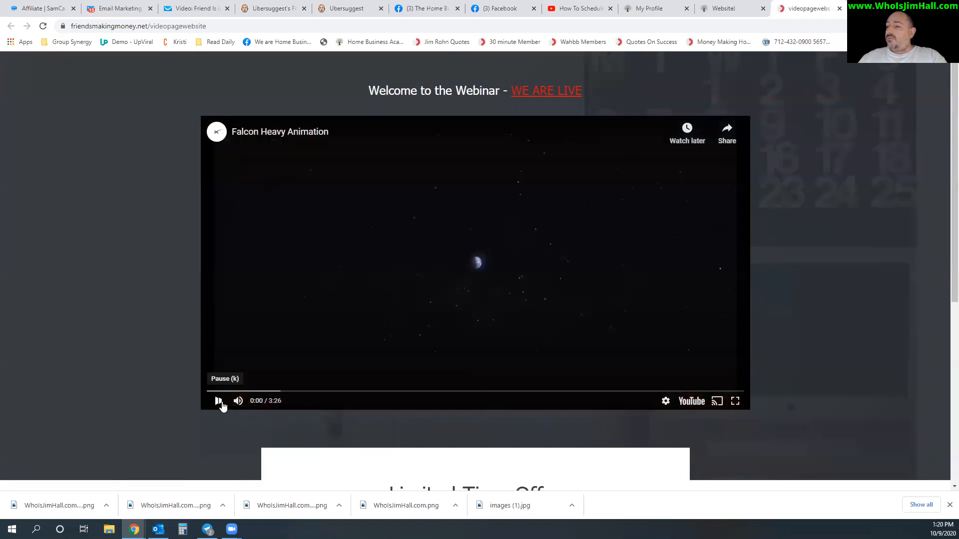
pyautogui.click(220, 402)
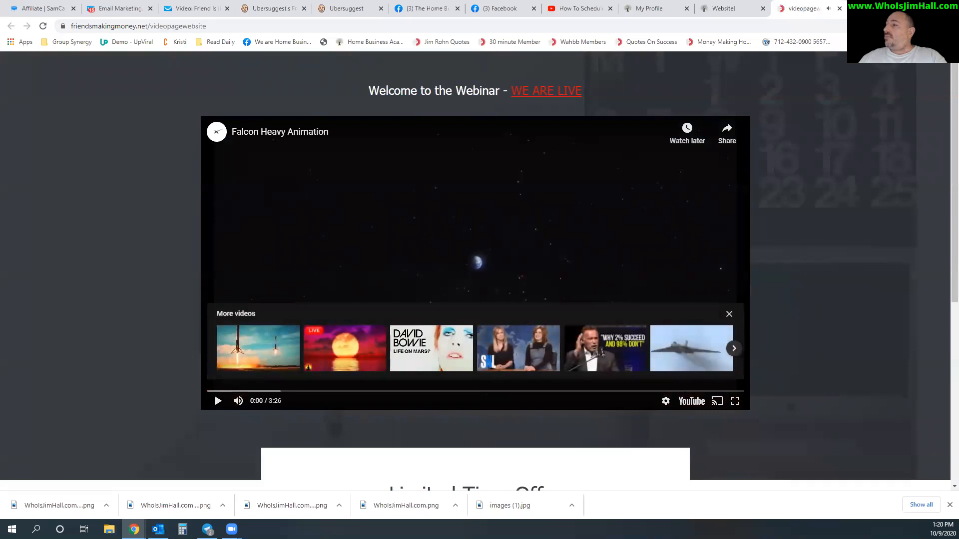
# - Search the web in a new tab for "youtube jim rohn" and open the "10 Things You MUST" motivation video
pyautogui.hotkey('ctrl', 't')
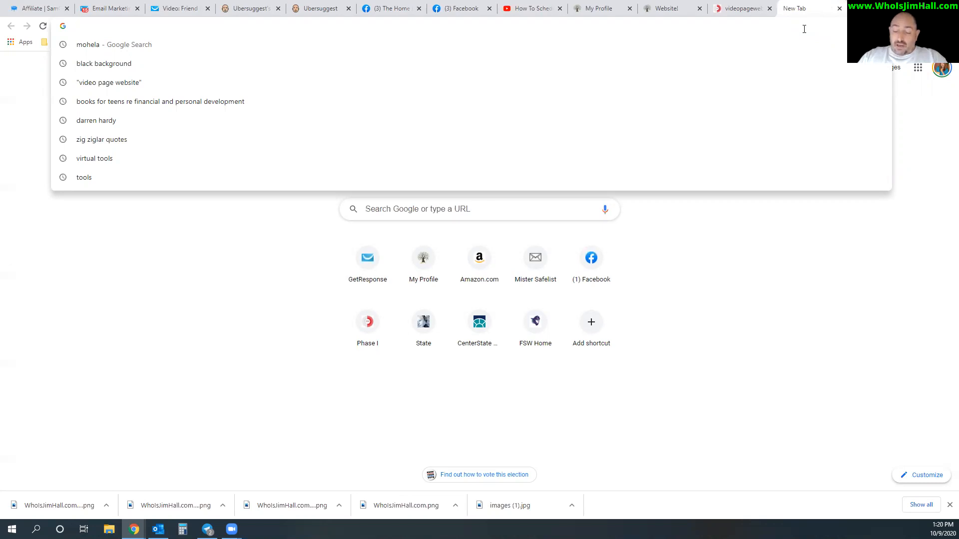
pyautogui.write('youtube jim')
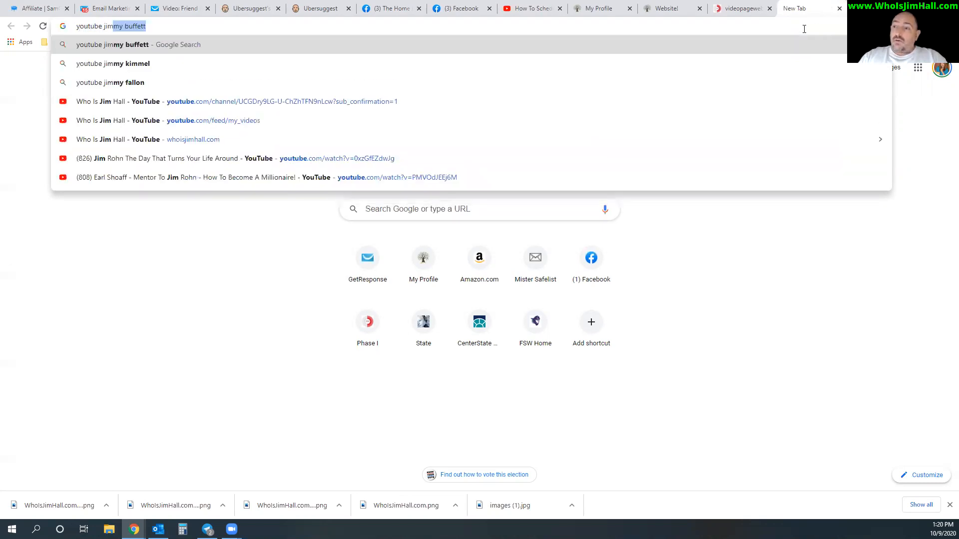
pyautogui.write(' rohn')
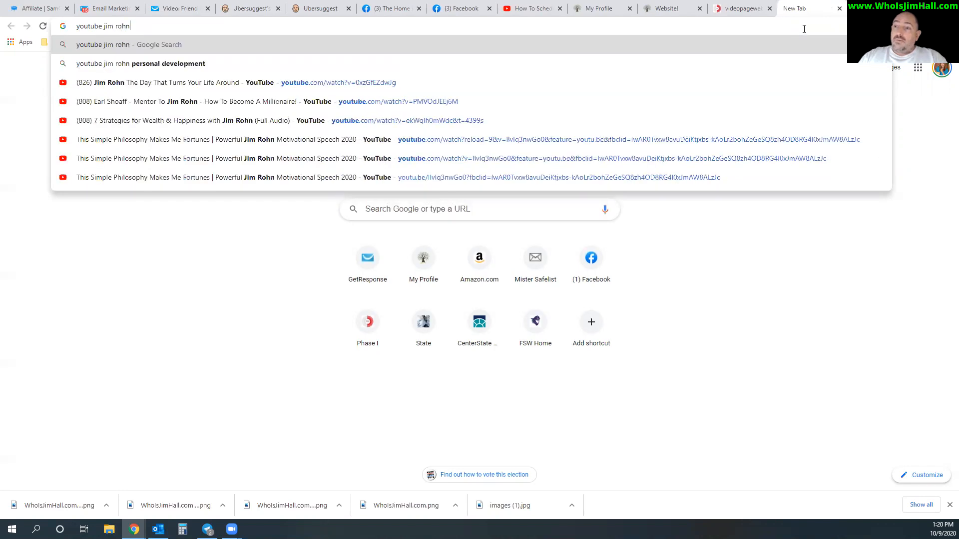
pyautogui.press('Return')
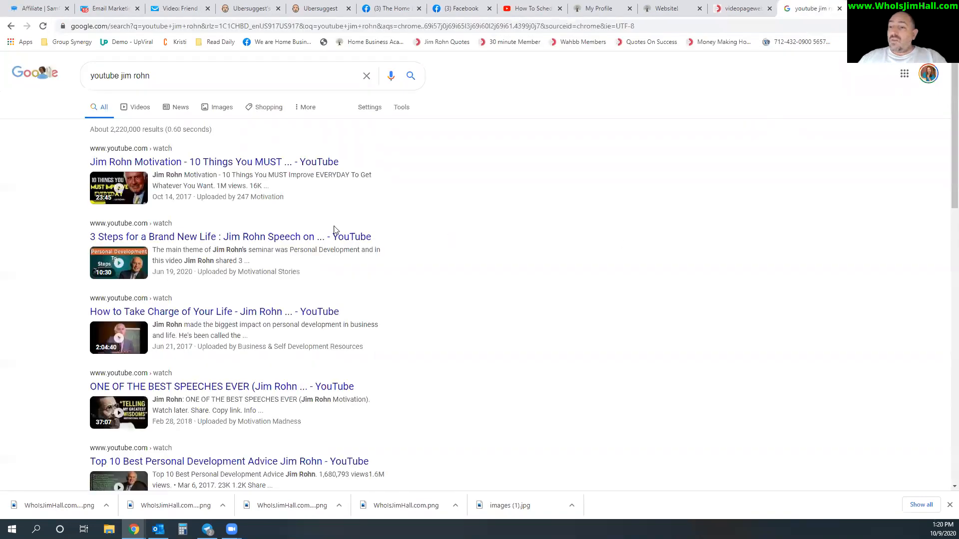
pyautogui.click(211, 163)
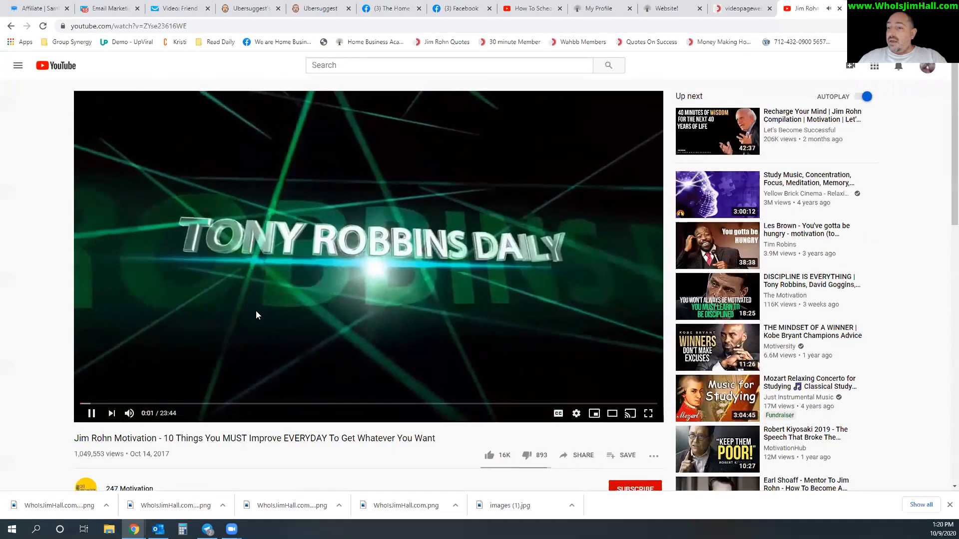
# - Examine the YouTube video's publication date and channel details below the player
pyautogui.scroll(-2, 262, 300)
pyautogui.scroll(2, 270, 277)
pyautogui.scroll(-2, 170, 314)
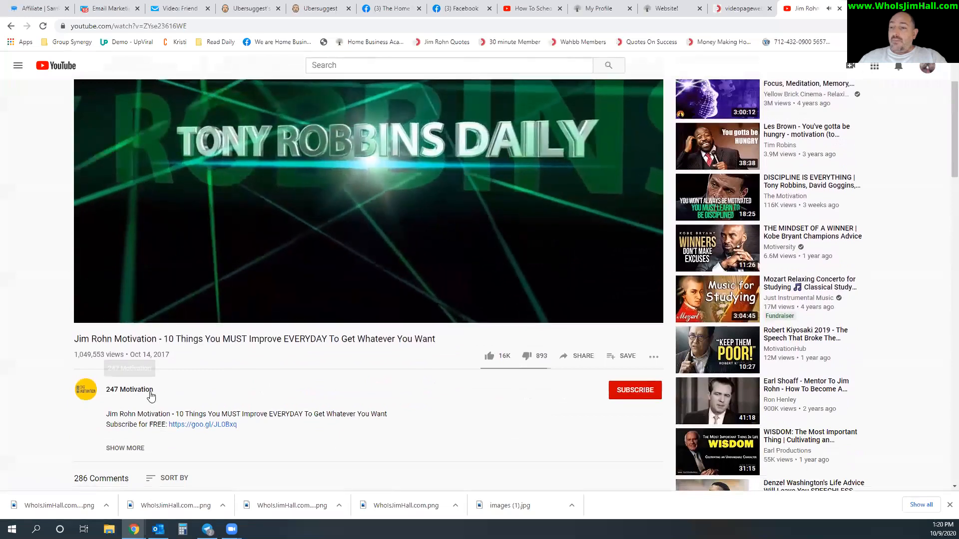
pyautogui.moveTo(157, 355); pyautogui.dragTo(195, 359)
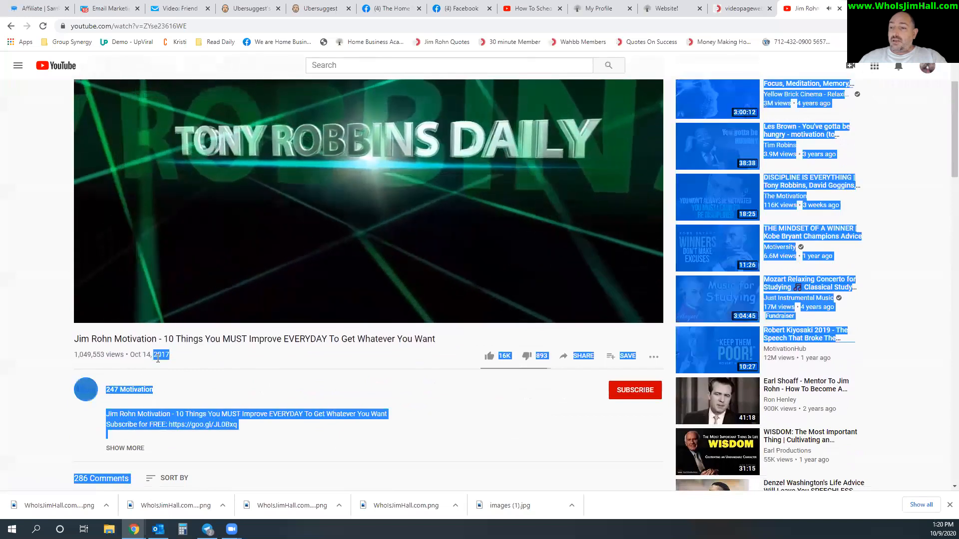
pyautogui.click(199, 360)
pyautogui.scroll(2, 246, 250)
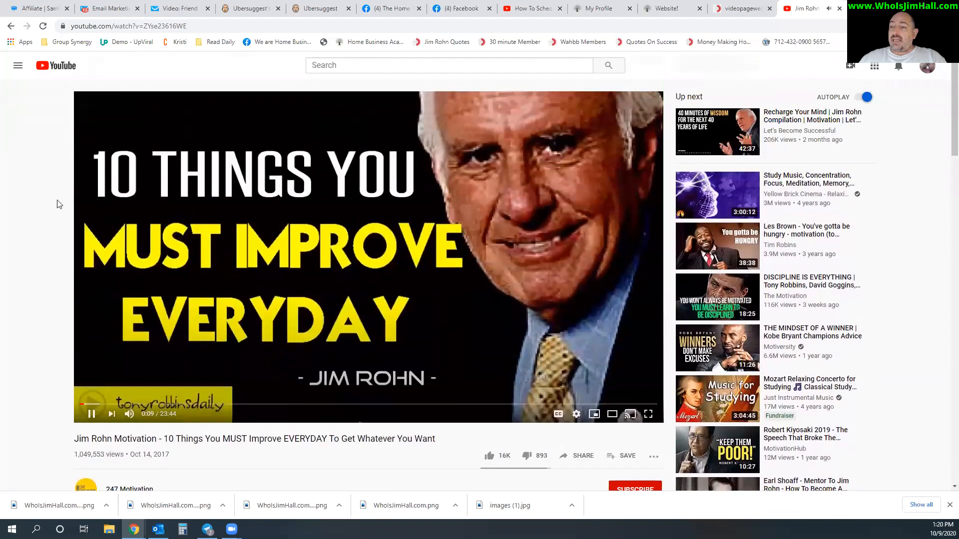
# - Pause the YouTube video and copy its iframe embed code from the sharing options
pyautogui.scroll(-2, 217, 339)
pyautogui.click(198, 227)
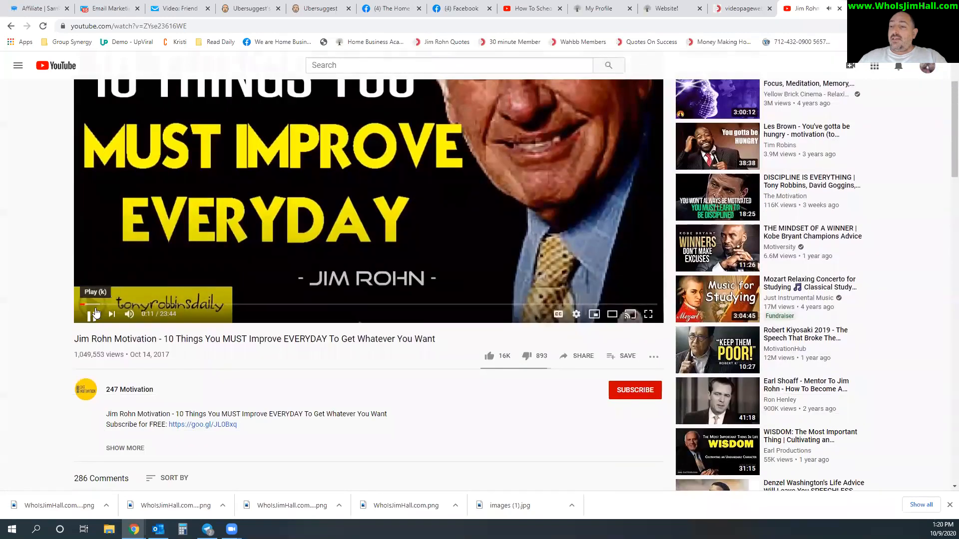
pyautogui.scroll(2, 200, 229)
pyautogui.scroll(-2, 220, 242)
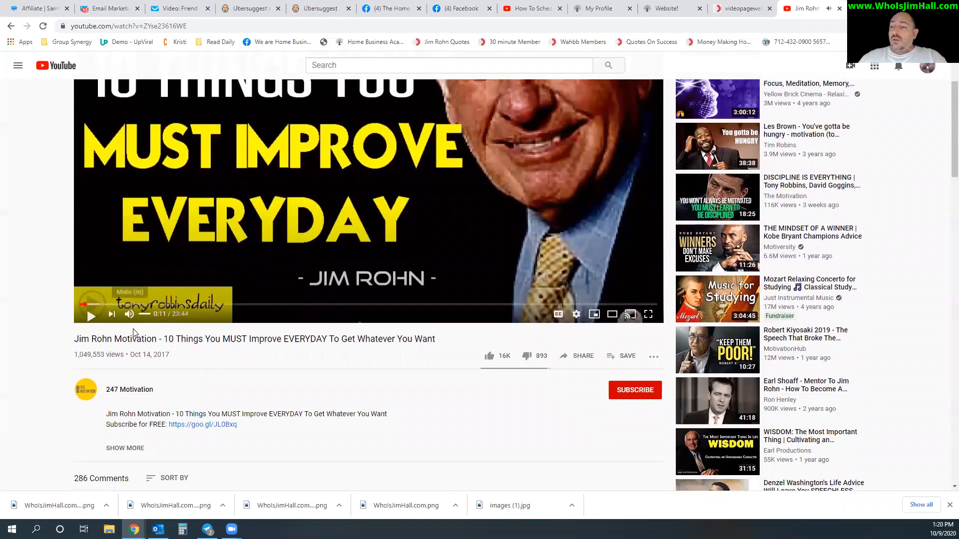
pyautogui.scroll(1, 278, 364)
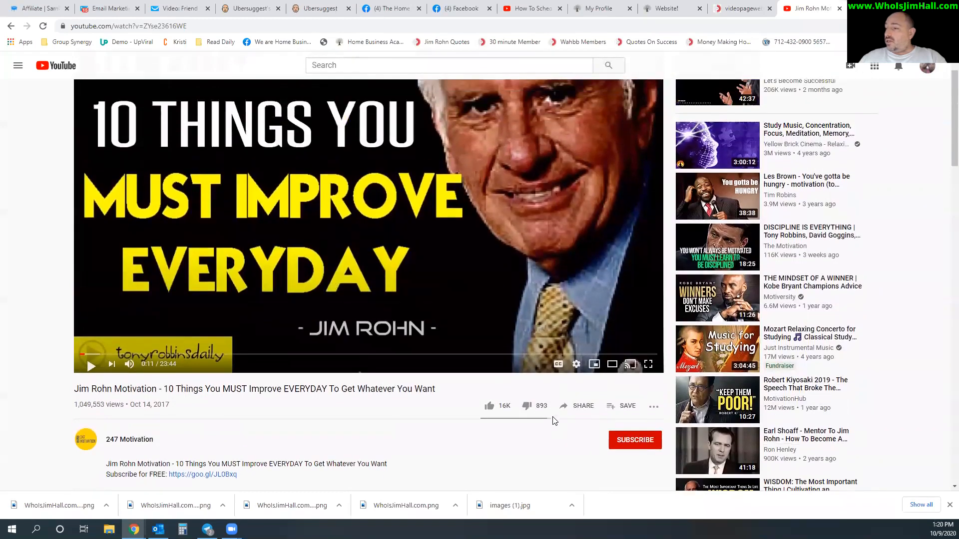
pyautogui.scroll(-1, 426, 300)
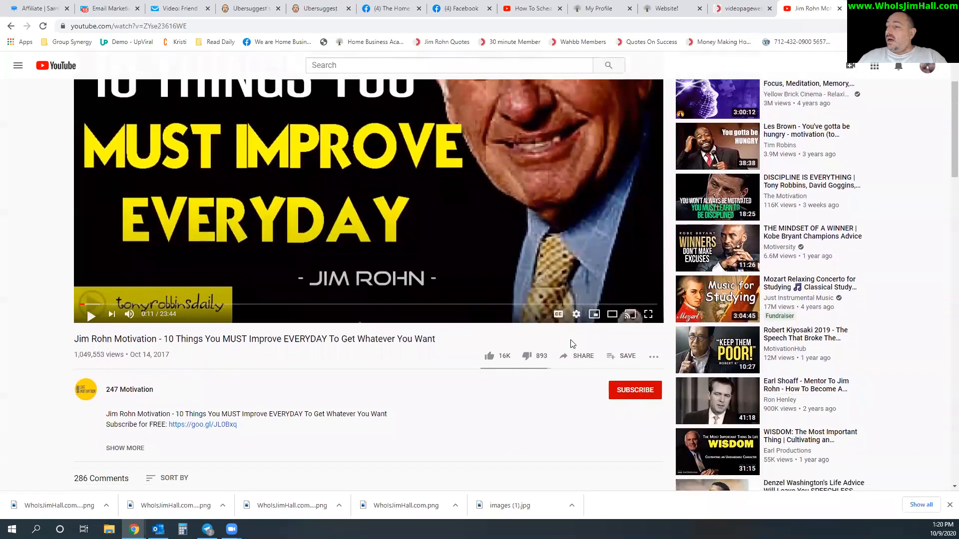
pyautogui.click(582, 358)
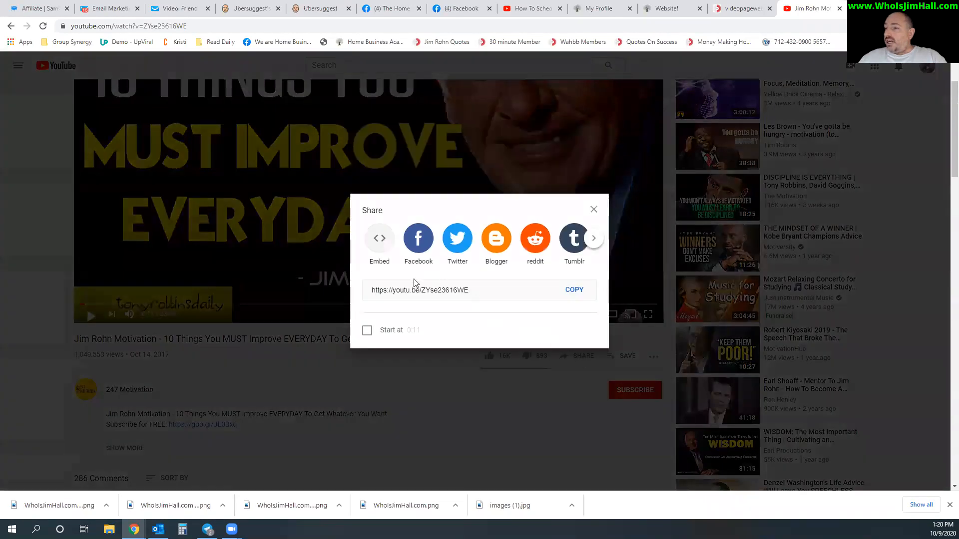
pyautogui.click(370, 238)
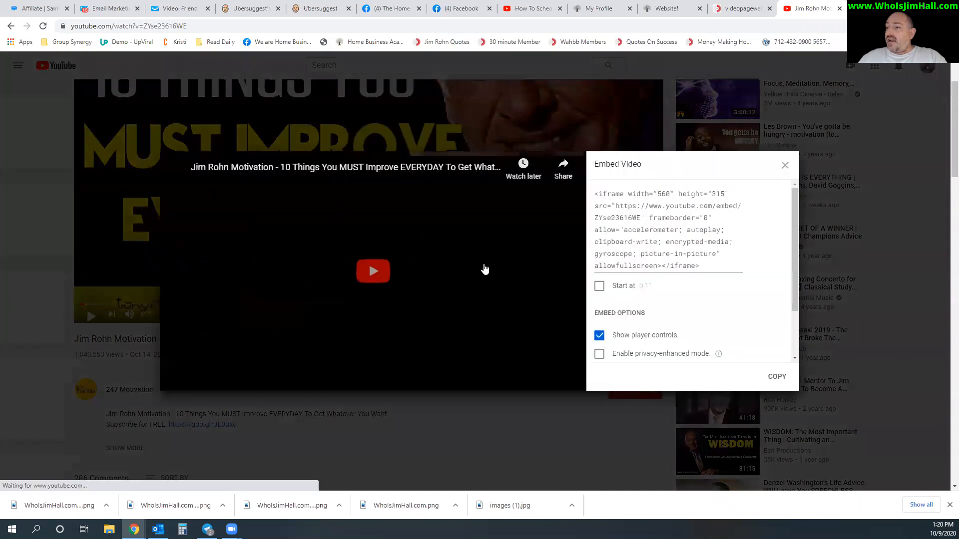
pyautogui.moveTo(701, 266); pyautogui.dragTo(595, 194)
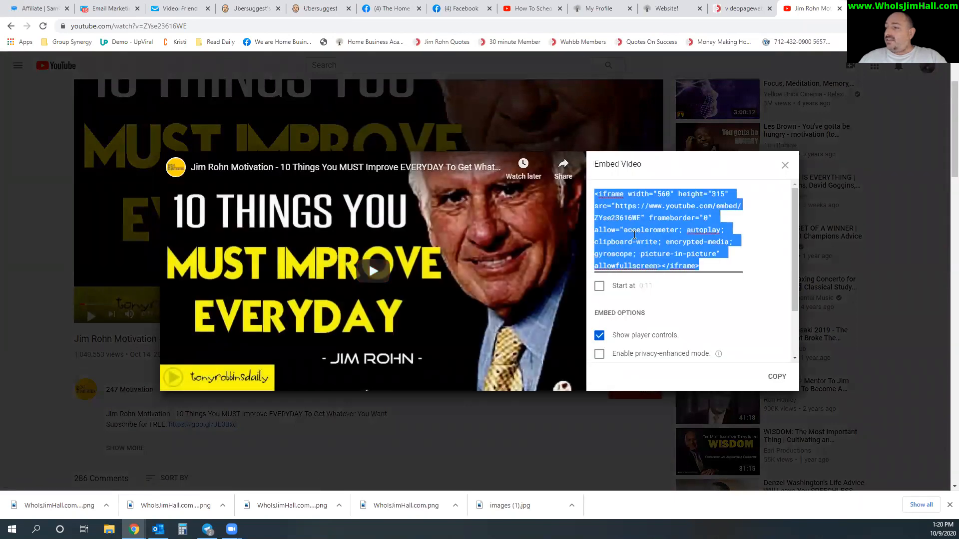
pyautogui.click(773, 378)
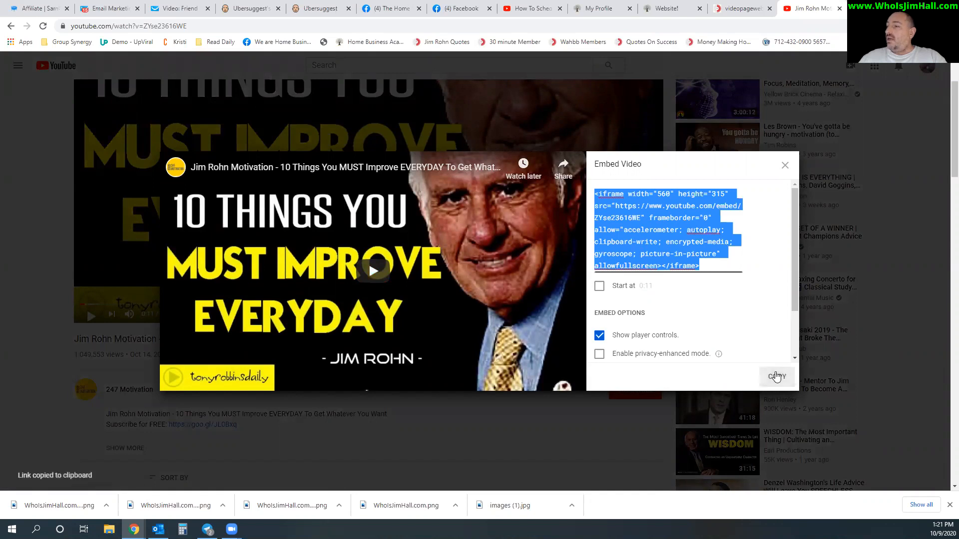
# - Return to the page builder and replace the webinar video's source with the copied iframe embed code
pyautogui.click(674, 7)
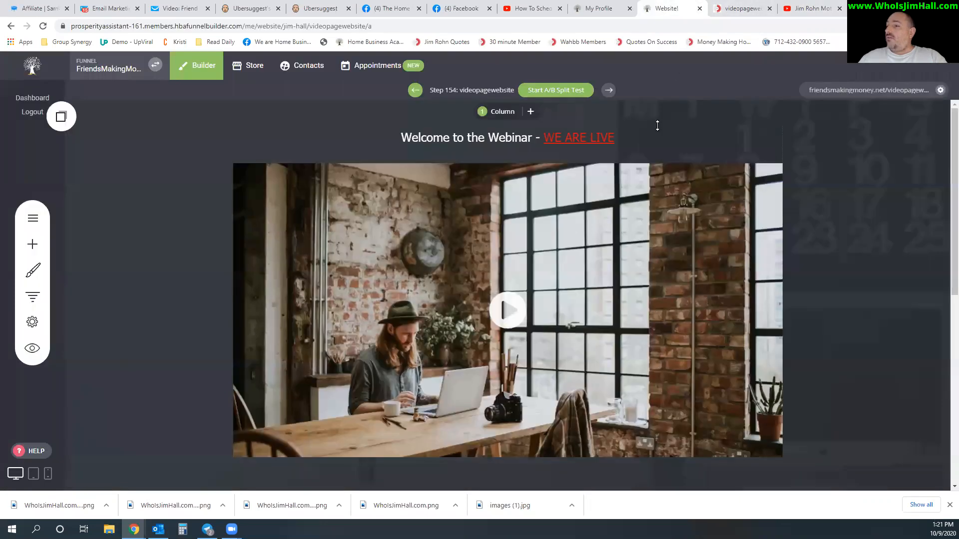
pyautogui.click(258, 149)
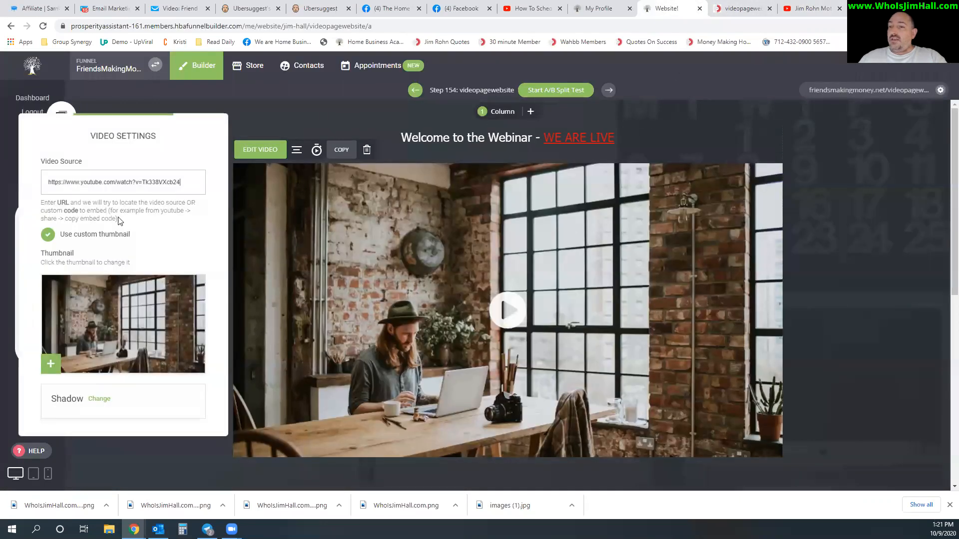
pyautogui.tripleClick(113, 182)
pyautogui.hotkey('ctrl', 'v')
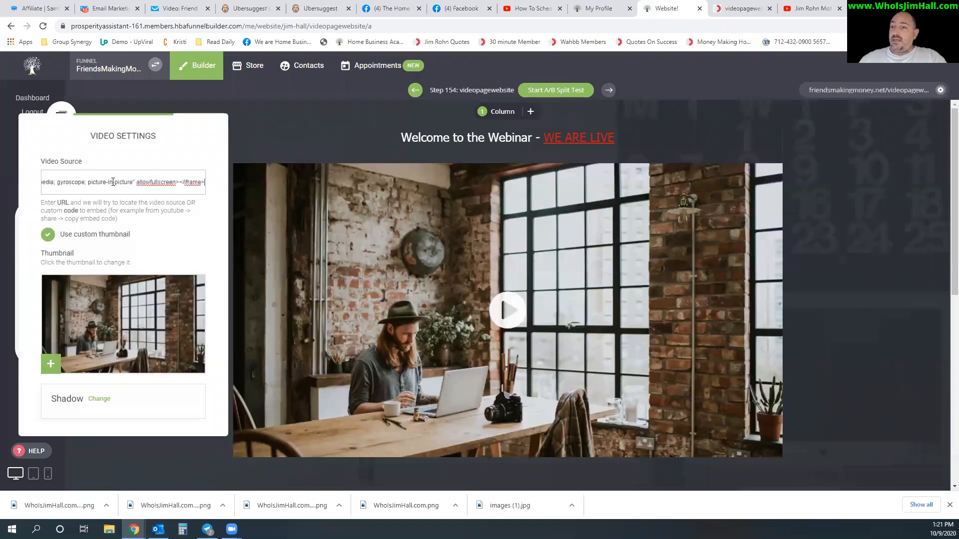
# - Reopen the video's settings and switch its custom thumbnail off and back on to preview the embedded YouTube video
pyautogui.click(415, 336)
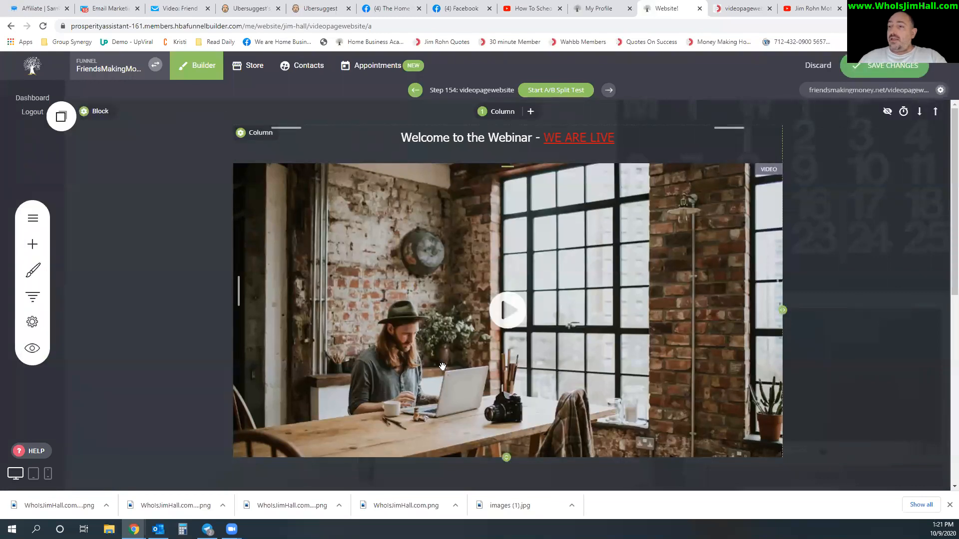
pyautogui.click(260, 150)
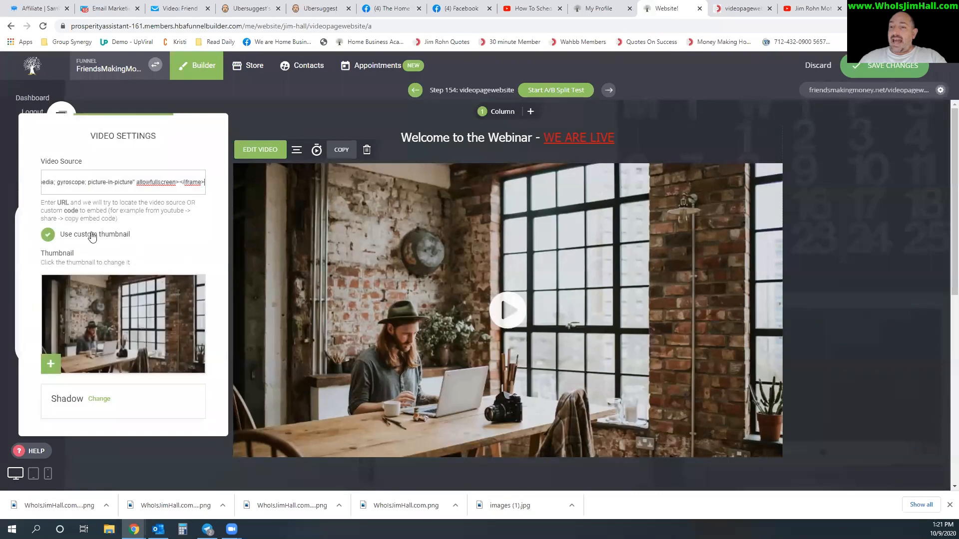
pyautogui.click(49, 236)
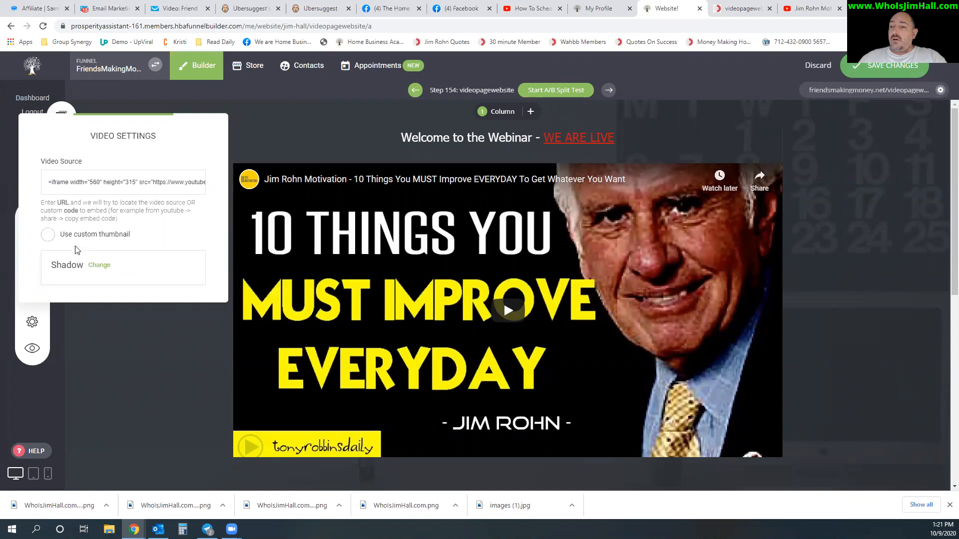
pyautogui.click(48, 235)
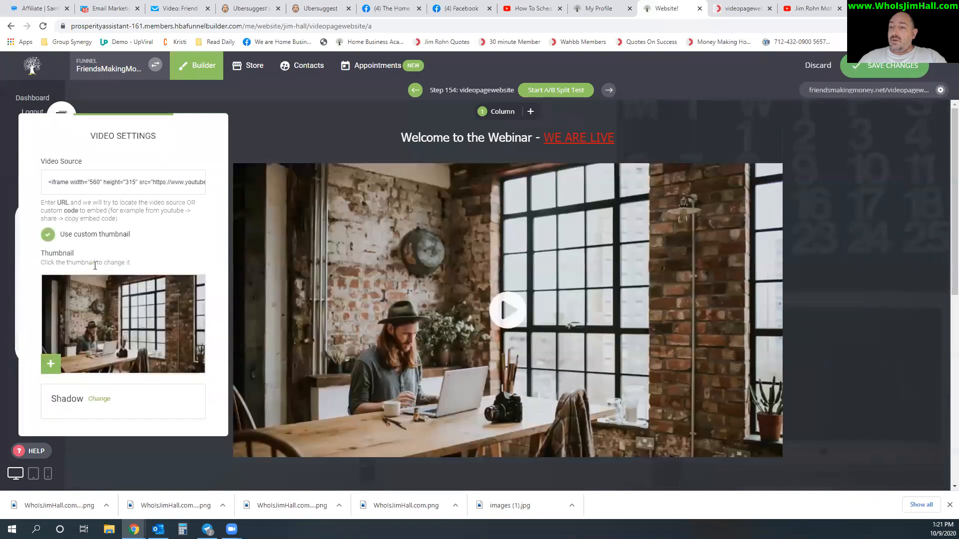
# - Replace the video's custom thumbnail with the black banner image with green lettering from the Images folder
pyautogui.click(65, 354)
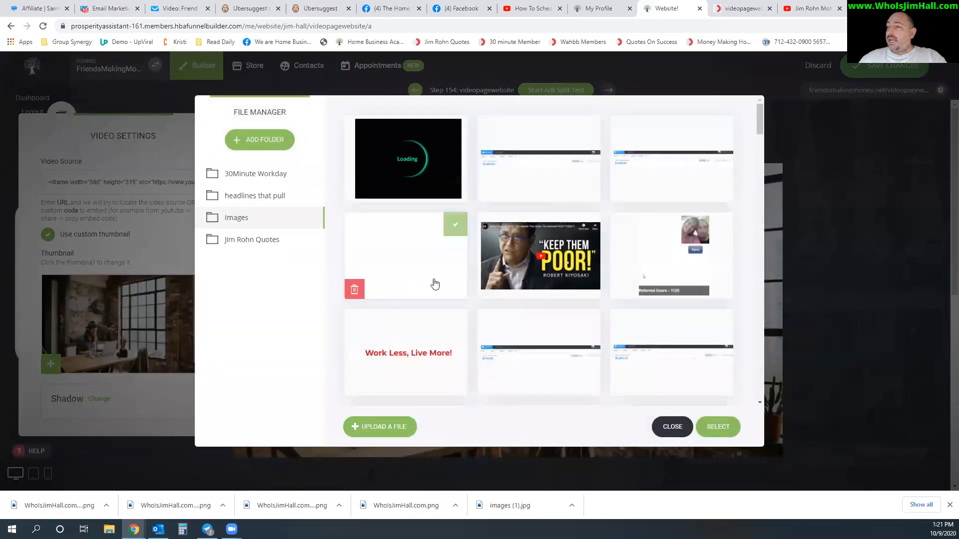
pyautogui.scroll(-10, 479, 295)
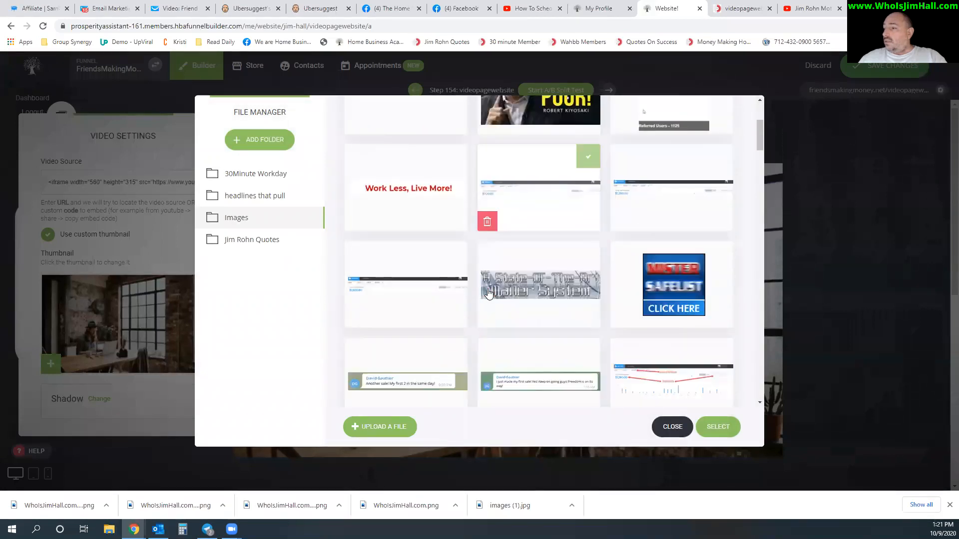
pyautogui.scroll(-15, 494, 294)
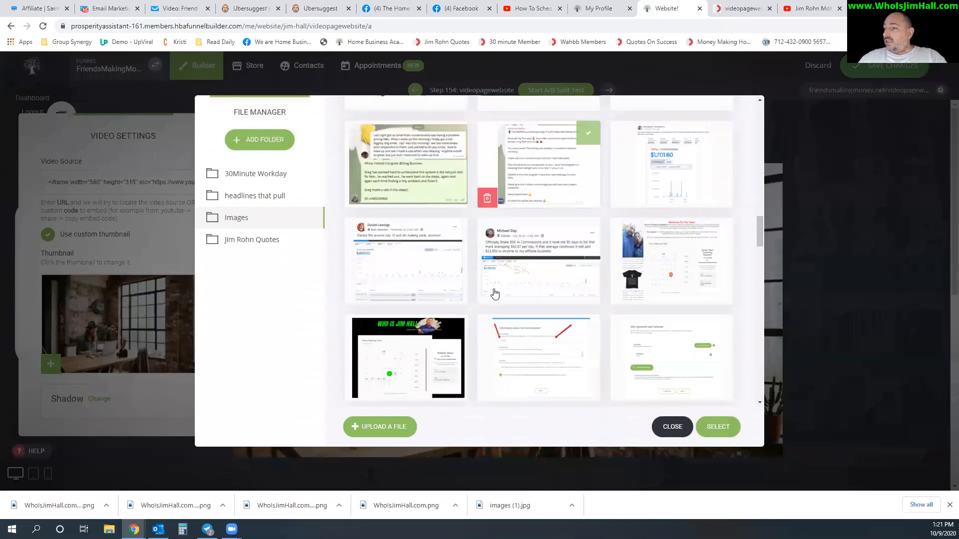
pyautogui.scroll(-6, 494, 293)
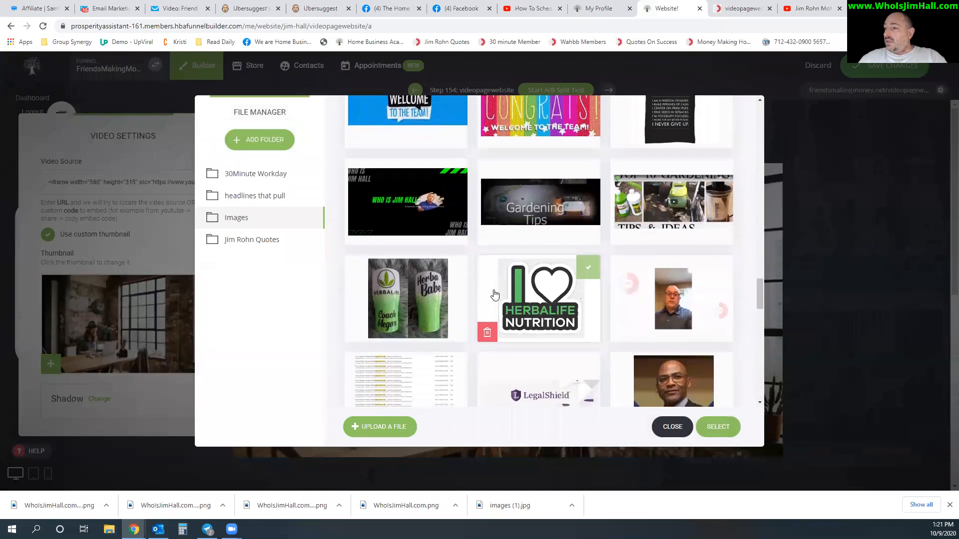
pyautogui.click(714, 428)
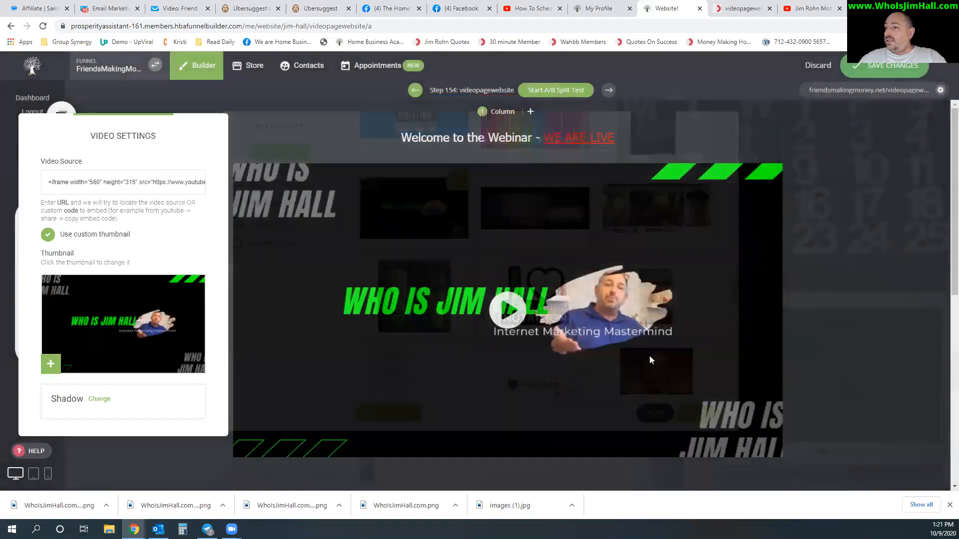
pyautogui.click(838, 293)
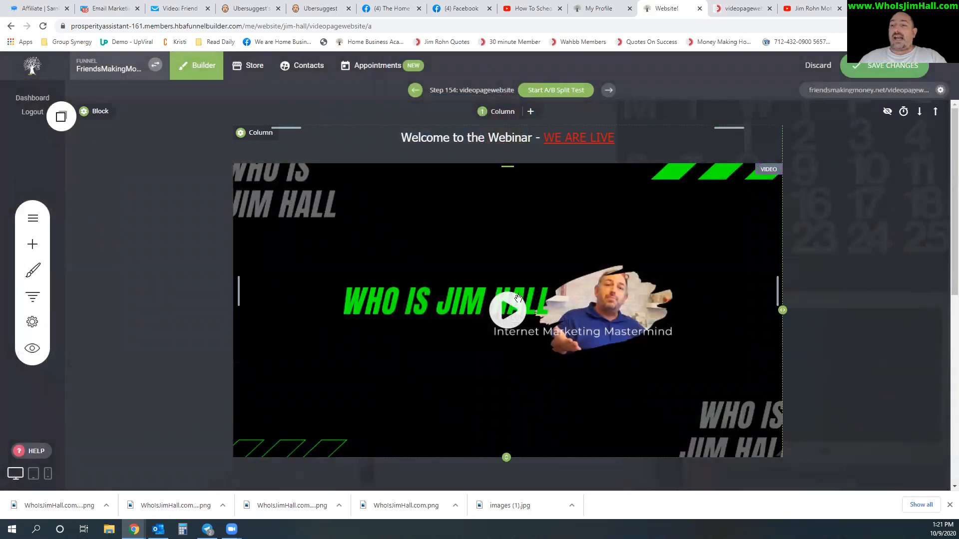
# - Examine the Limited Time Offer countdown's editing options, including its animation and element delay settings
pyautogui.scroll(-5, 562, 315)
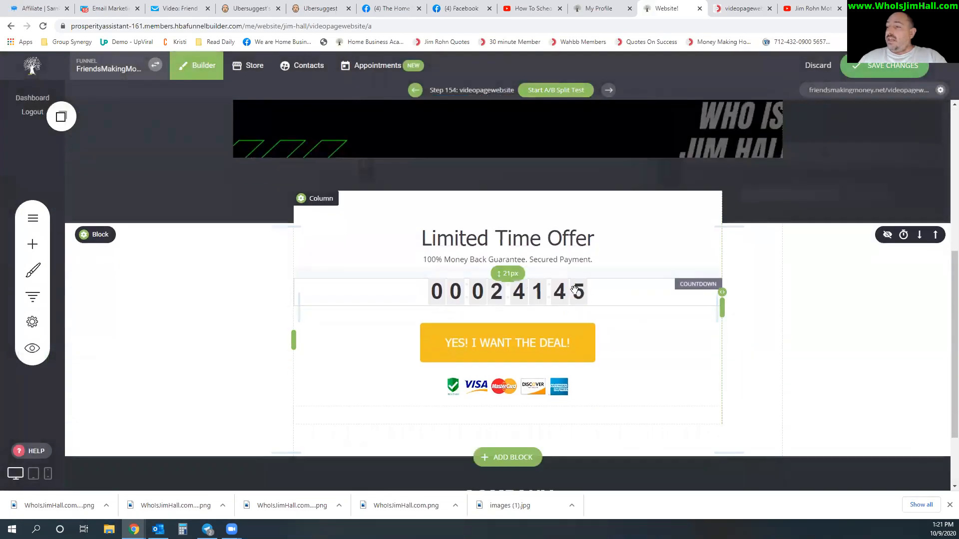
pyautogui.click(535, 297)
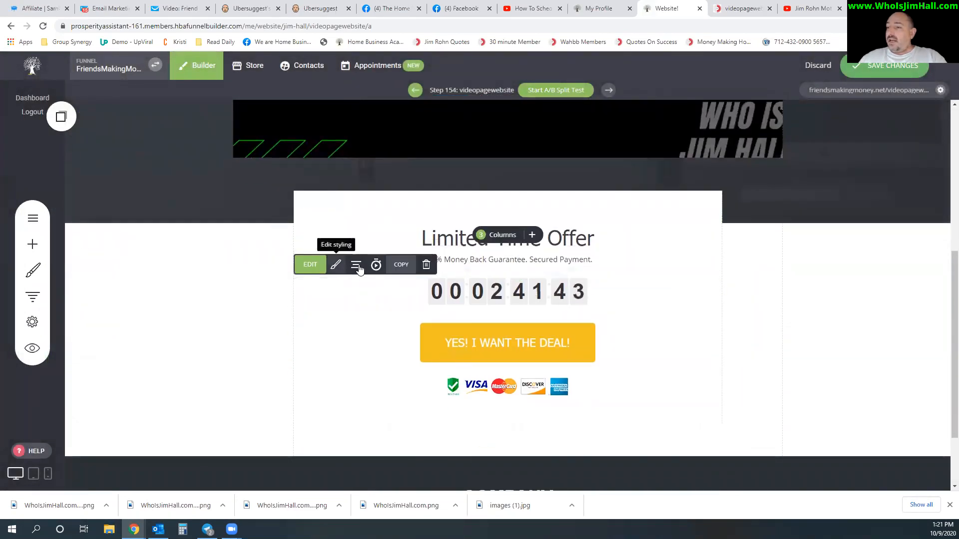
pyautogui.click(310, 265)
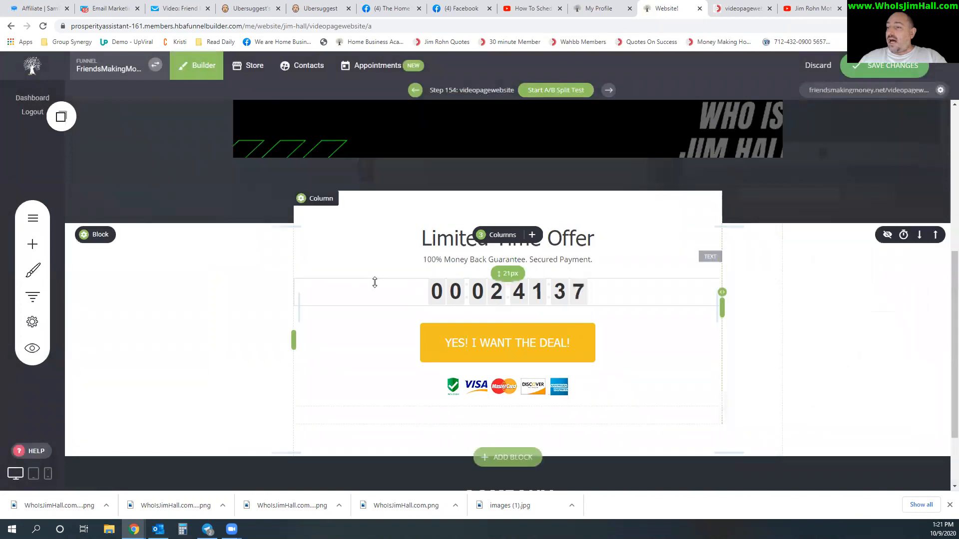
pyautogui.click(376, 265)
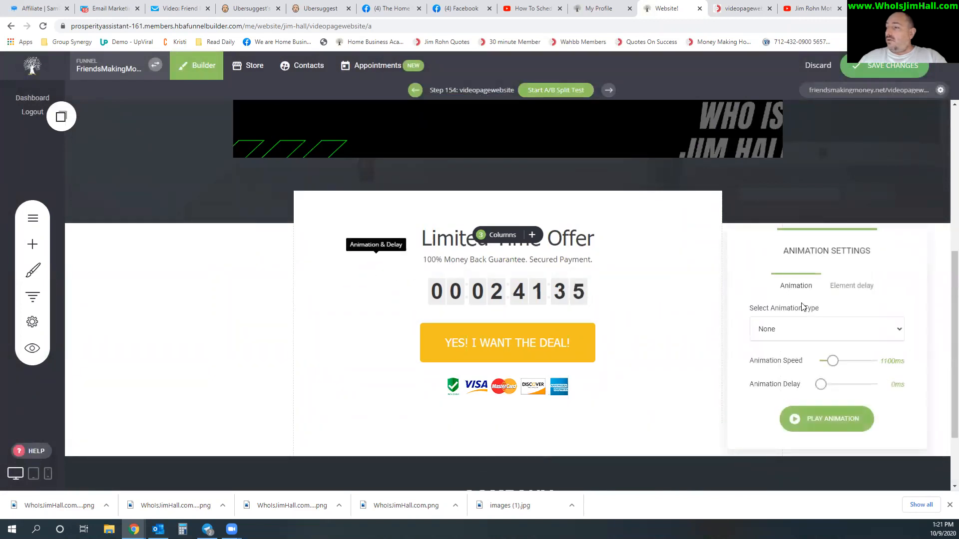
pyautogui.click(855, 287)
pyautogui.click(796, 286)
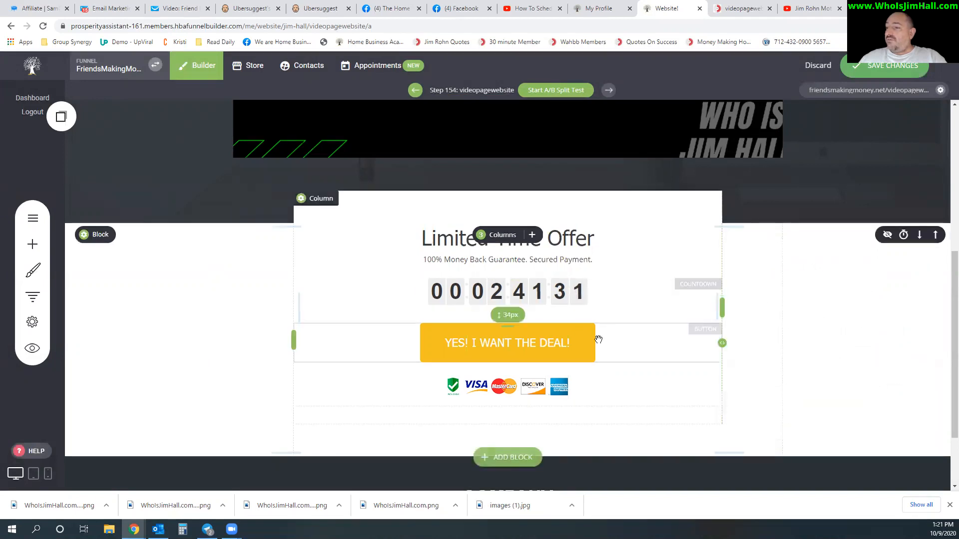
# - Select the "YES! I WANT THE DEAL!" button and the money back guarantee text to check their editing options
pyautogui.click(520, 343)
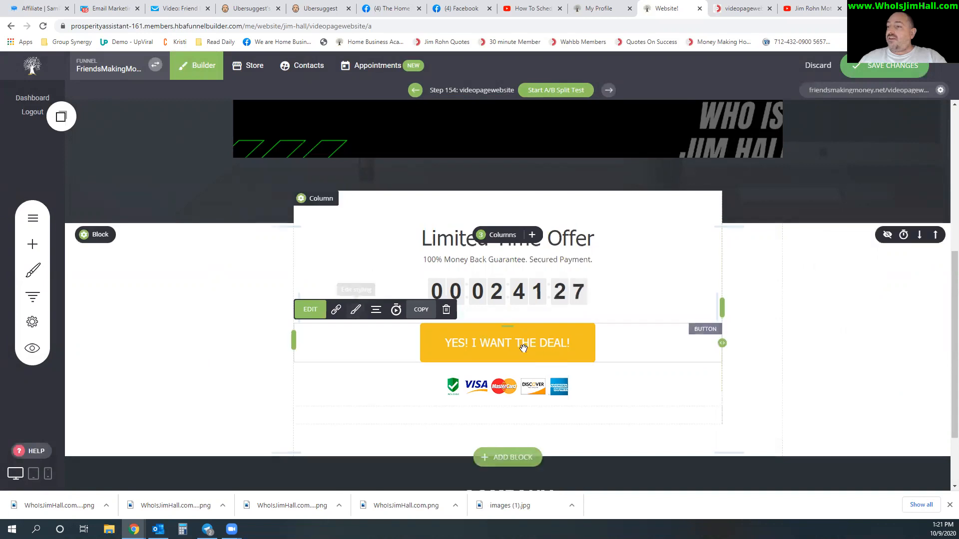
pyautogui.click(614, 240)
pyautogui.click(615, 240)
pyautogui.click(603, 260)
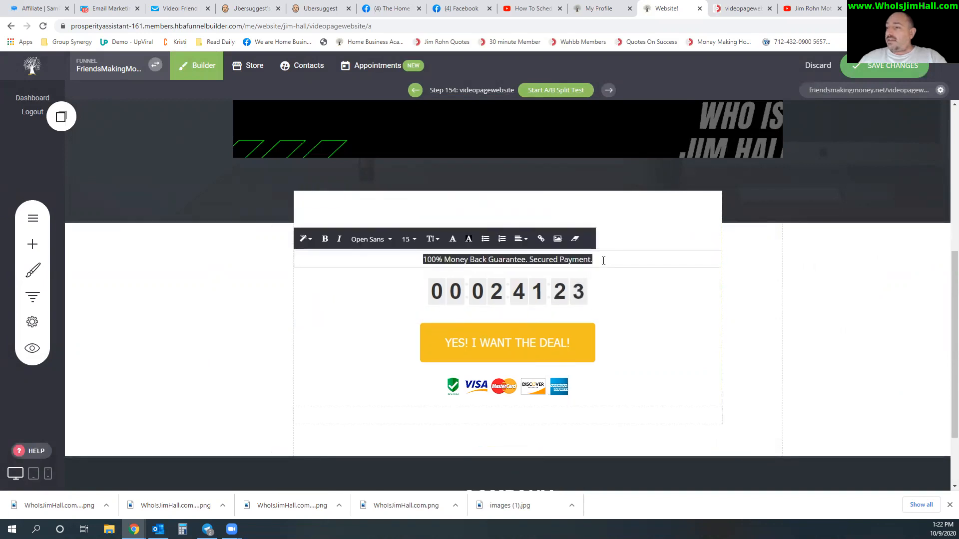
# - Delete the payment card logos image below the "YES! I WANT THE DEAL!" button
pyautogui.scroll(-1, 614, 280)
pyautogui.click(533, 332)
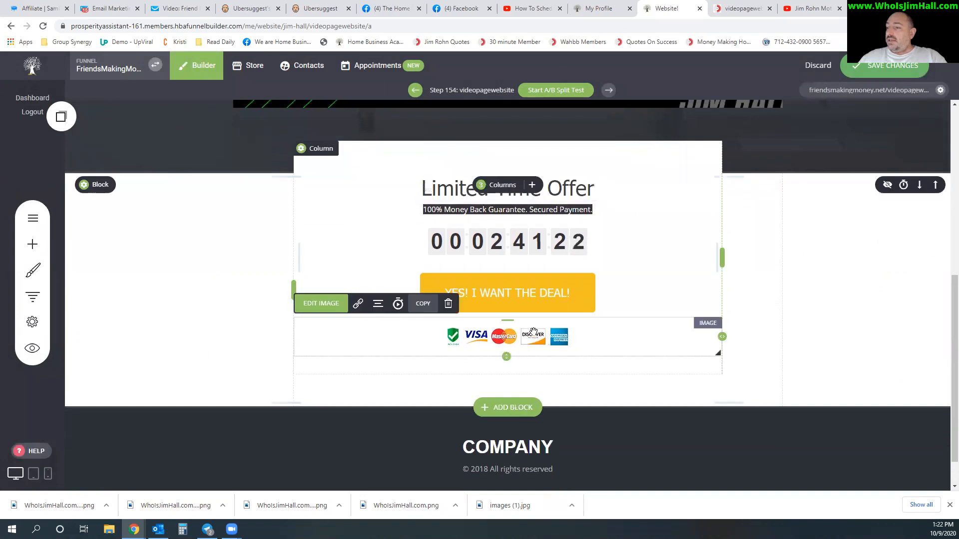
pyautogui.click(448, 303)
pyautogui.click(517, 271)
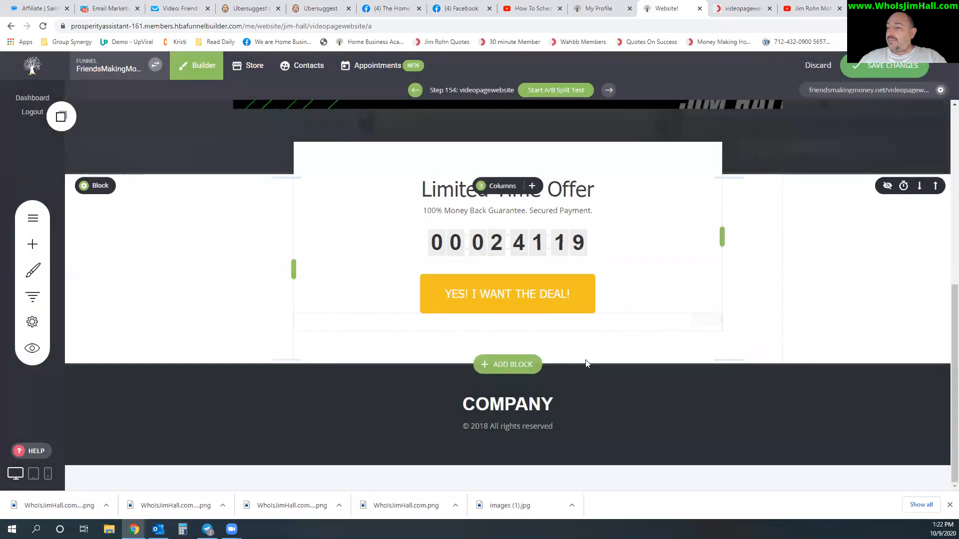
# - Replace the COMPANY heading in the footer with the filler text "fsgsg"
pyautogui.doubleClick(523, 402)
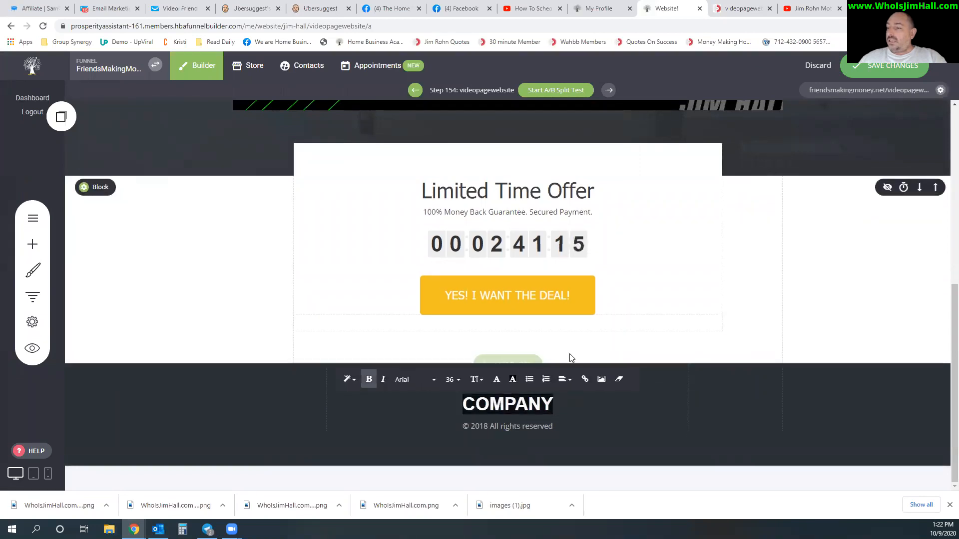
pyautogui.moveTo(569, 403); pyautogui.dragTo(460, 404)
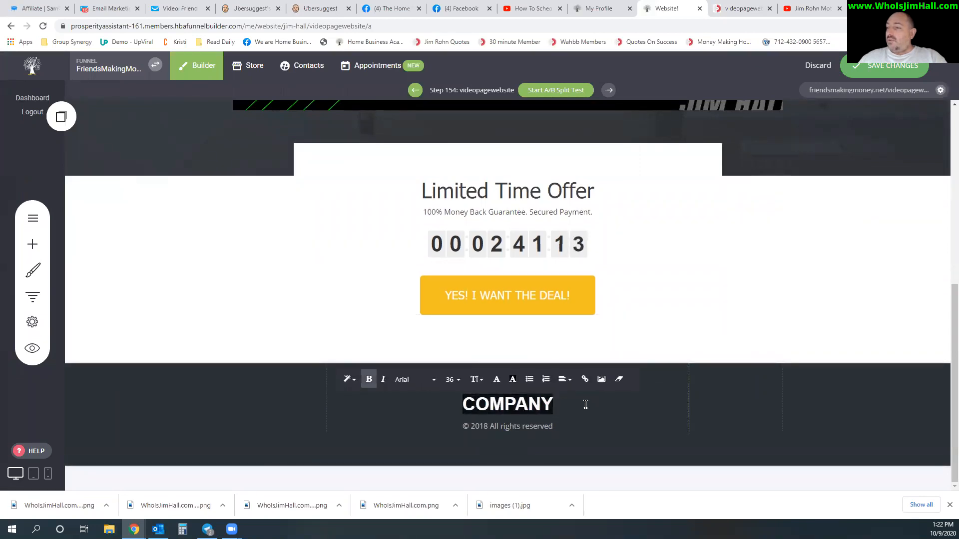
pyautogui.write('fsgsg')
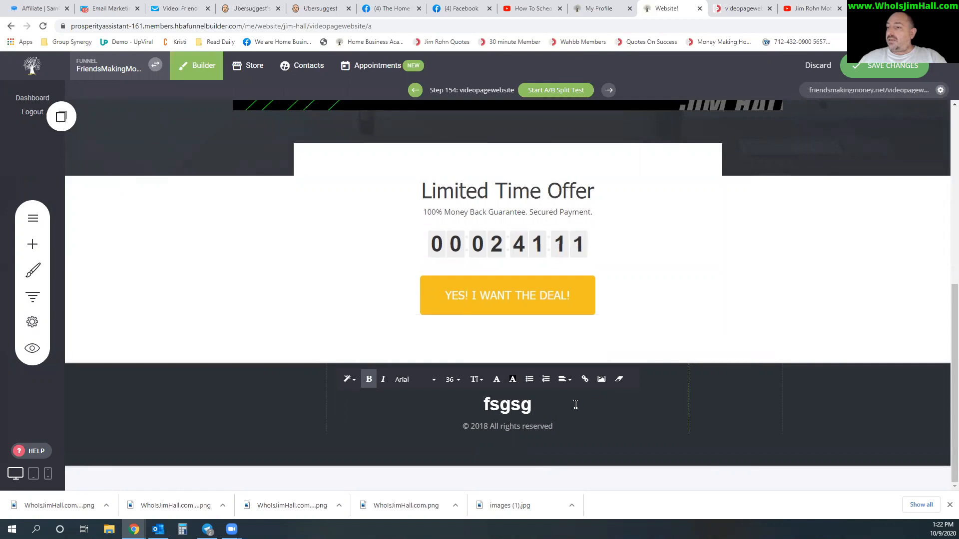
# - Set the footer heading to "FriendsMakingMoney.net"
pyautogui.doubleClick(541, 406)
pyautogui.write('FriendsMakingm')
pyautogui.press('BackSpace')
pyautogui.write('Money.net')
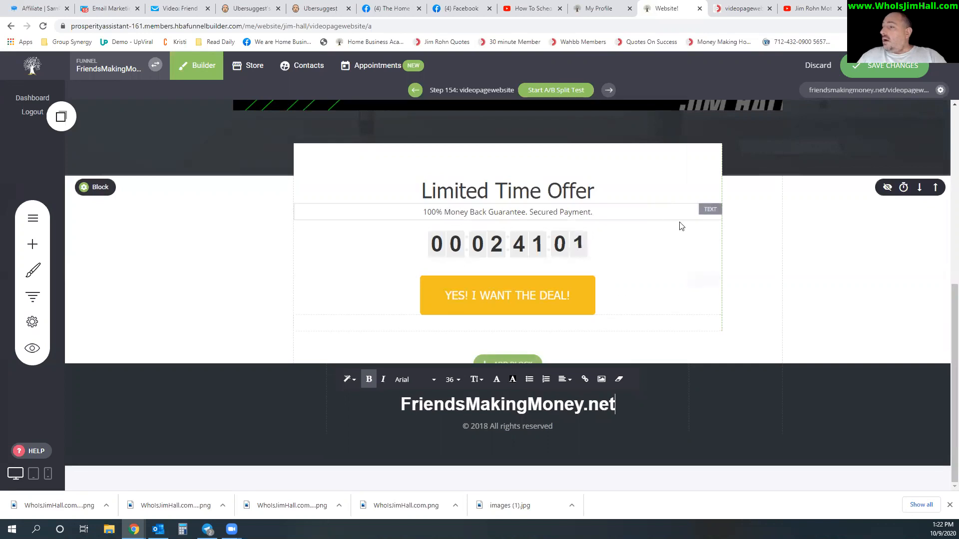
pyautogui.click(679, 226)
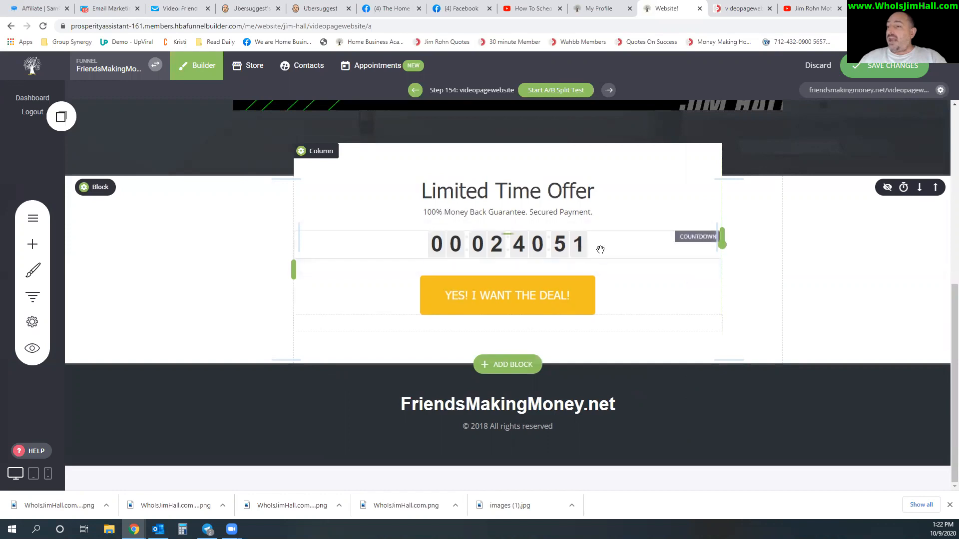
# - Adjust the minutes of the element delay for the "YES! I WANT THE DEAL!" button
pyautogui.scroll(5, 542, 278)
pyautogui.scroll(2, 439, 214)
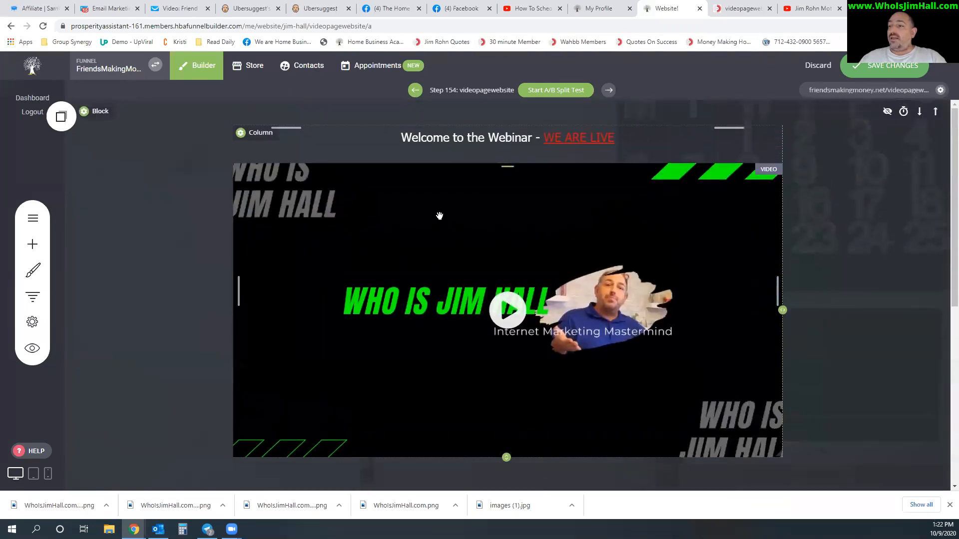
pyautogui.scroll(-3, 563, 246)
pyautogui.scroll(3, 535, 220)
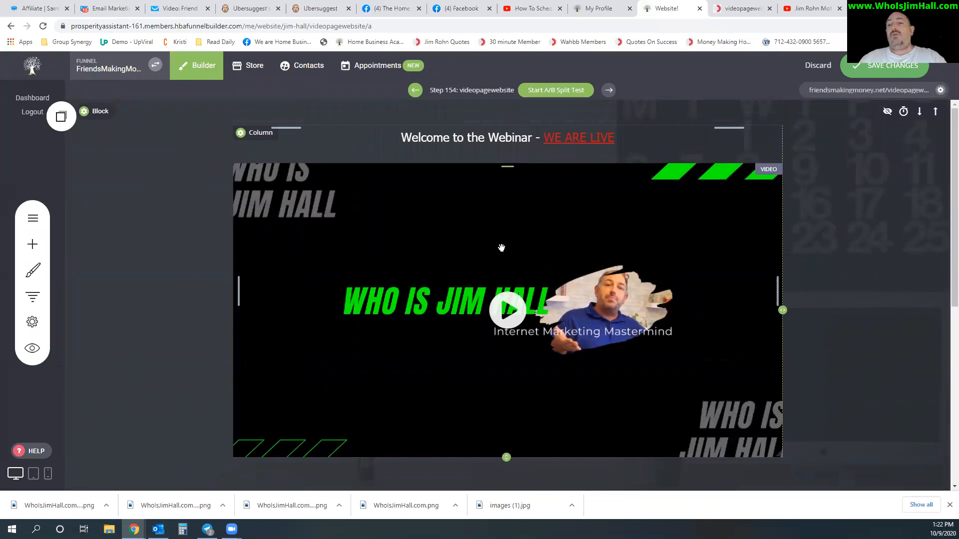
pyautogui.scroll(-2, 518, 248)
pyautogui.scroll(-3, 482, 237)
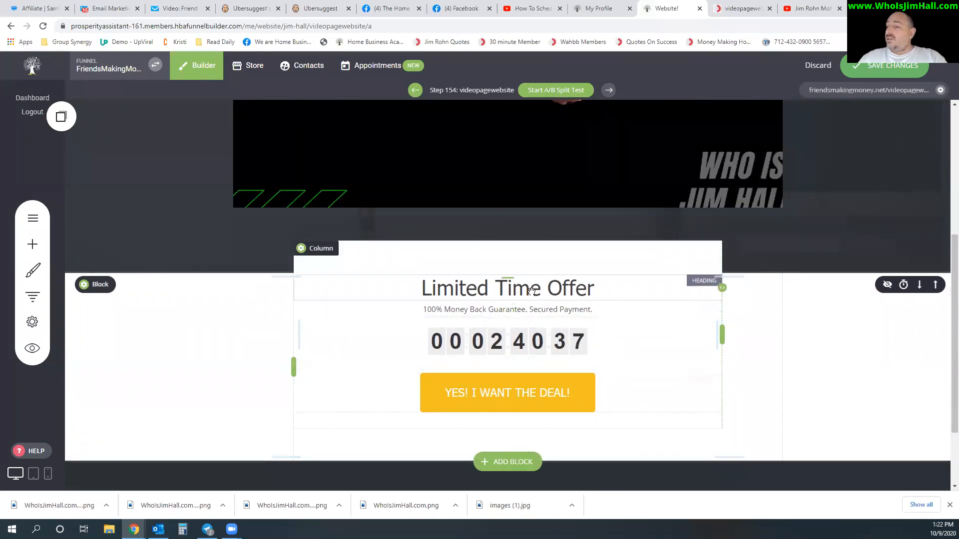
pyautogui.scroll(-1, 542, 333)
pyautogui.click(514, 343)
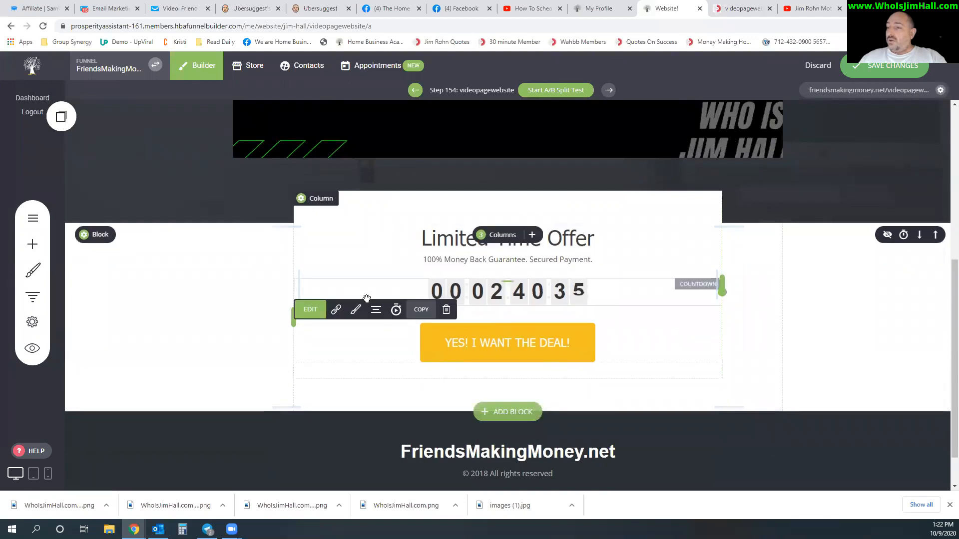
pyautogui.click(396, 310)
pyautogui.click(851, 331)
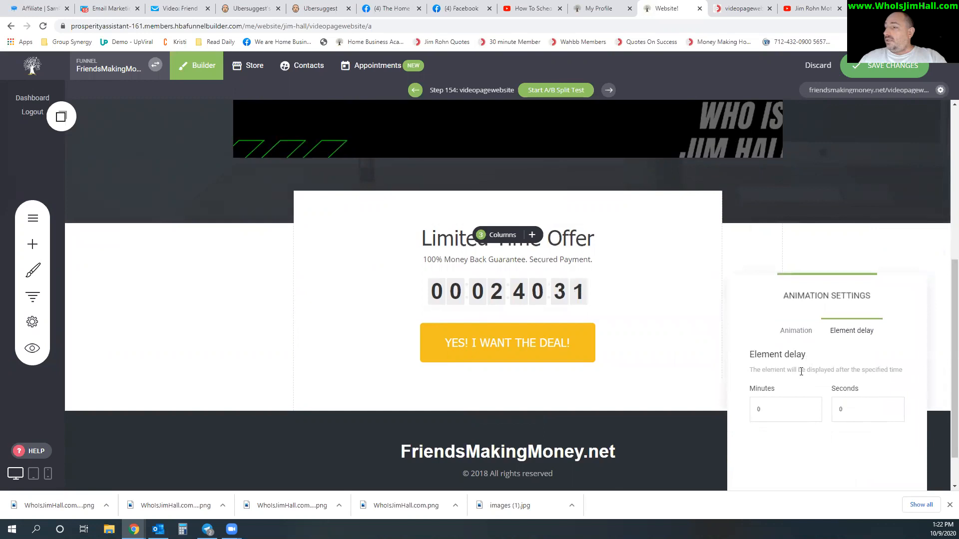
pyautogui.doubleClick(817, 407)
pyautogui.tripleClick(819, 408)
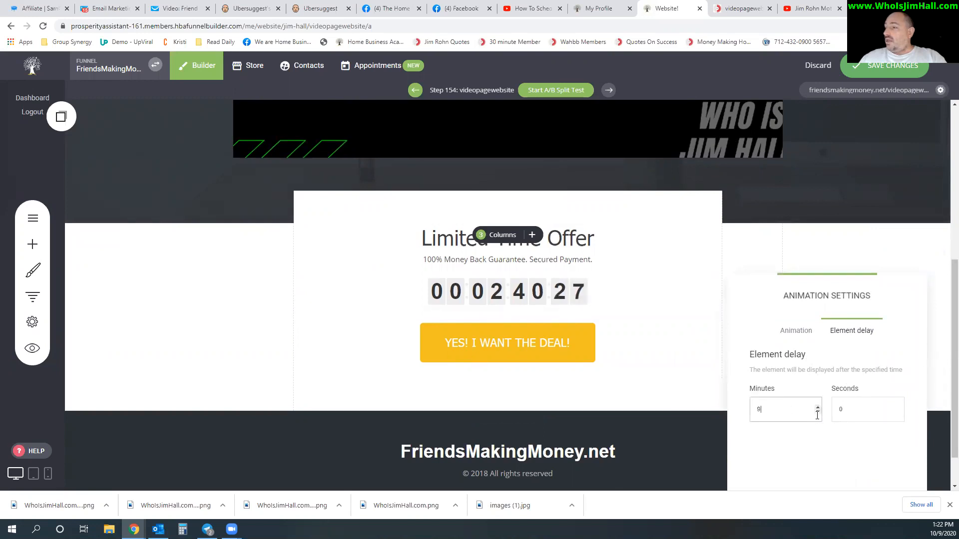
pyautogui.click(818, 412)
pyautogui.click(683, 360)
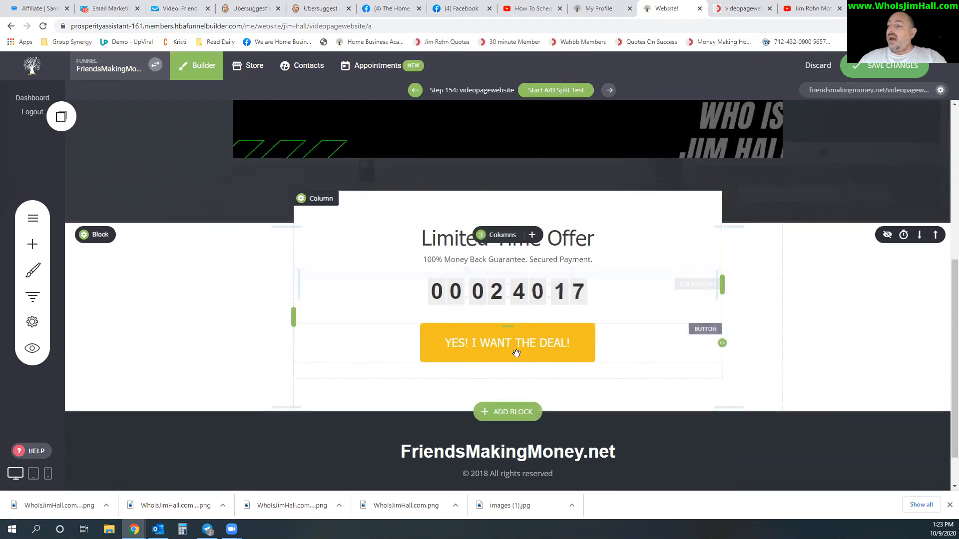
# - Change the fill color of the "YES! I WANT THE DEAL!" button to the dark teal-blue global color
pyautogui.scroll(6, 537, 350)
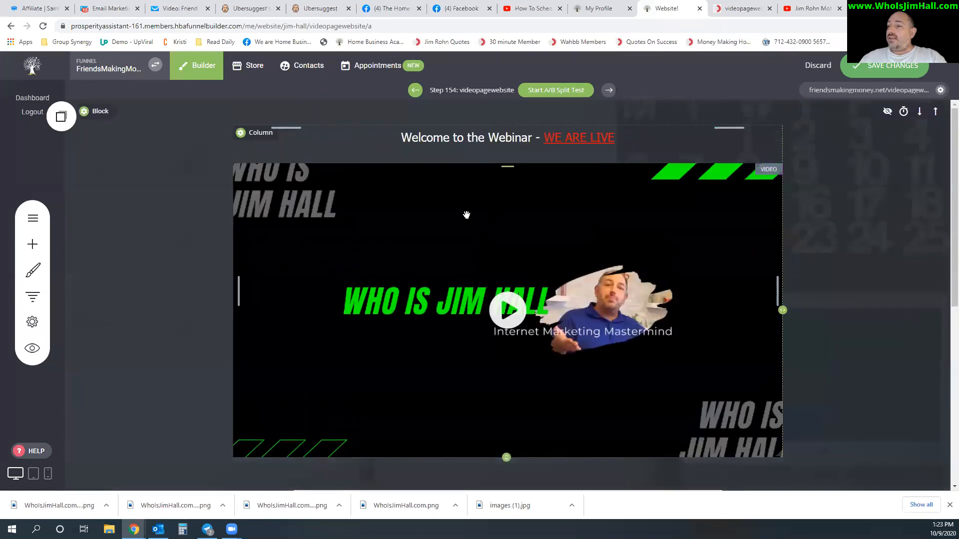
pyautogui.scroll(-1, 489, 306)
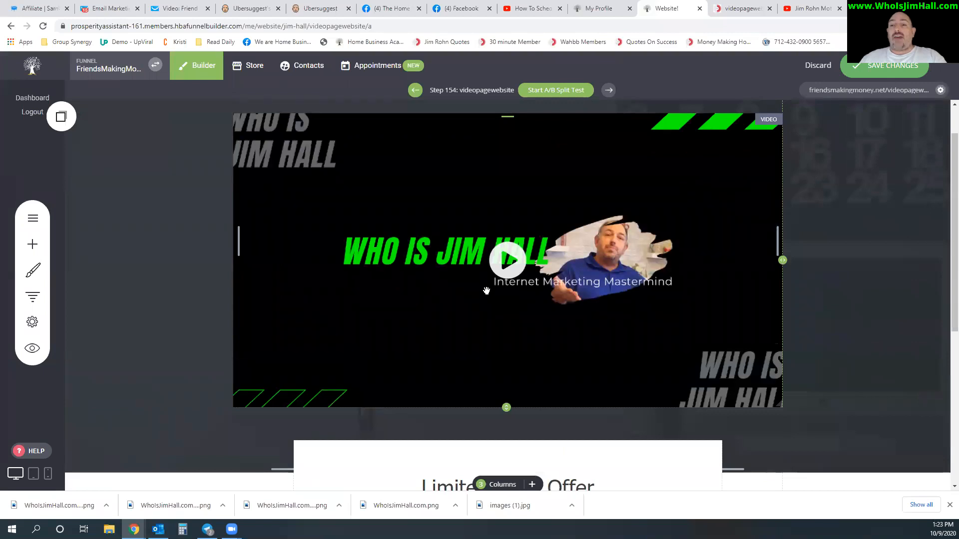
pyautogui.scroll(-4, 486, 290)
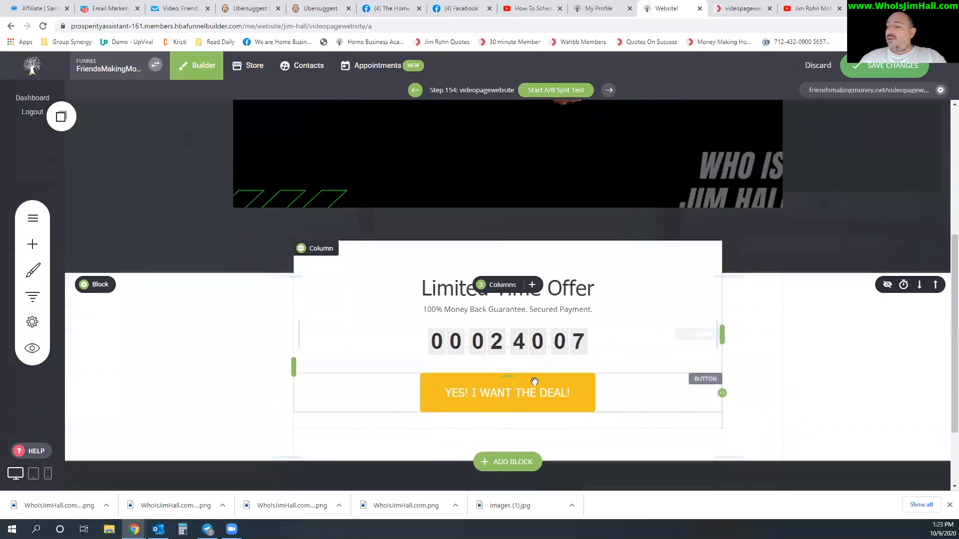
pyautogui.moveTo(519, 392)
pyautogui.click(356, 361)
pyautogui.click(90, 196)
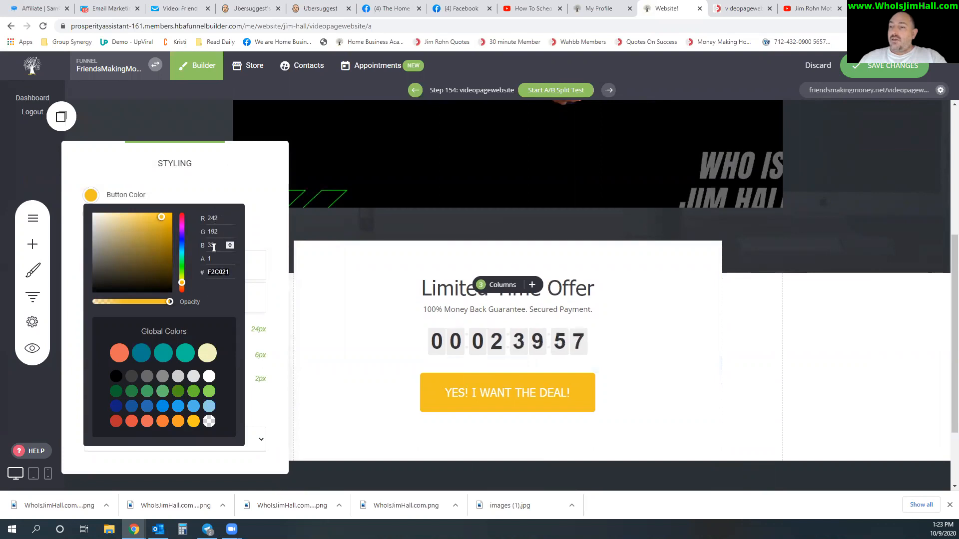
pyautogui.moveTo(160, 222); pyautogui.dragTo(141, 223)
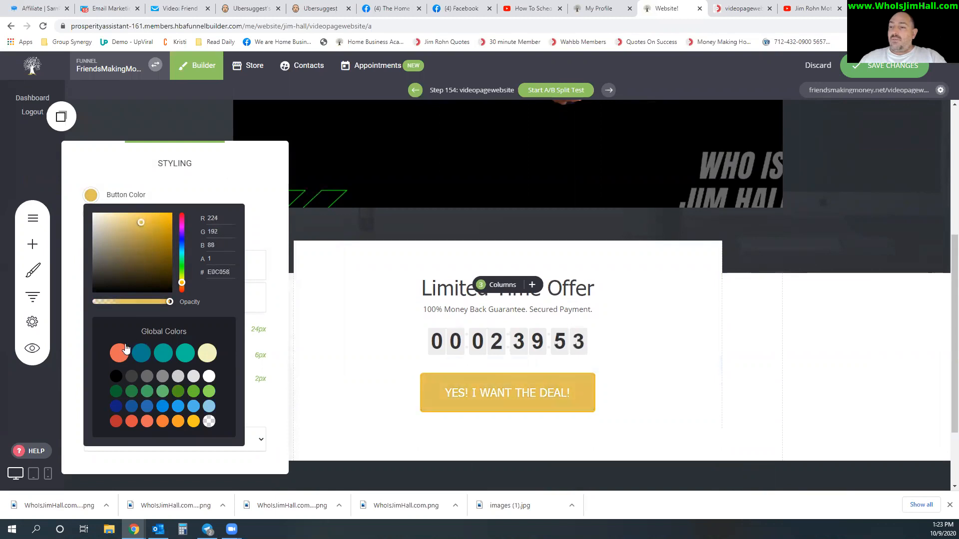
pyautogui.click(147, 407)
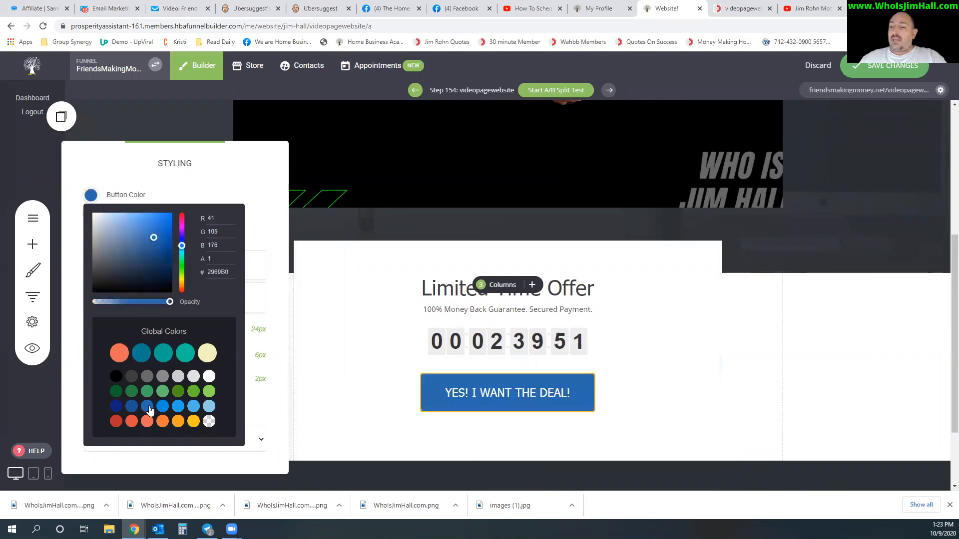
pyautogui.click(209, 376)
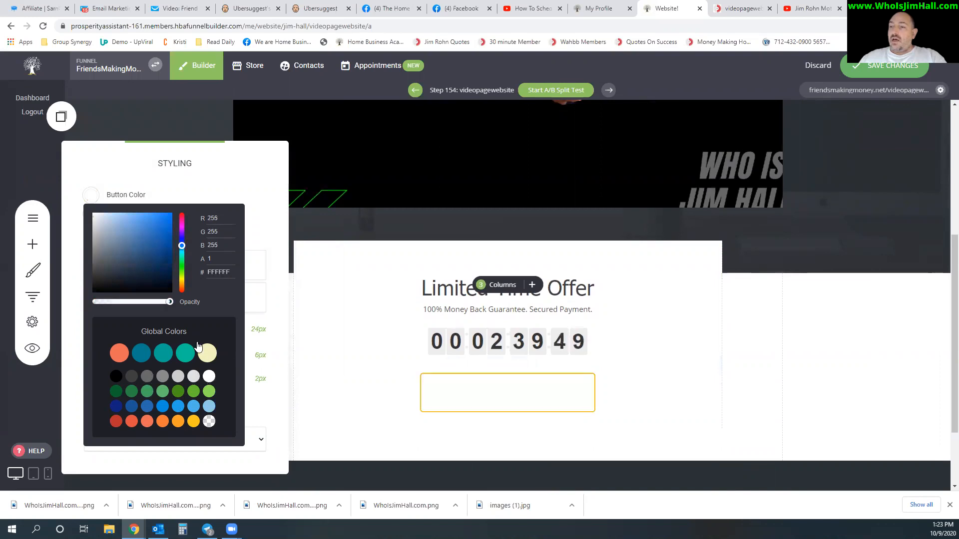
pyautogui.click(142, 353)
pyautogui.click(351, 381)
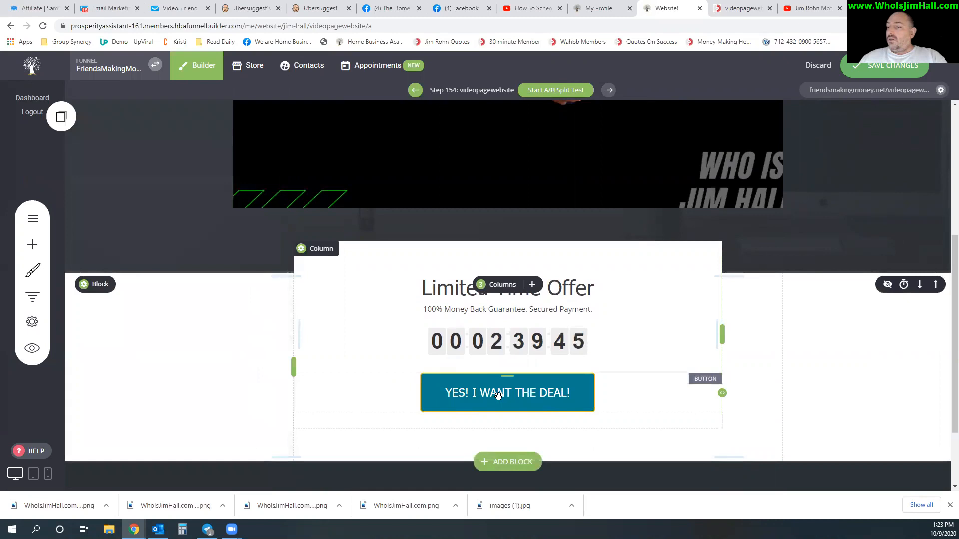
# - Set the border color of the "YES! I WANT THE DEAL!" button to green 41A85F
pyautogui.click(498, 395)
pyautogui.click(355, 359)
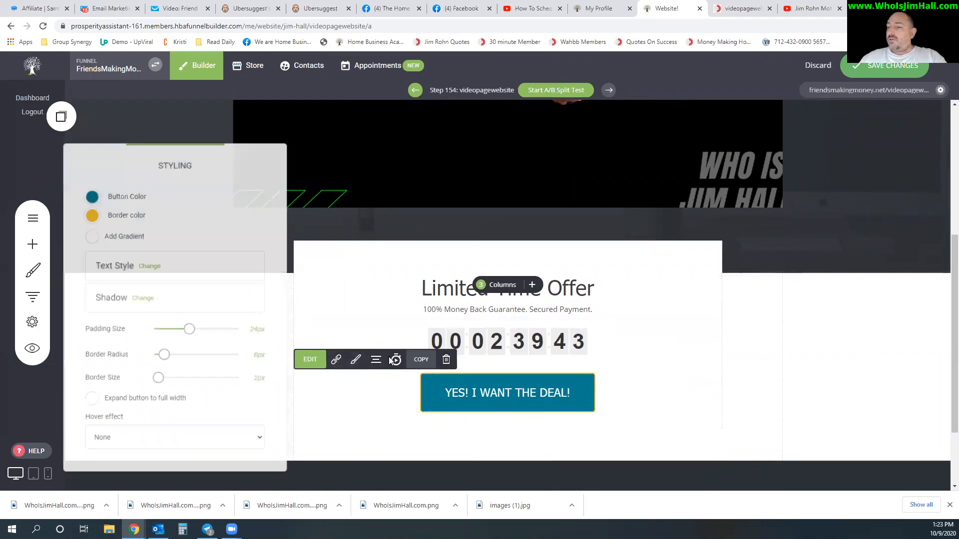
pyautogui.click(92, 215)
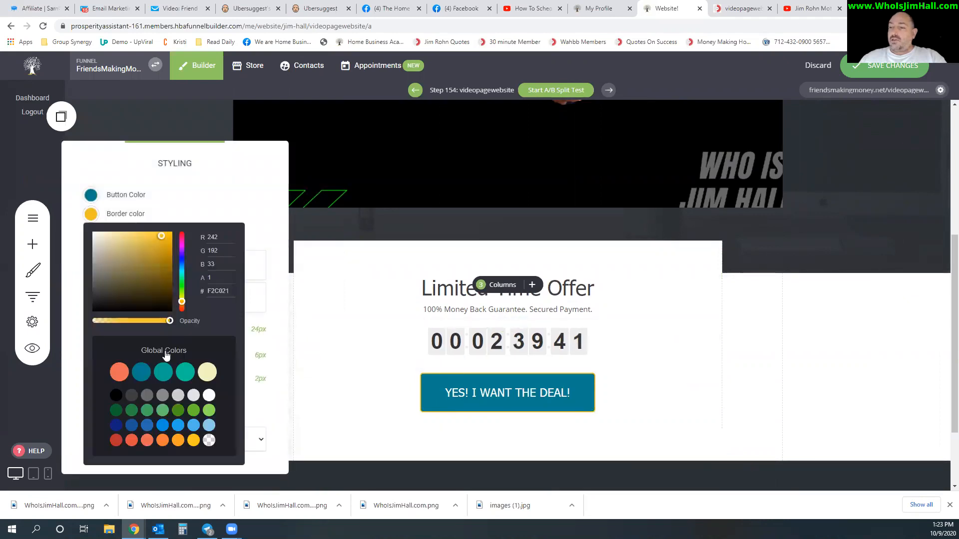
pyautogui.click(148, 413)
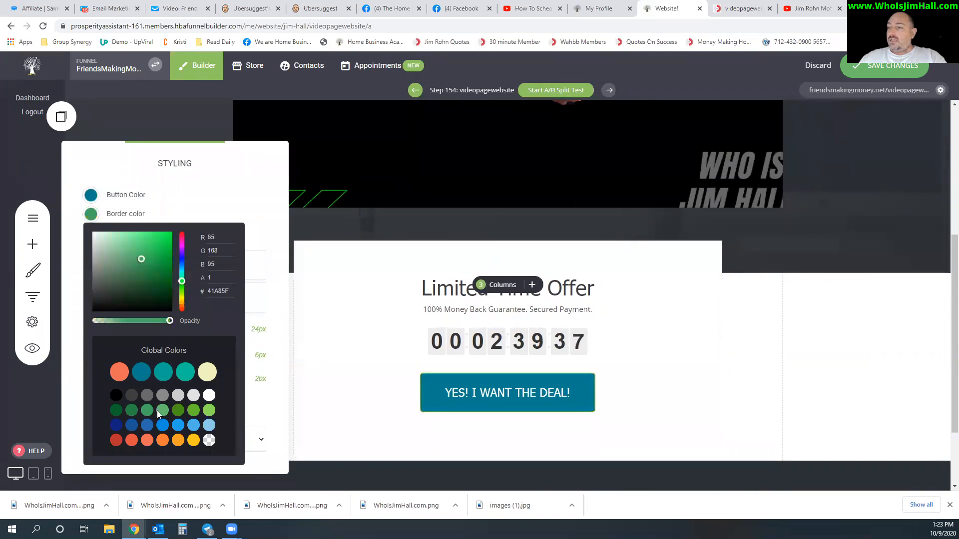
pyautogui.click(375, 375)
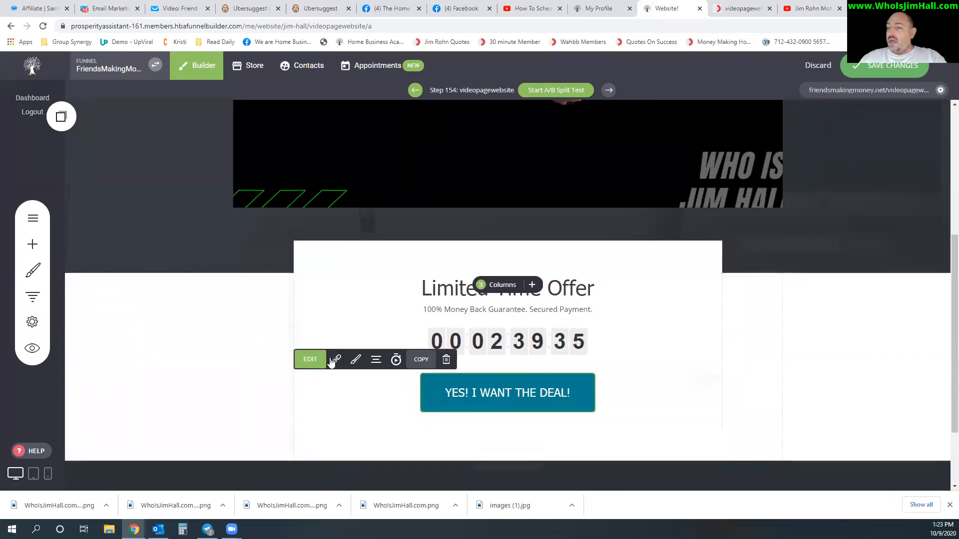
# - Set the deal button's border radius to 28px and its border size to 10px
pyautogui.click(356, 359)
pyautogui.moveTo(163, 360); pyautogui.dragTo(197, 366)
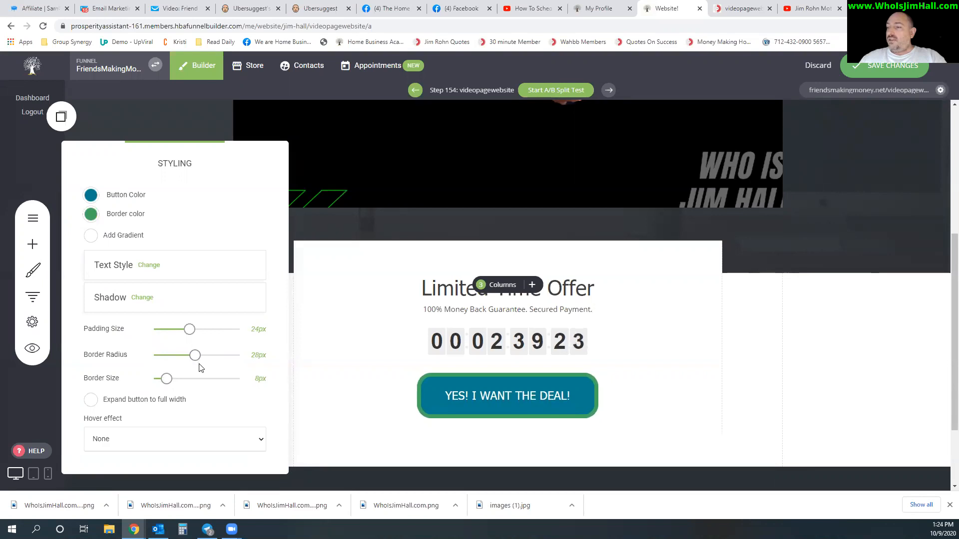
pyautogui.moveTo(166, 382); pyautogui.dragTo(170, 381)
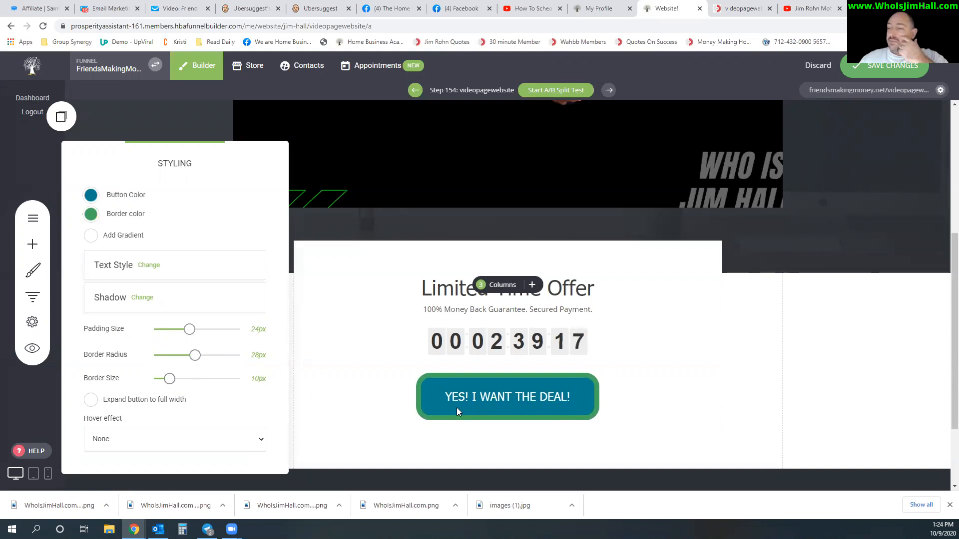
# - Increase the deal button's padding size to 34px and expand the button to full width
pyautogui.moveTo(190, 329)
pyautogui.mouseDown()
pyautogui.moveTo(241, 334)
pyautogui.moveTo(155, 331)
pyautogui.moveTo(243, 329)
pyautogui.moveTo(203, 338)
pyautogui.mouseUp()
pyautogui.click(100, 404)
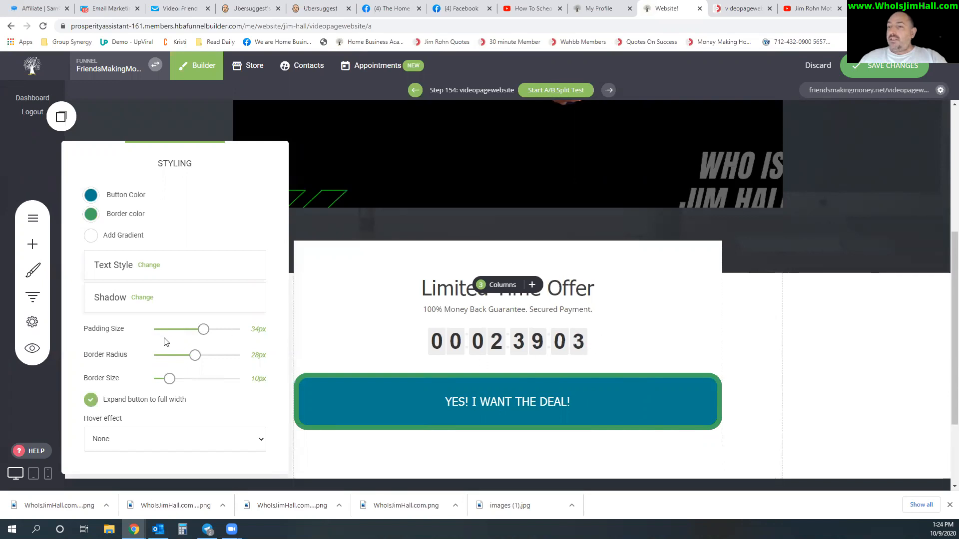
pyautogui.click(192, 124)
# - View the funnel steps of FriendsMakingMoney and try to switch to the CreativeThoughts.net funnel
pyautogui.scroll(5, 497, 288)
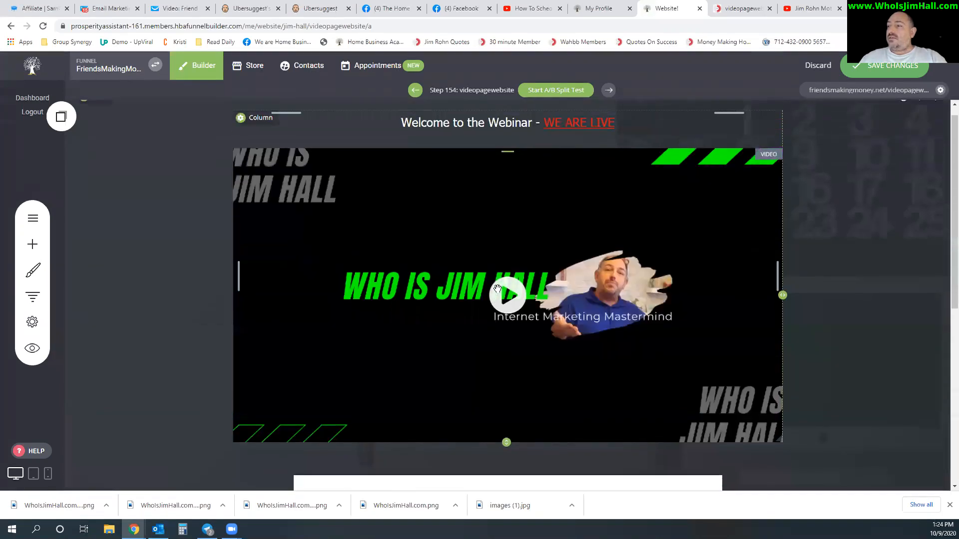
pyautogui.scroll(-5, 497, 289)
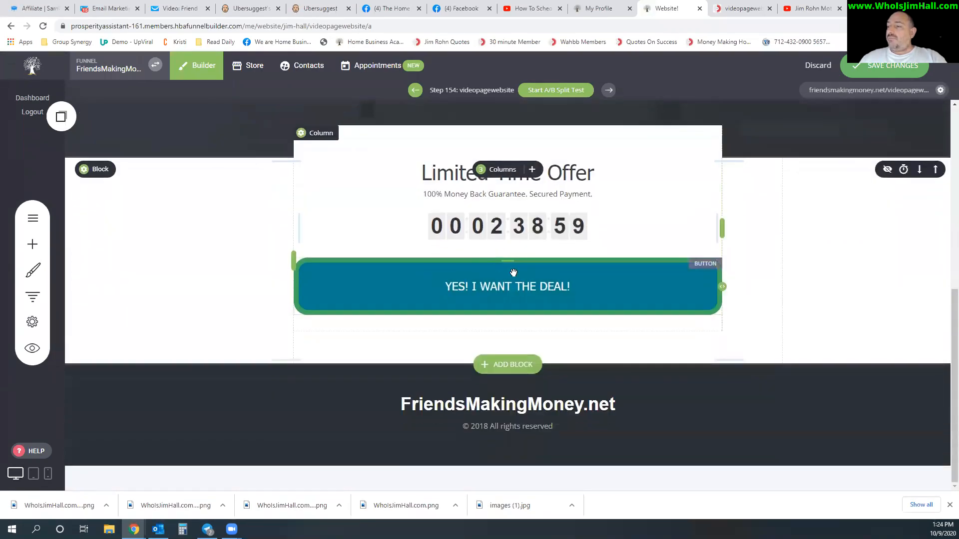
pyautogui.scroll(5, 452, 332)
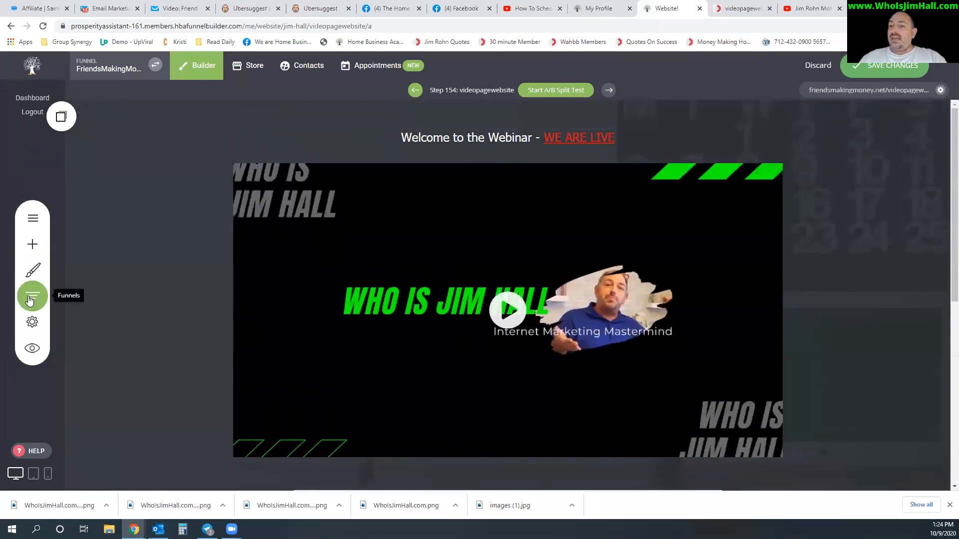
pyautogui.click(30, 300)
pyautogui.moveTo(544, 82)
pyautogui.mouseDown()
pyautogui.moveTo(535, 372)
pyautogui.moveTo(530, 70)
pyautogui.mouseUp()
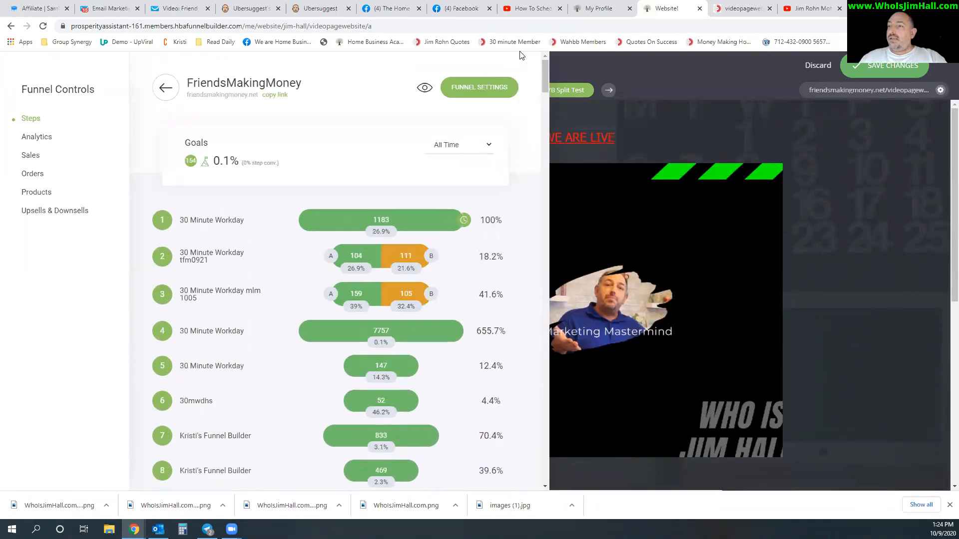
pyautogui.click(907, 183)
pyautogui.click(120, 61)
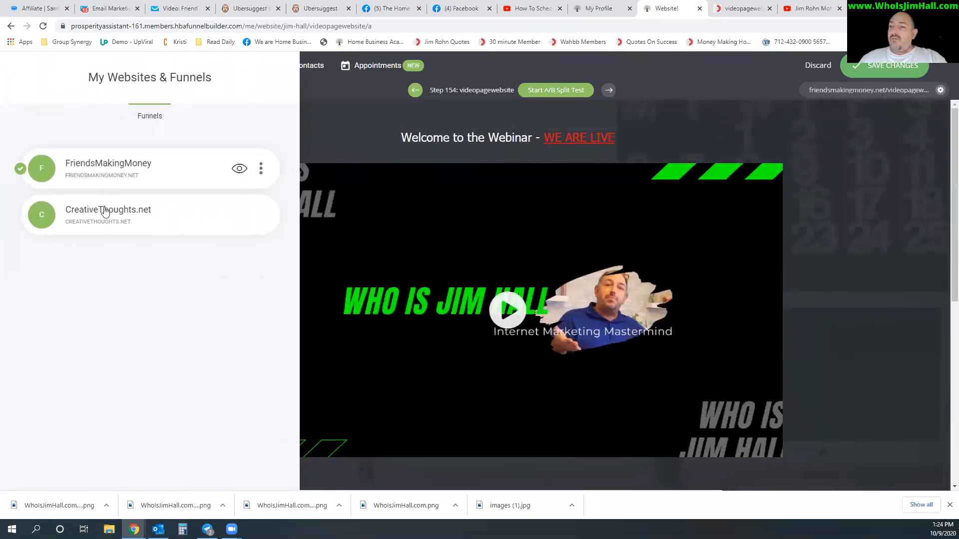
pyautogui.click(105, 213)
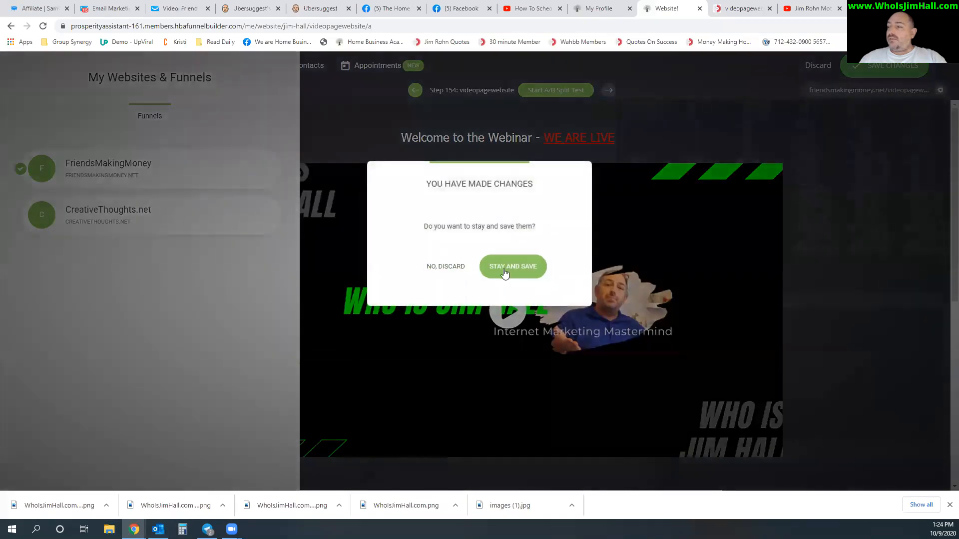
# - Stay on the videopagewebsite step and save the page changes
pyautogui.click(504, 274)
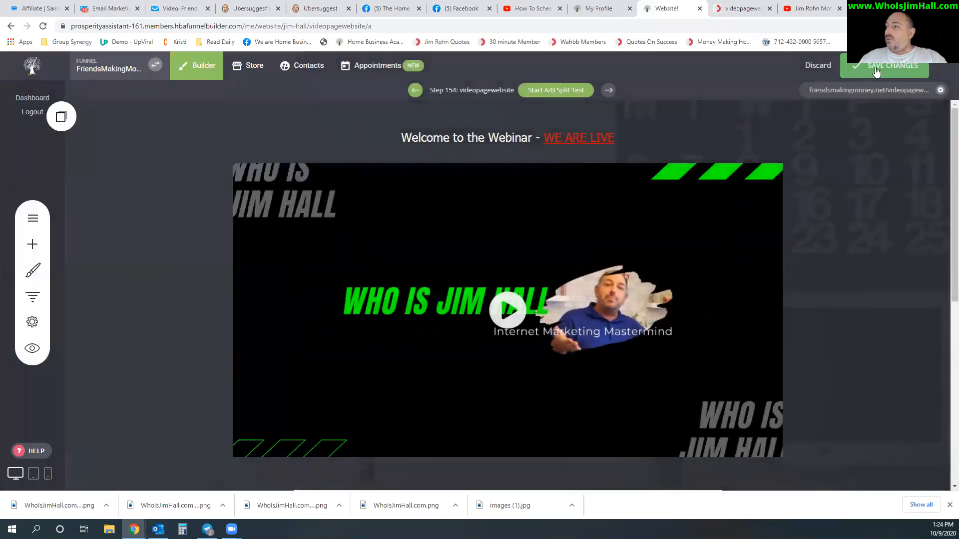
pyautogui.click(876, 71)
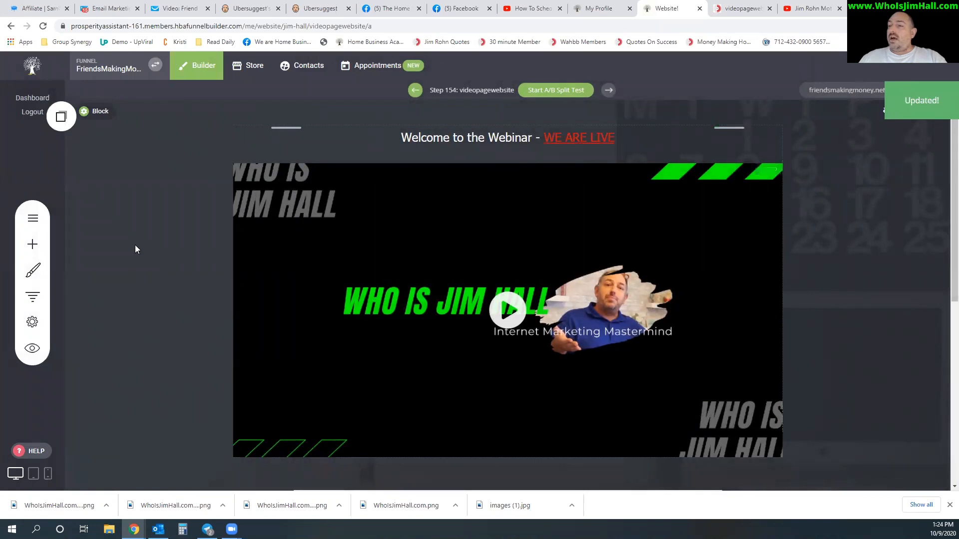
# - Review the saved page from the webinar heading and video to the limited time offer section
pyautogui.scroll(-3, 216, 265)
pyautogui.scroll(3, 216, 265)
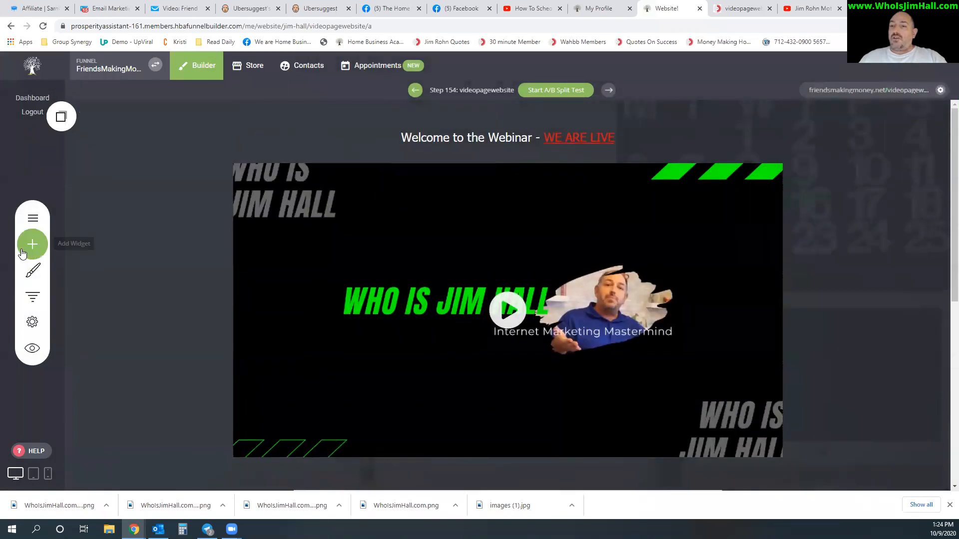
pyautogui.click(32, 244)
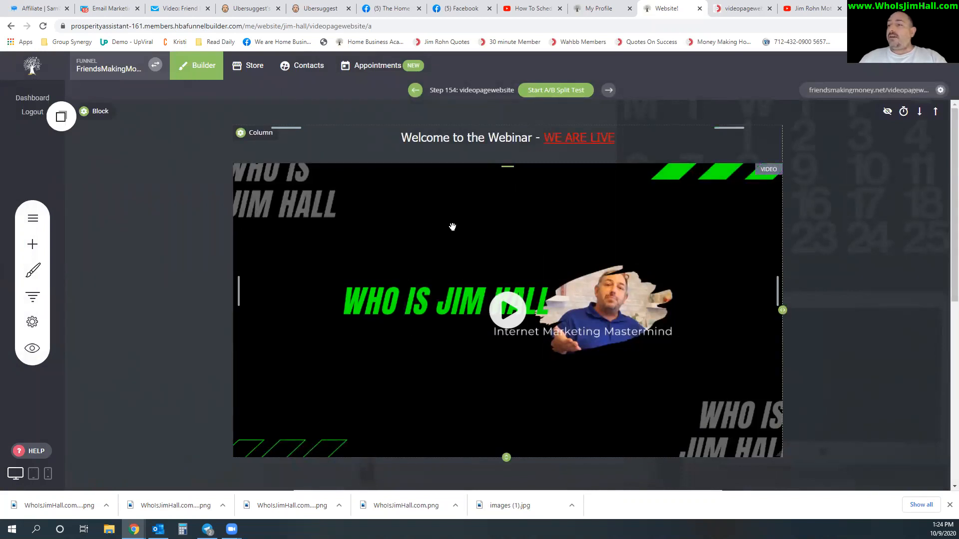
pyautogui.scroll(-5, 577, 238)
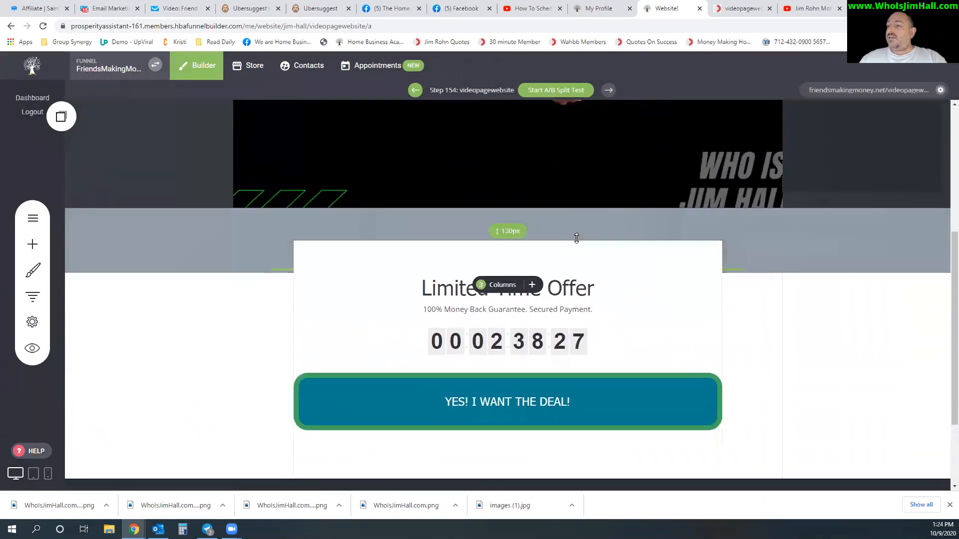
pyautogui.scroll(4, 579, 240)
pyautogui.scroll(1, 580, 243)
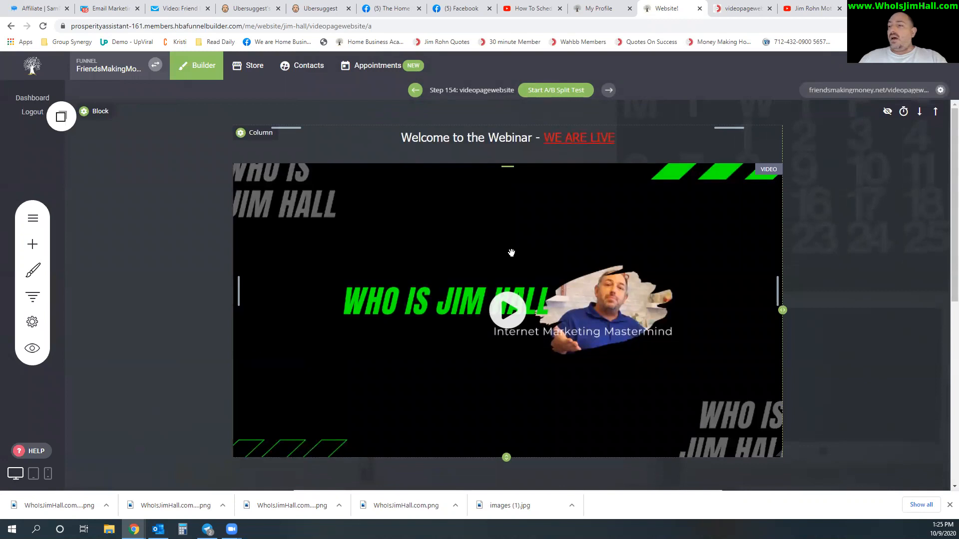
pyautogui.scroll(-3, 512, 253)
pyautogui.scroll(-2, 449, 253)
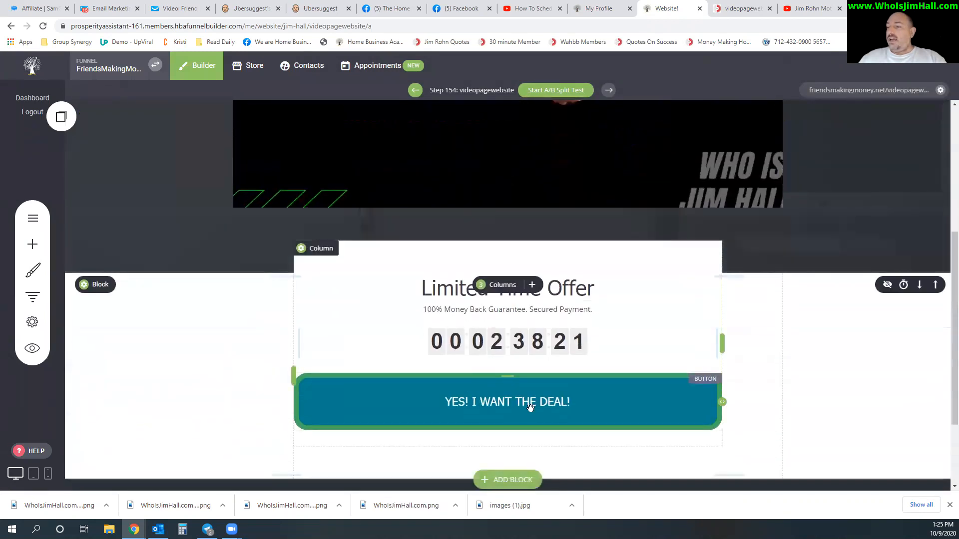
# - Select the deal button and open friendsmakingmoney.net/30minuteworkday in a new browser tab
pyautogui.click(538, 410)
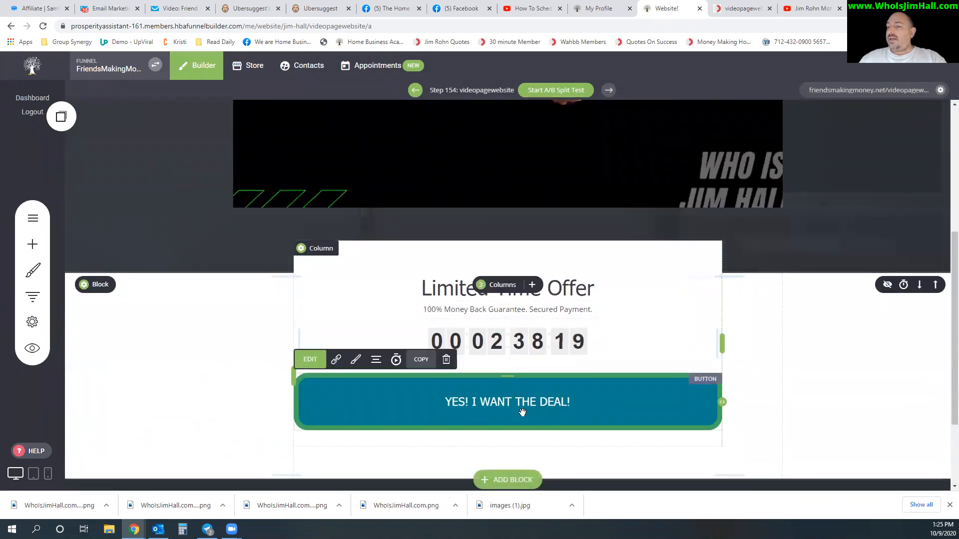
pyautogui.hotkey('ctrl', 't')
pyautogui.click(798, 30)
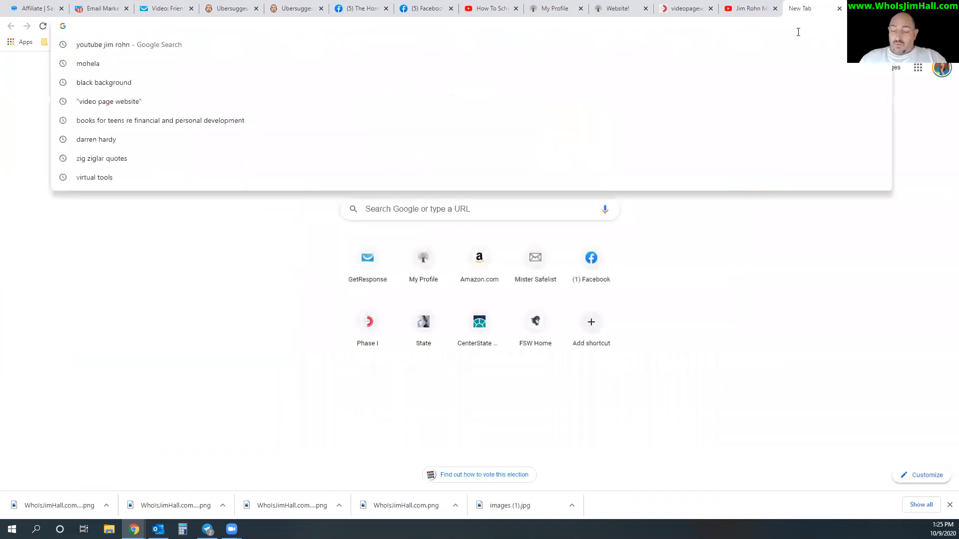
pyautogui.write('friendsmakingmoney.net')
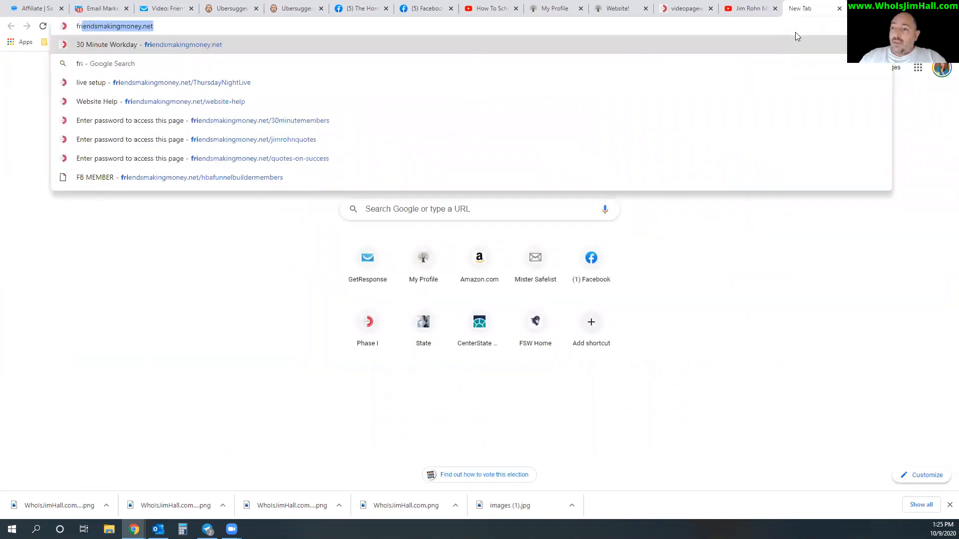
pyautogui.press('End')
pyautogui.write('/30')
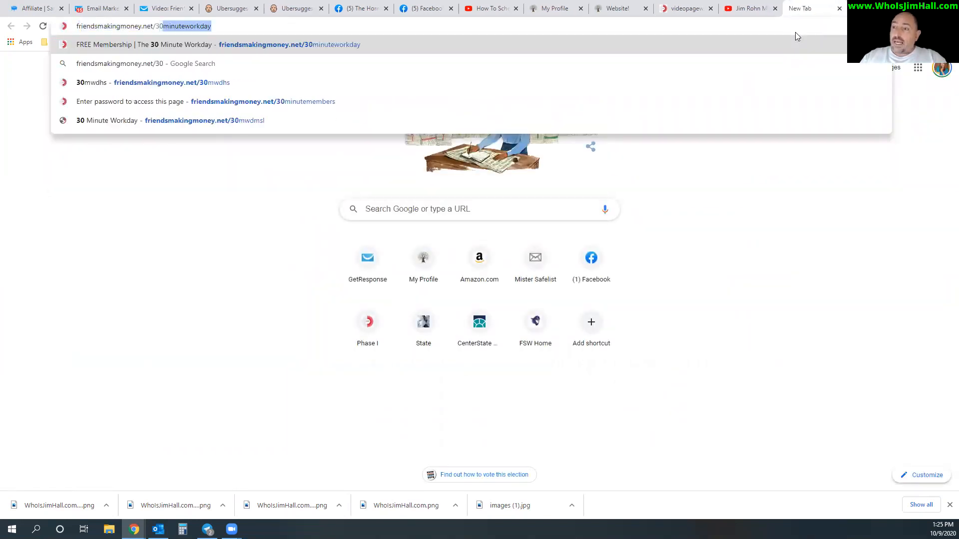
pyautogui.press('End')
pyautogui.press('Return')
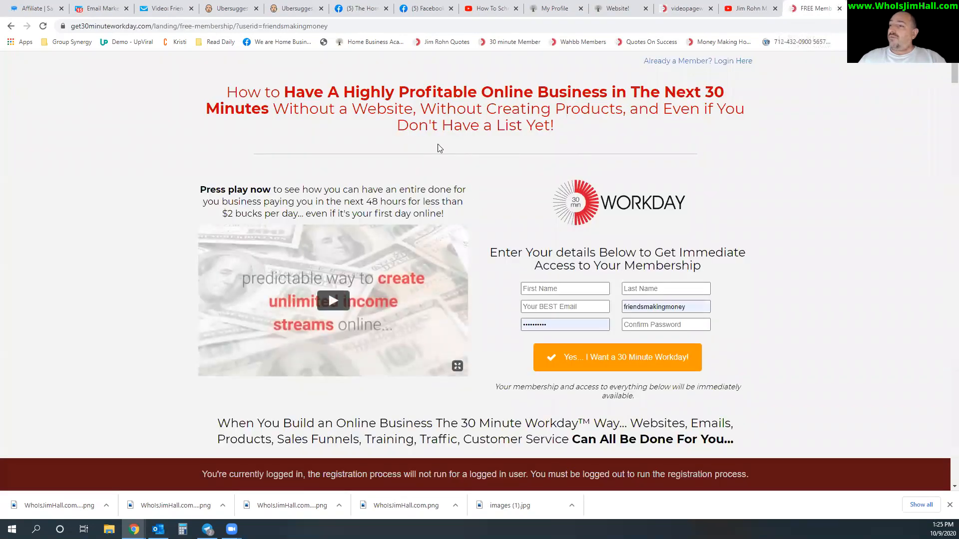
# - Return to the website builder page with the deal button selected
pyautogui.click(749, 9)
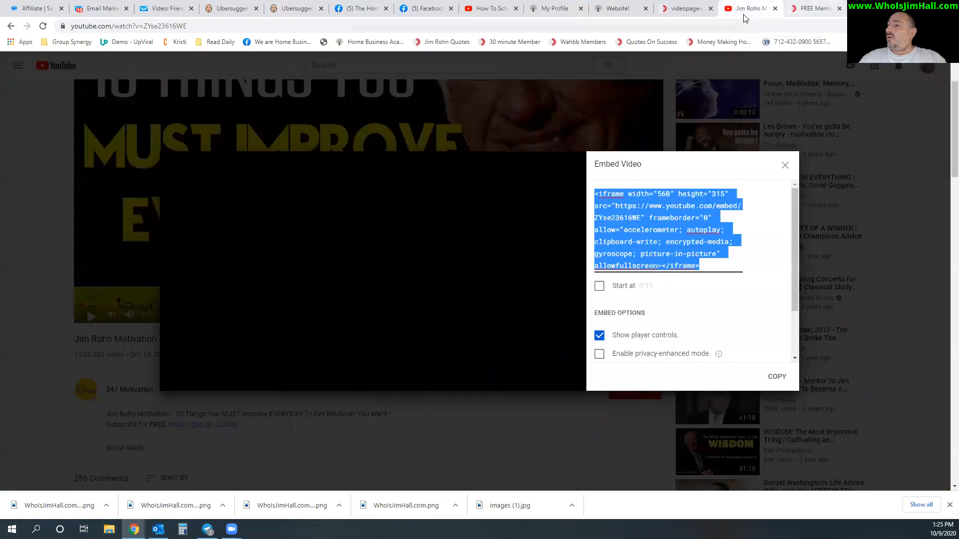
pyautogui.click(684, 9)
pyautogui.click(618, 8)
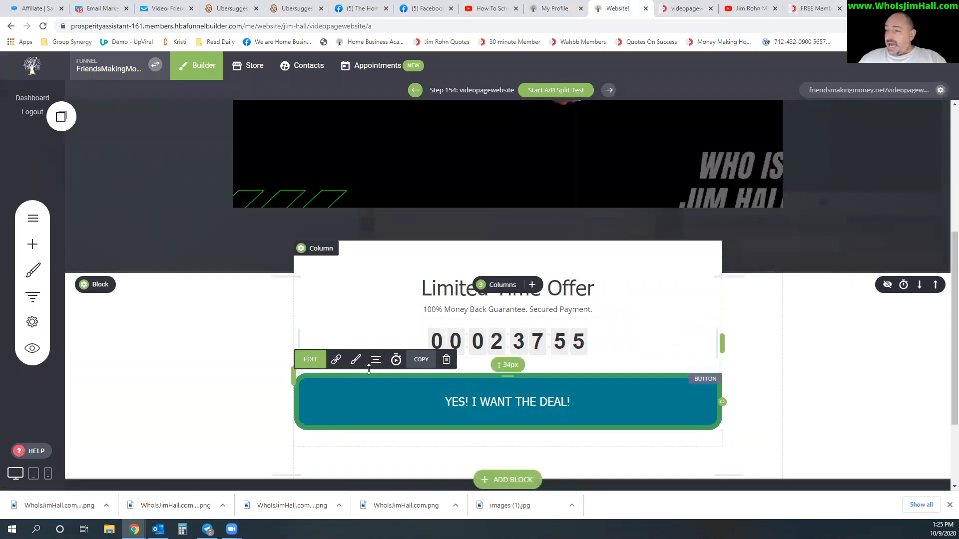
pyautogui.click(336, 361)
pyautogui.click(376, 226)
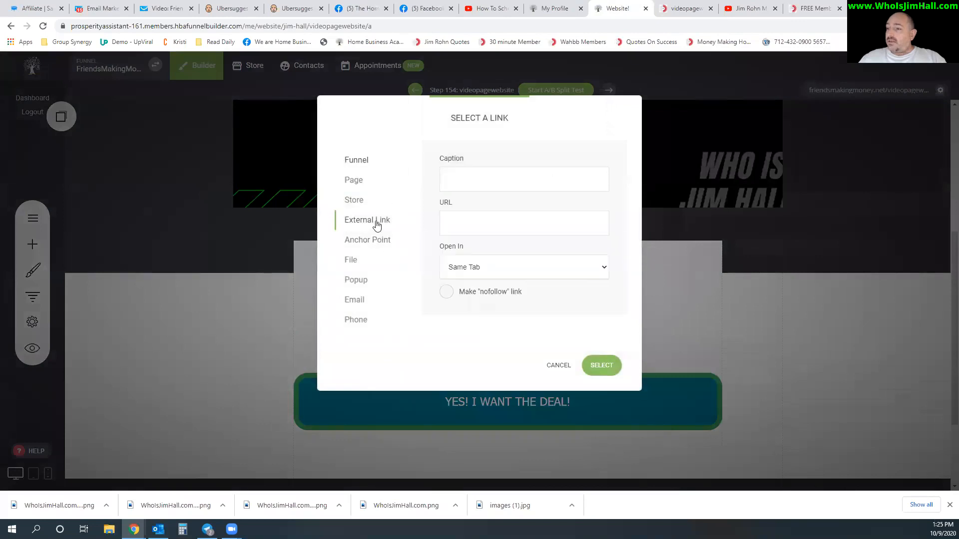
pyautogui.click(492, 224)
pyautogui.write('https://friendsmakingmoney.net/30minuteworkday')
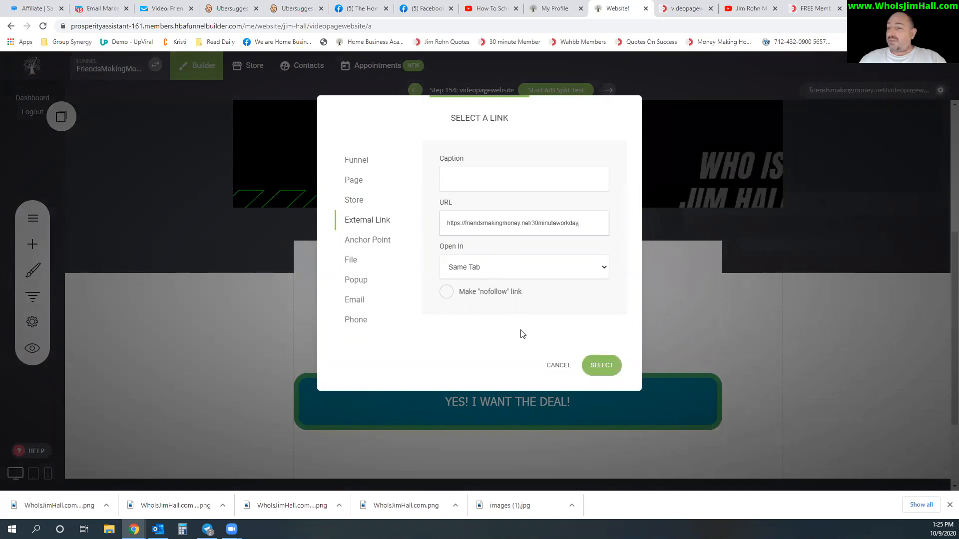
pyautogui.click(613, 368)
# - Look over the page from the webinar heading to the limited time offer and save the changes
pyautogui.scroll(-2, 536, 327)
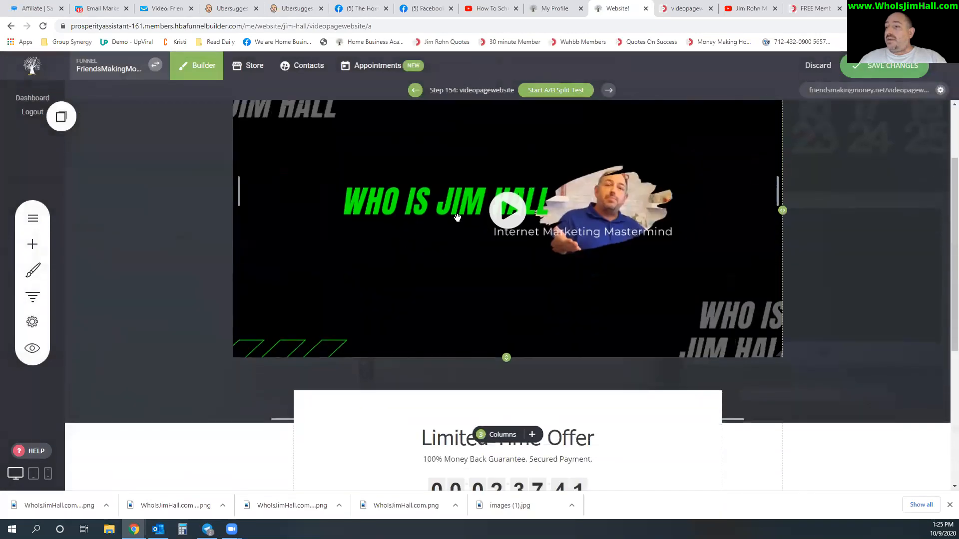
pyautogui.scroll(2, 503, 273)
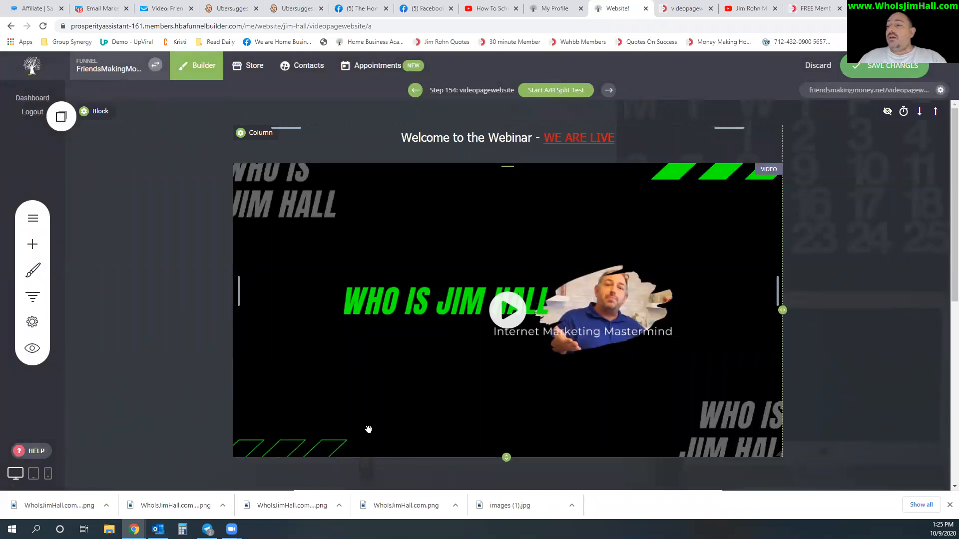
pyautogui.scroll(-6, 459, 281)
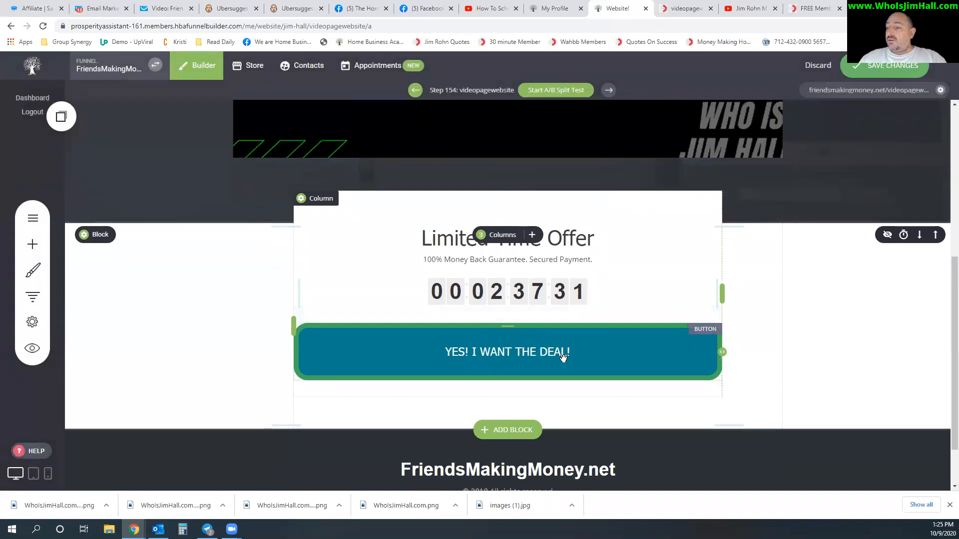
pyautogui.click(32, 244)
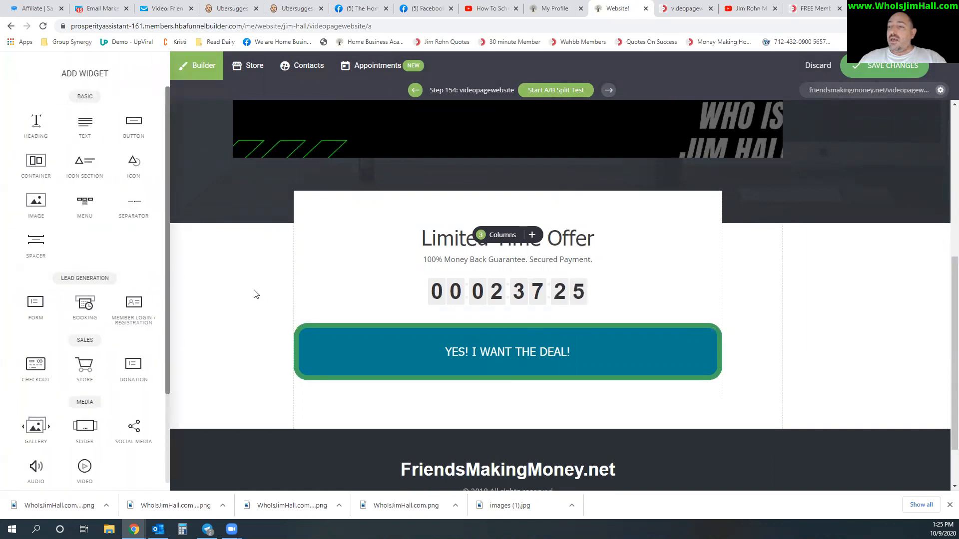
pyautogui.click(869, 81)
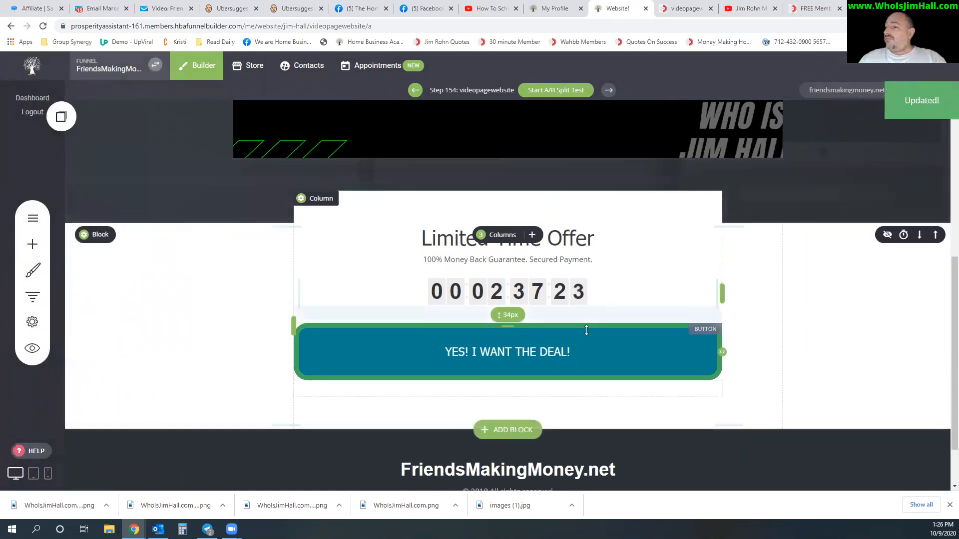
pyautogui.click(32, 300)
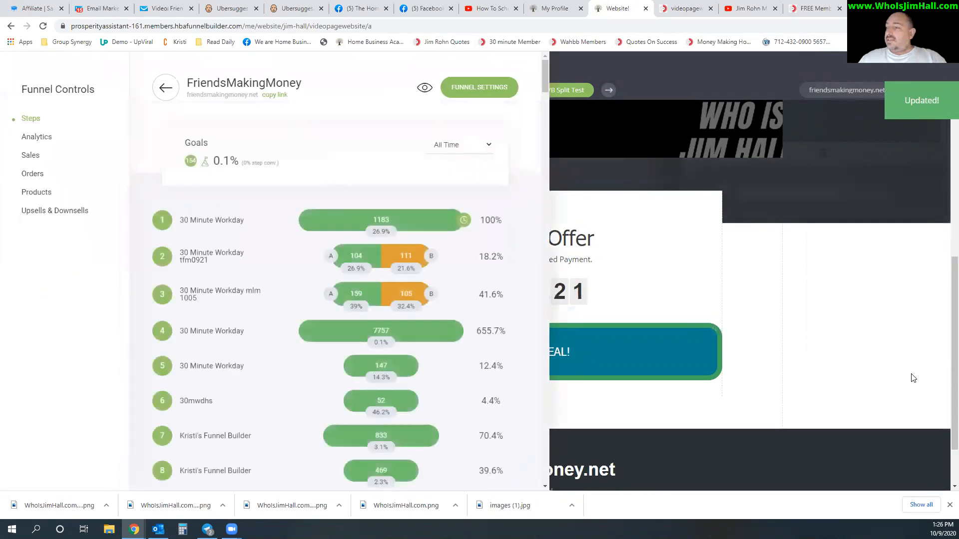
pyautogui.click(910, 376)
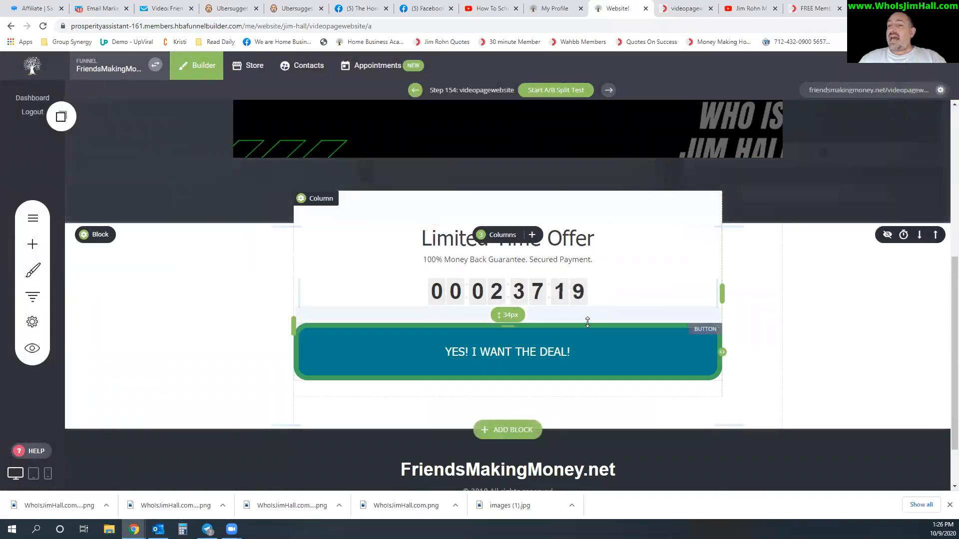
pyautogui.click(444, 344)
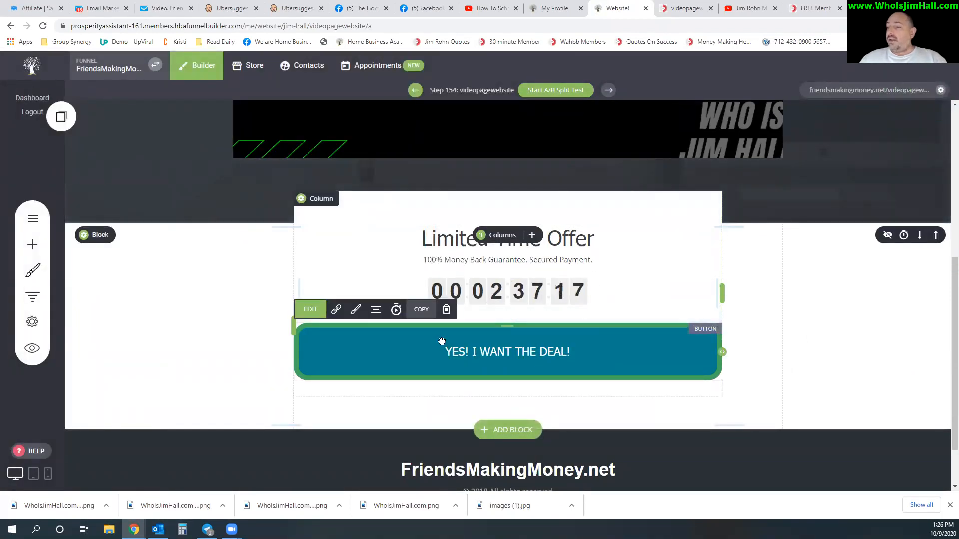
pyautogui.click(337, 311)
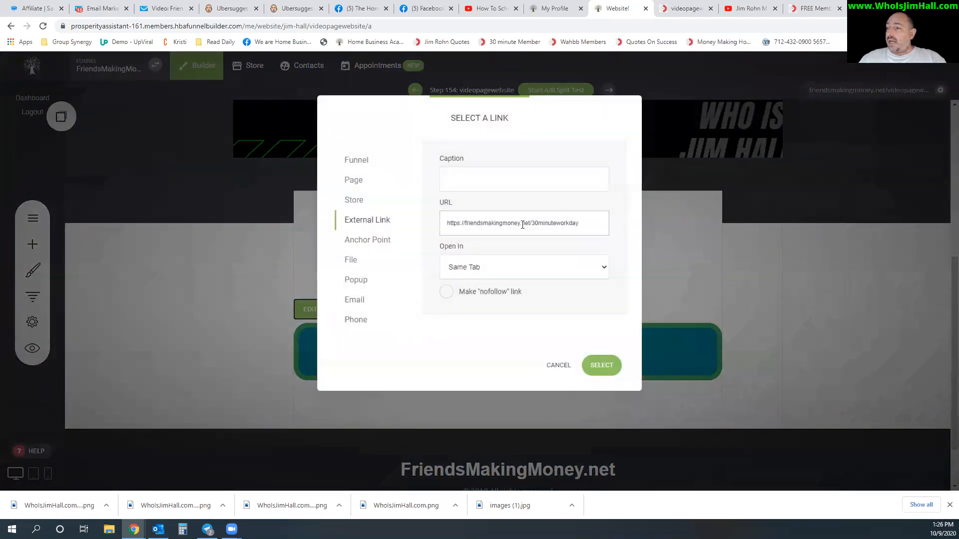
pyautogui.press('BackSpace')
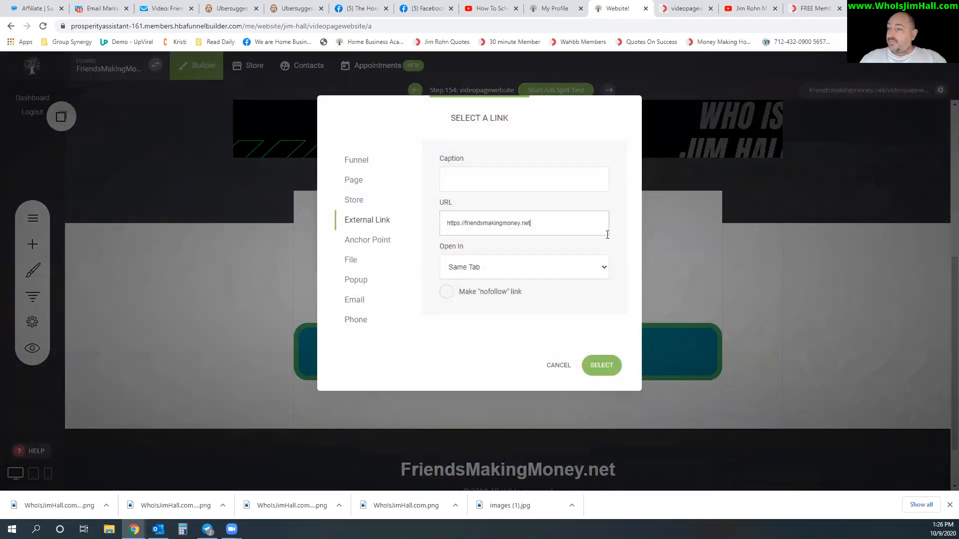
pyautogui.click(596, 369)
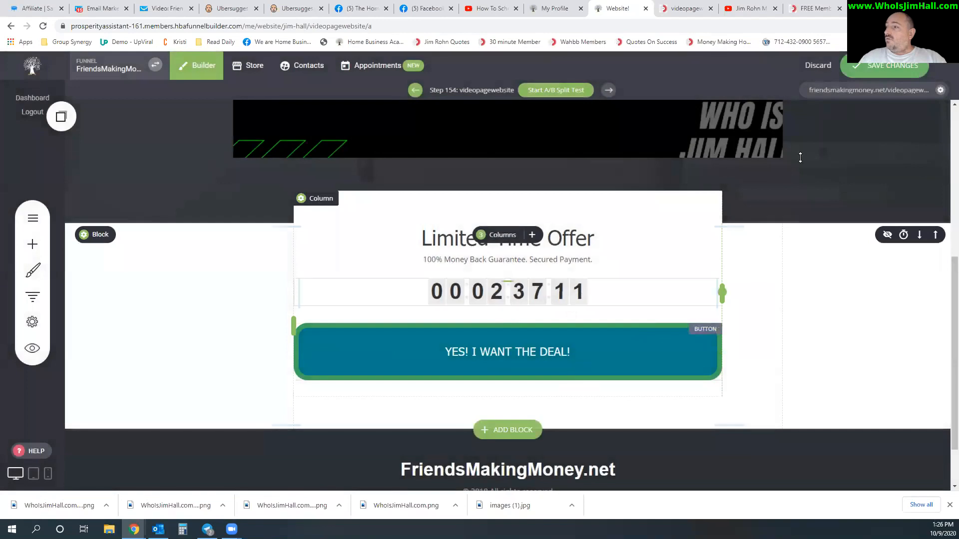
# - Open the live videopagewebsite page, follow its deal button, and review the linked landing page from the headline to the testimonials
pyautogui.click(842, 86)
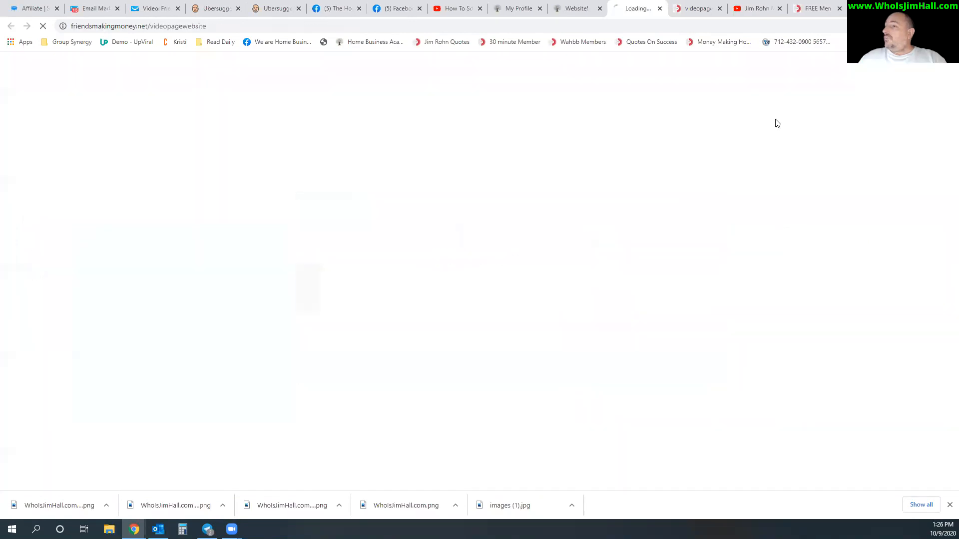
pyautogui.scroll(-4, 544, 300)
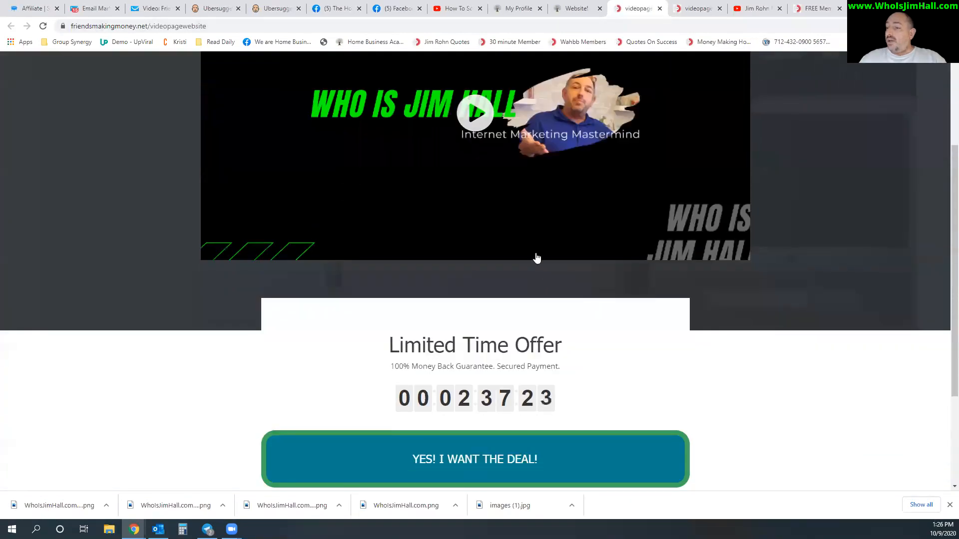
pyautogui.click(471, 422)
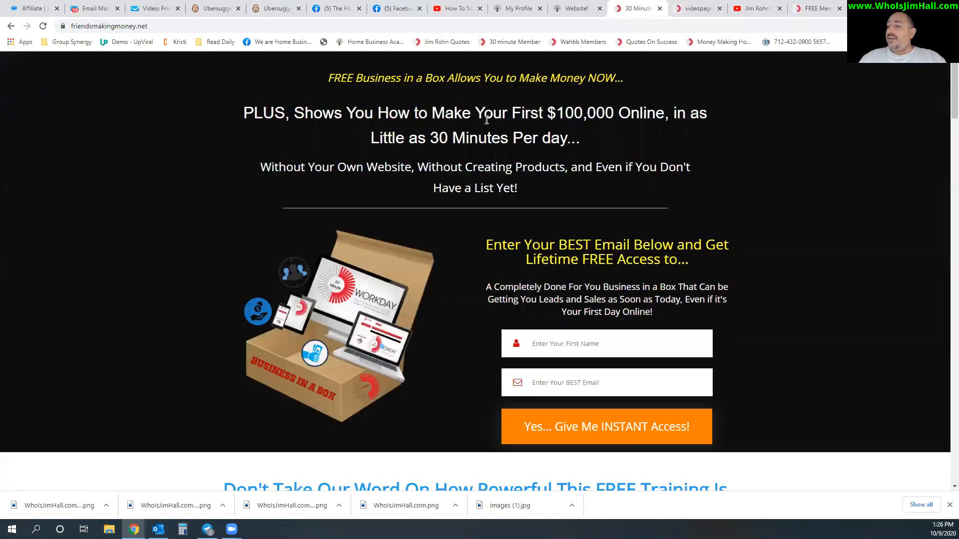
pyautogui.click(577, 9)
pyautogui.click(638, 8)
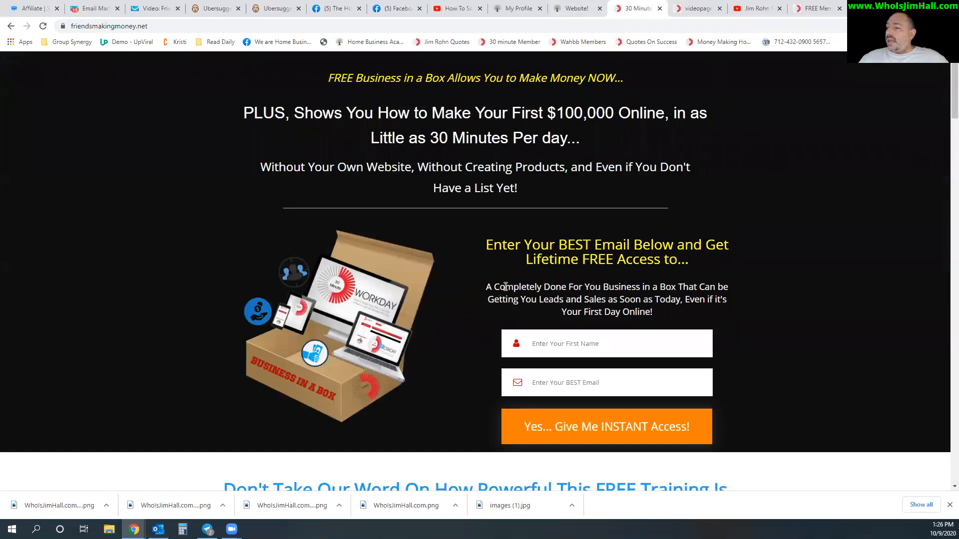
pyautogui.scroll(-2, 427, 246)
pyautogui.scroll(-1, 398, 213)
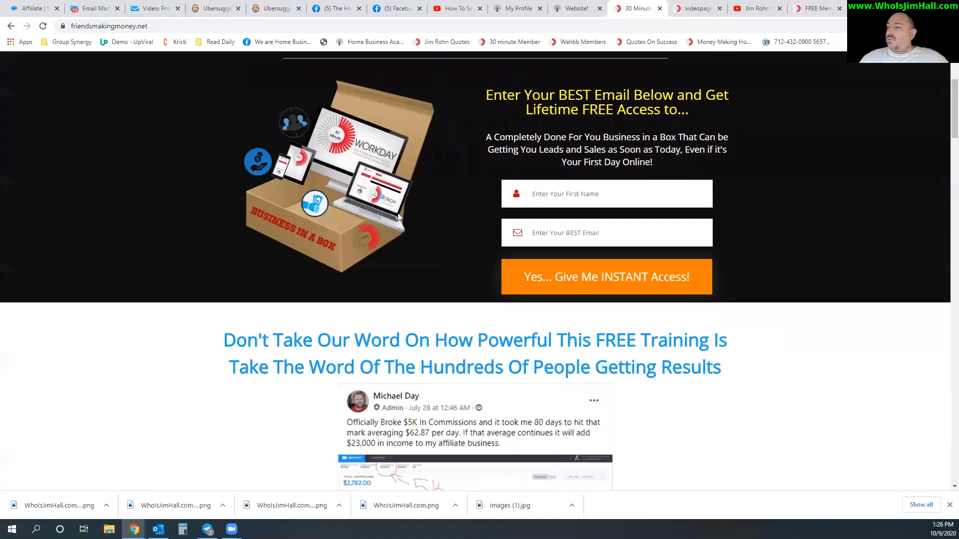
pyautogui.scroll(3, 550, 318)
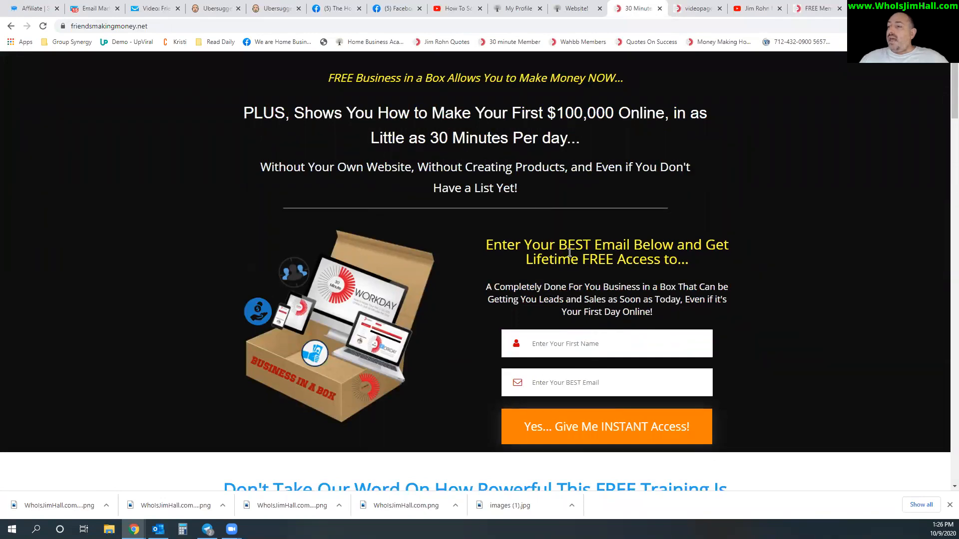
# - Fill in the landing page's opt-in form with the full name and e-mail address and submit it for instant access
pyautogui.scroll(-2, 569, 252)
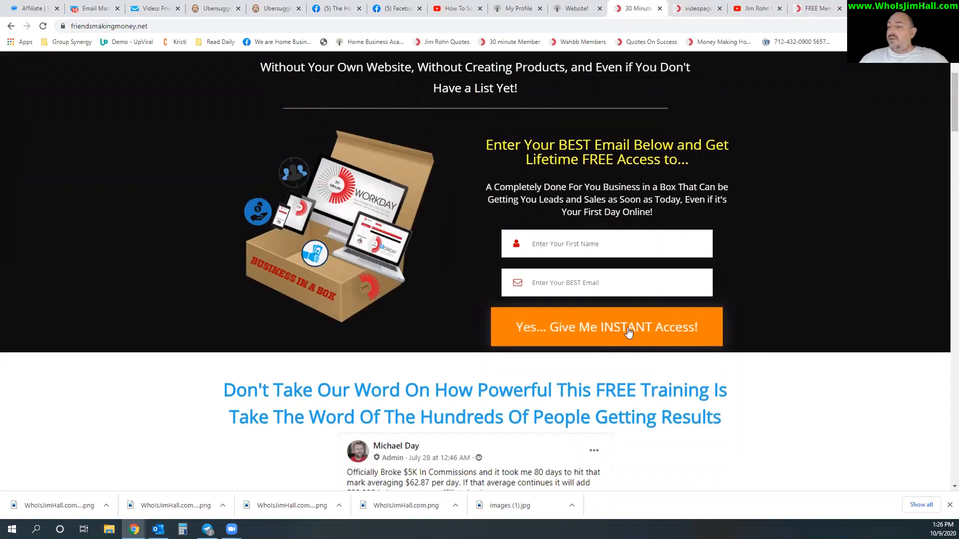
pyautogui.click(601, 254)
pyautogui.click(540, 285)
pyautogui.click(540, 284)
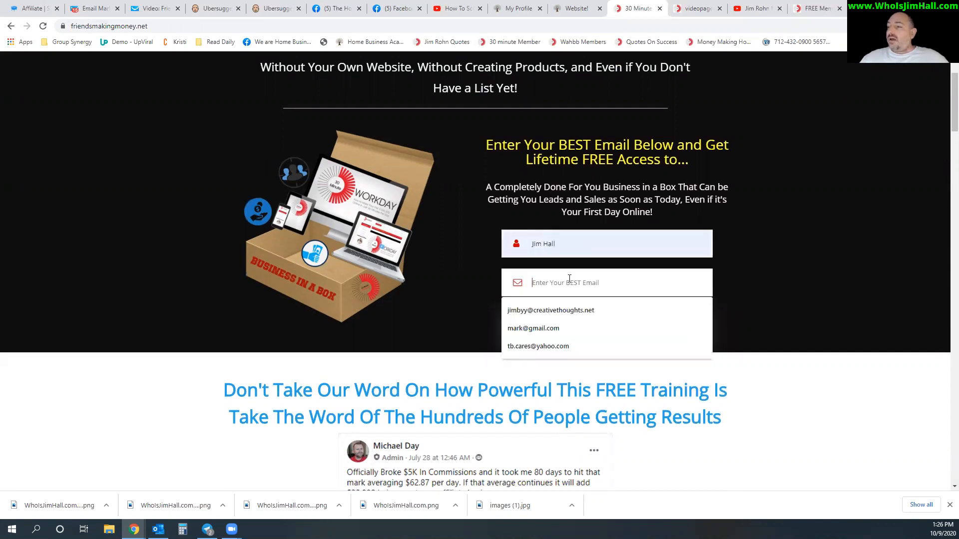
pyautogui.click(555, 309)
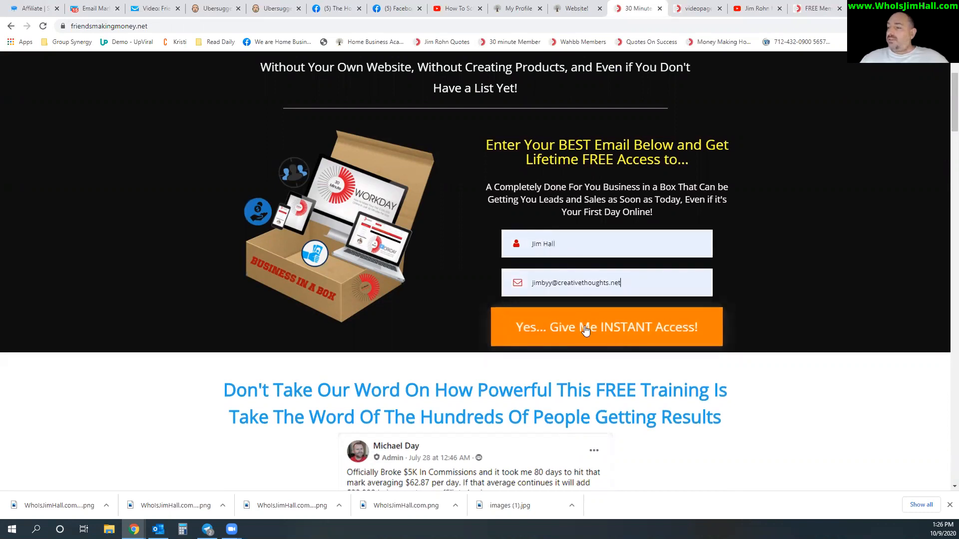
pyautogui.click(585, 331)
# - Examine the congratulations page, highlighting the check-your-email note and reviewing the welcome text, video and shortcut button
pyautogui.scroll(-3, 355, 223)
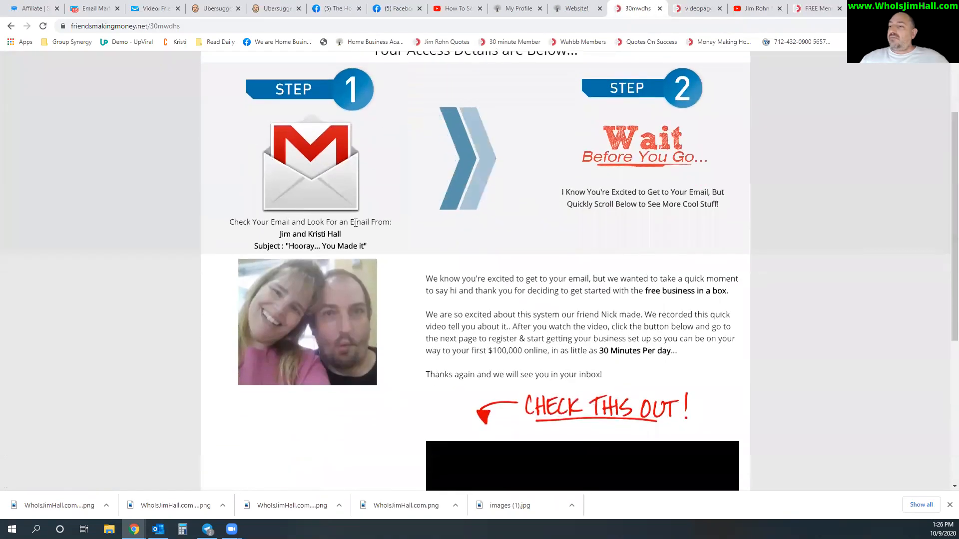
pyautogui.moveTo(229, 222); pyautogui.dragTo(371, 246)
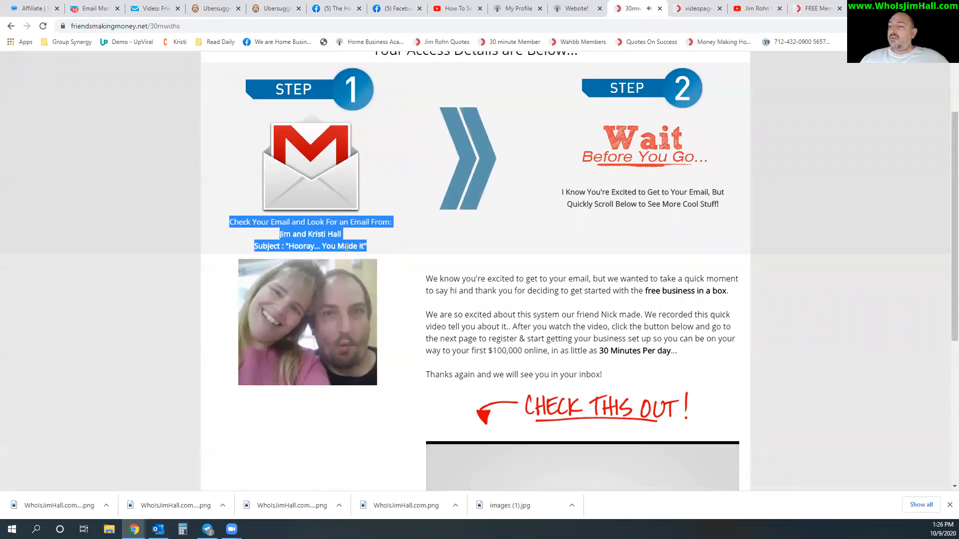
pyautogui.scroll(-2, 253, 229)
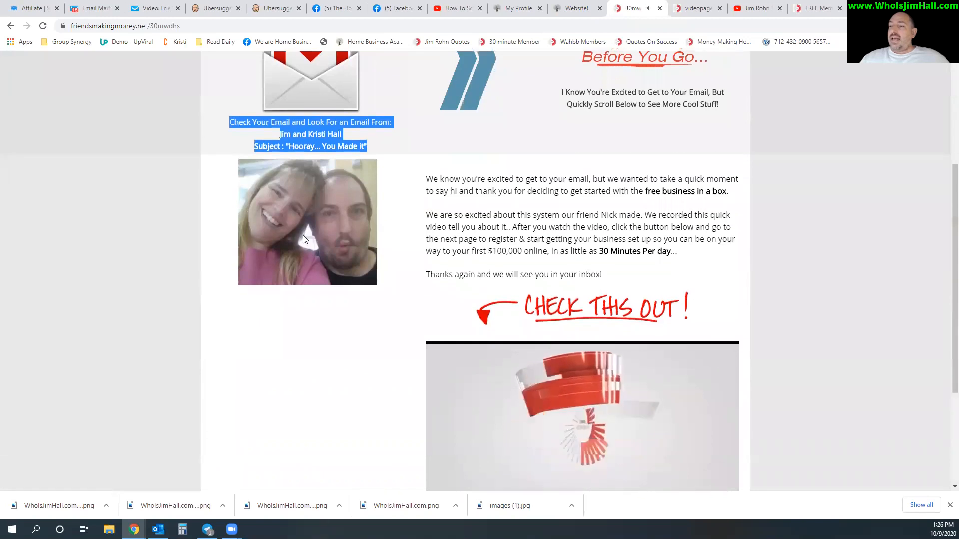
pyautogui.scroll(-2, 303, 238)
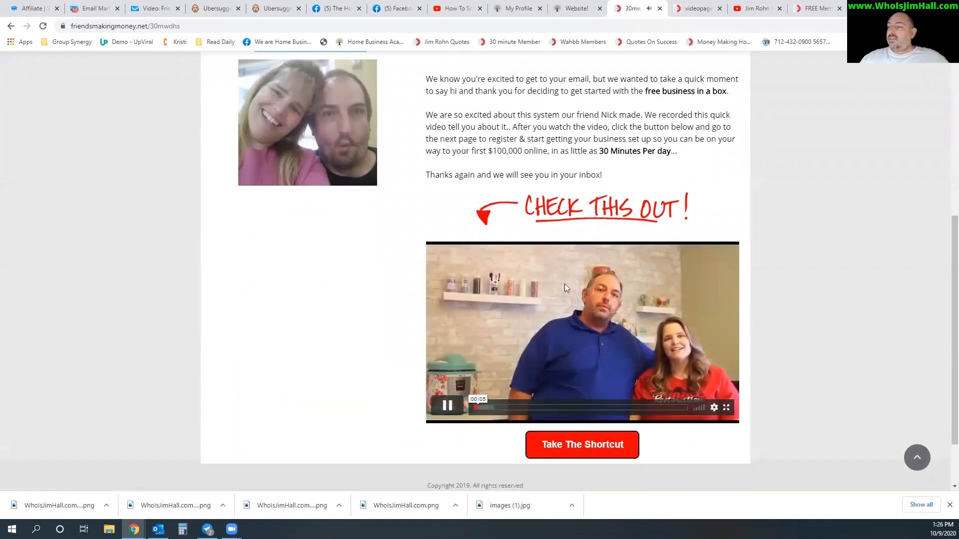
pyautogui.scroll(-1, 558, 248)
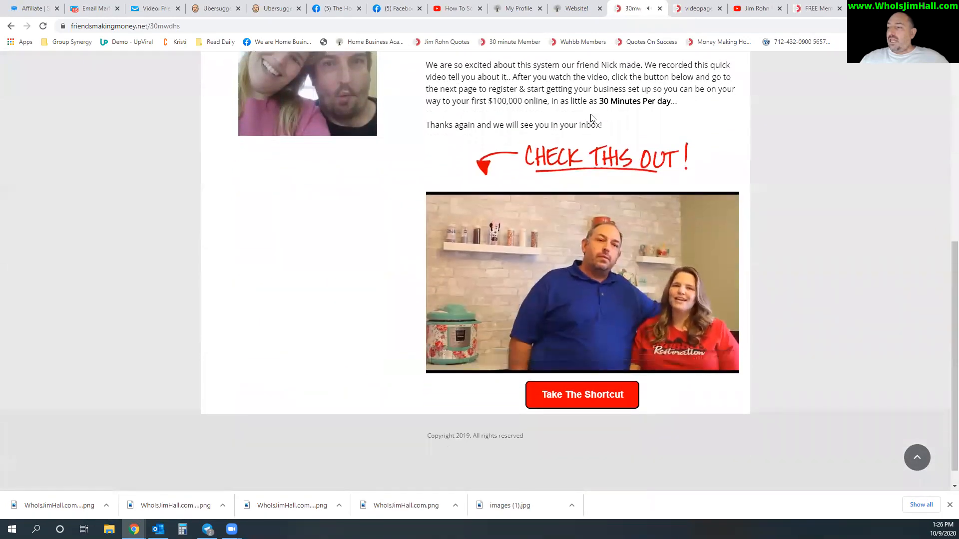
pyautogui.scroll(3, 591, 118)
pyautogui.scroll(3, 533, 226)
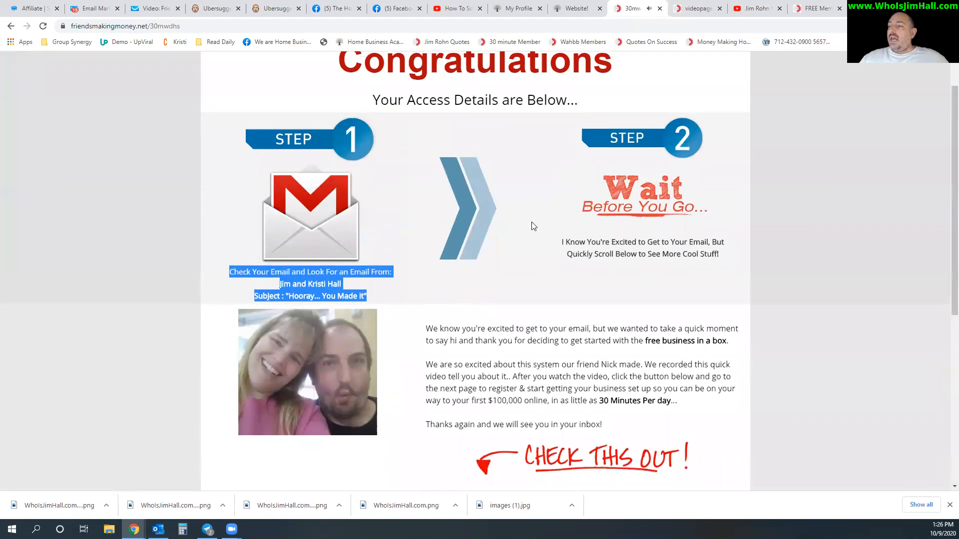
pyautogui.scroll(-4, 499, 299)
pyautogui.scroll(-2, 484, 369)
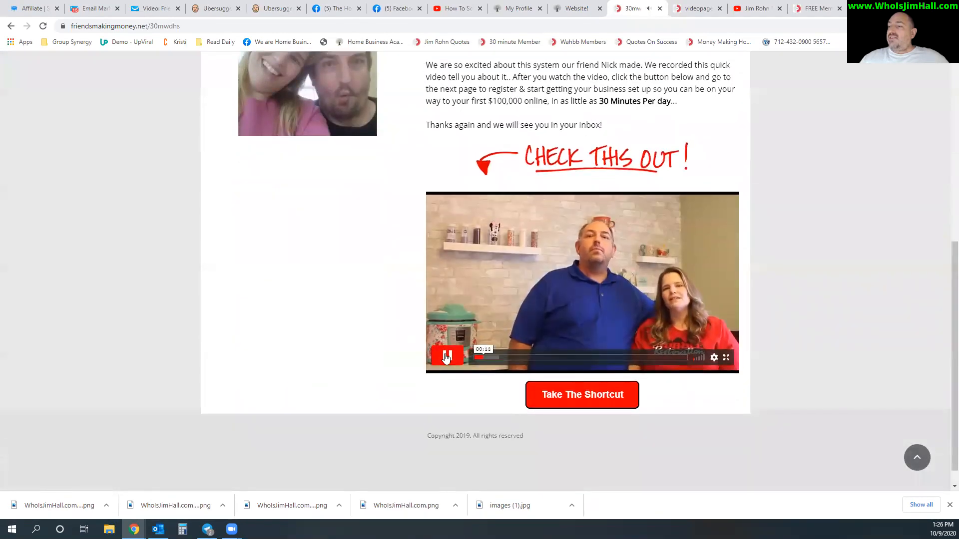
pyautogui.scroll(7, 407, 272)
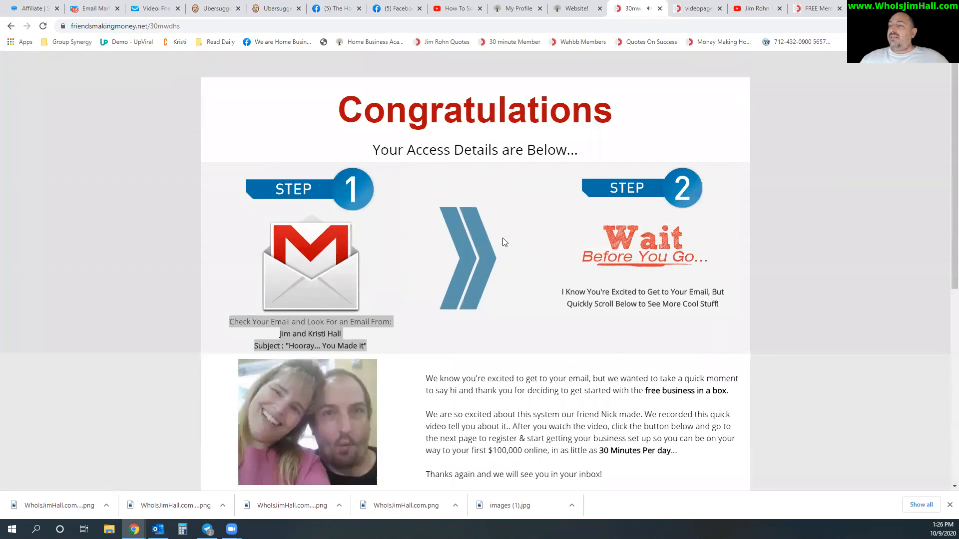
pyautogui.scroll(-3, 417, 230)
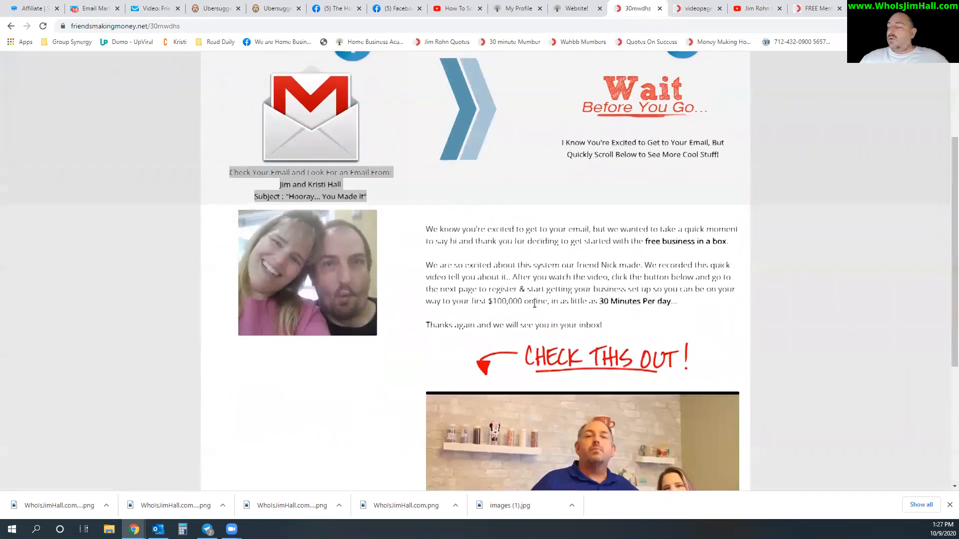
pyautogui.scroll(3, 535, 304)
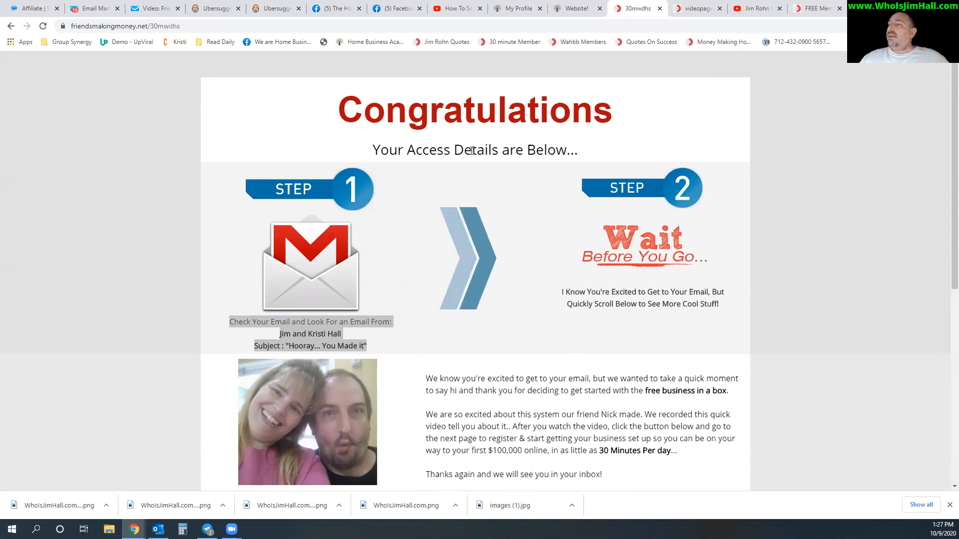
# - Return to the funnel builder and add a new step named blankvideopagewebsite at the end of the funnel, using the blank page template
pyautogui.click(573, 13)
pyautogui.click(34, 297)
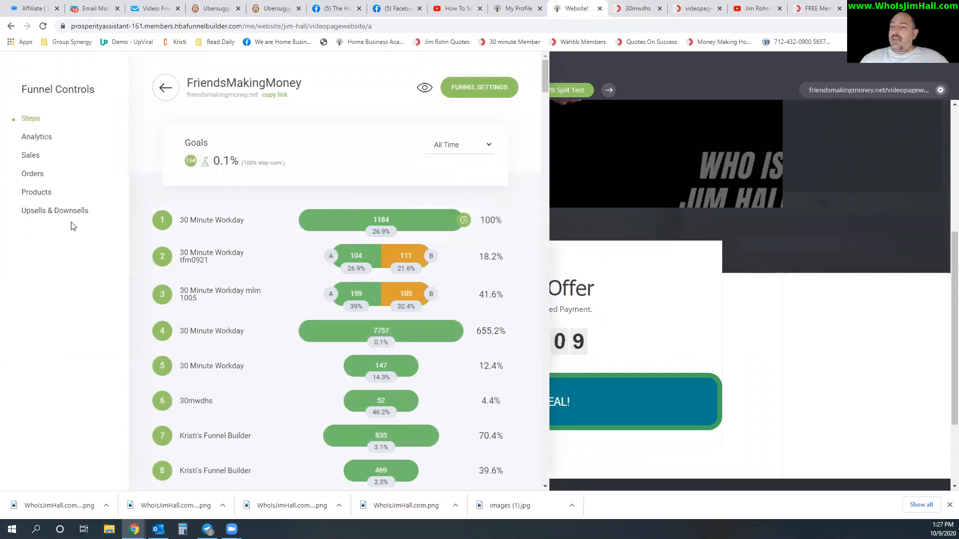
pyautogui.scroll(-10, 407, 229)
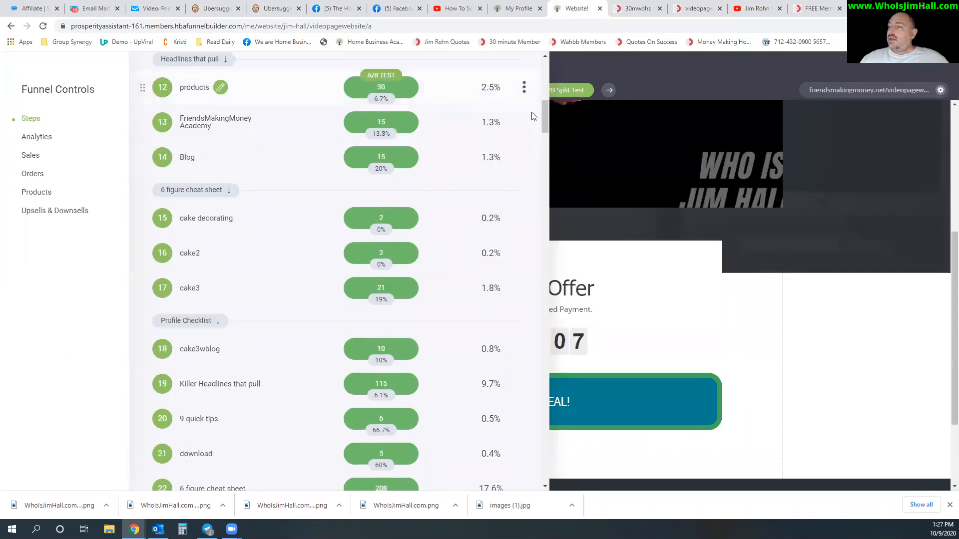
pyautogui.moveTo(545, 119); pyautogui.dragTo(545, 464)
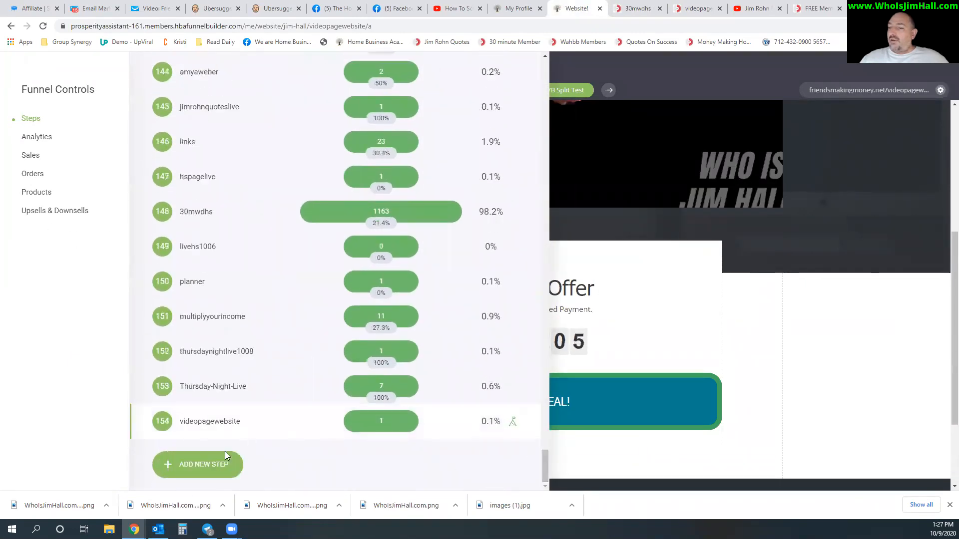
pyautogui.click(303, 434)
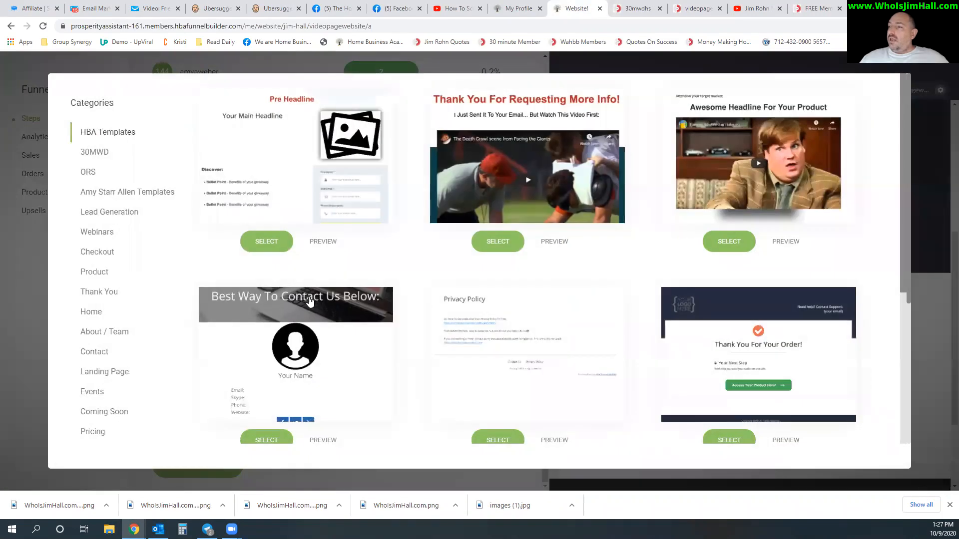
pyautogui.scroll(-5, 110, 302)
pyautogui.click(106, 415)
pyautogui.click(456, 212)
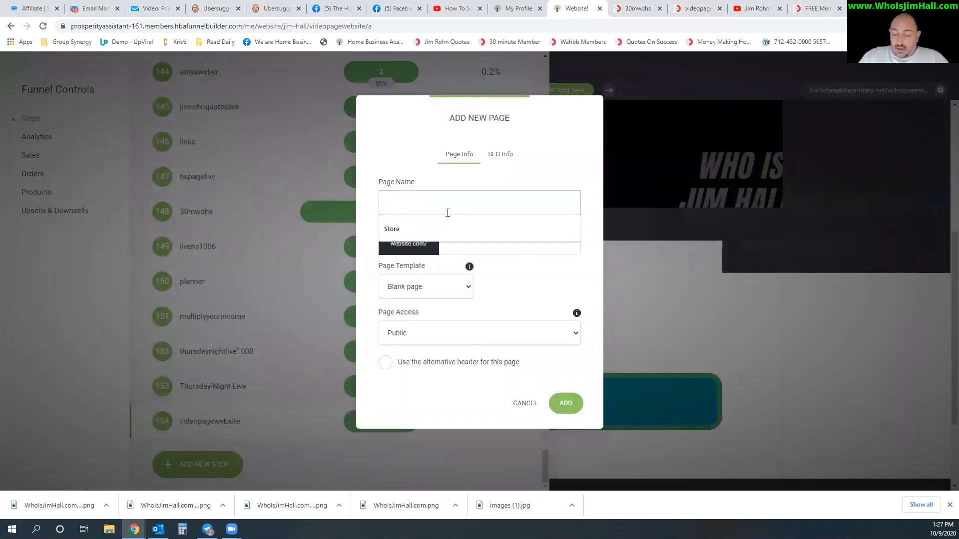
pyautogui.write('blankvideopagewebsite')
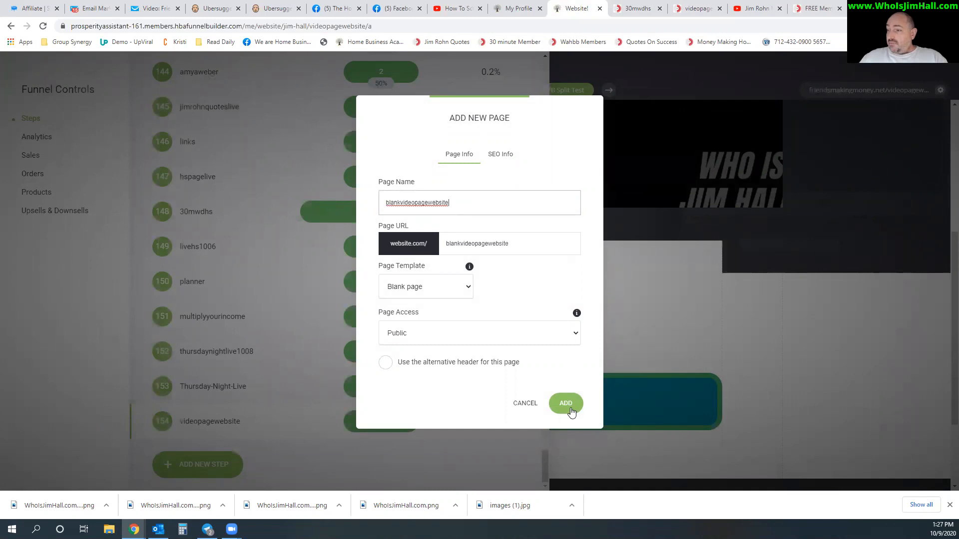
pyautogui.click(567, 404)
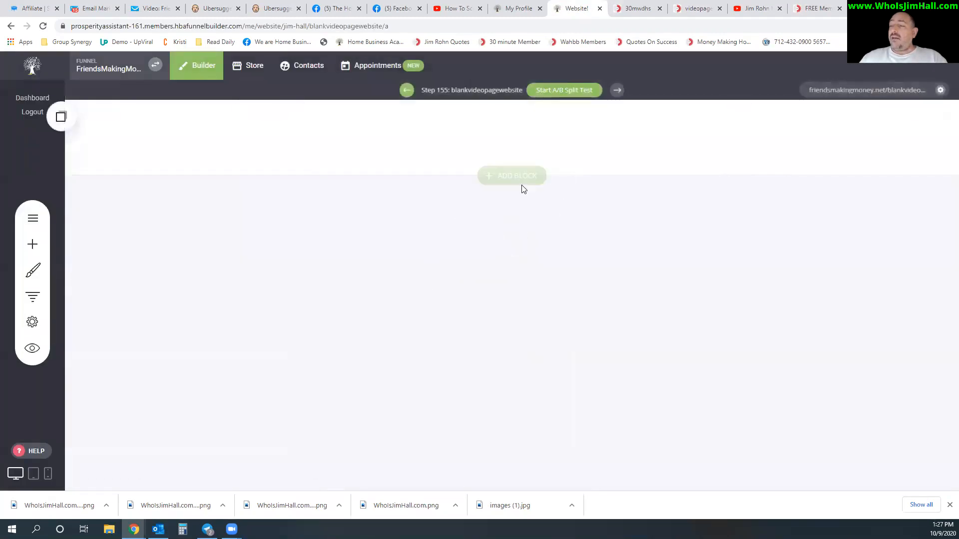
# - Place a video widget in the blank page's empty block and open its video source for editing
pyautogui.moveTo(99, 114)
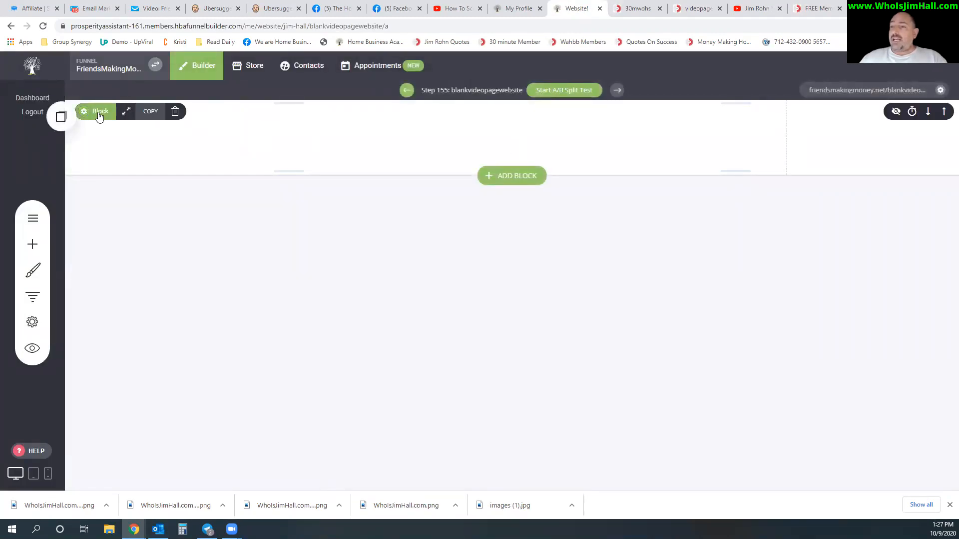
pyautogui.click(35, 253)
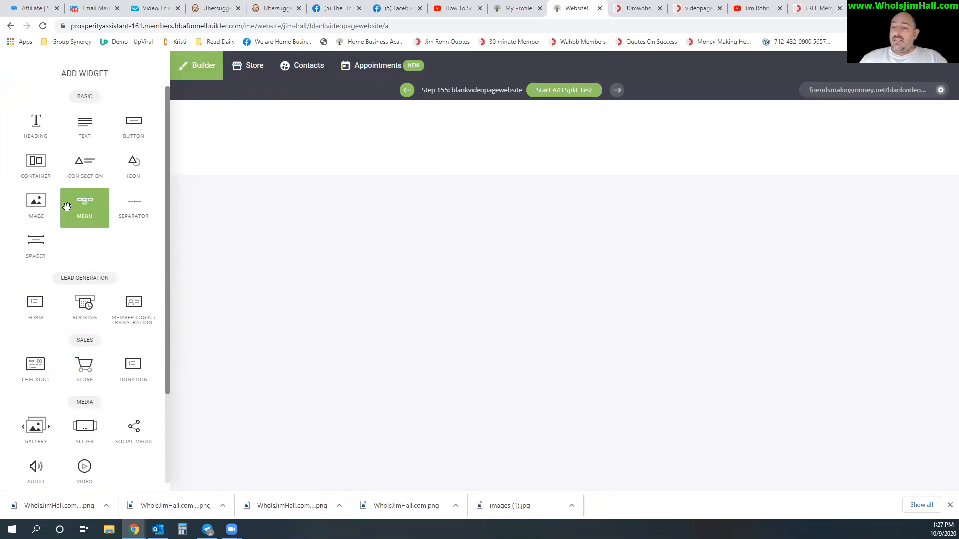
pyautogui.moveTo(85, 468); pyautogui.dragTo(517, 165)
pyautogui.click(116, 145)
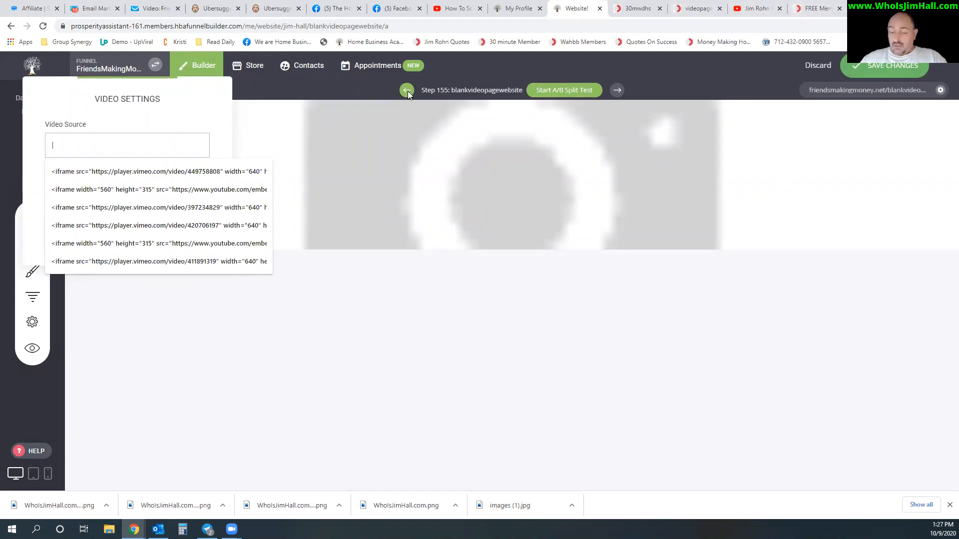
pyautogui.write('https://friendsmakingmoney.net/30minuteworkday')
pyautogui.hotkey('ctrl', 'a')
pyautogui.press('BackSpace')
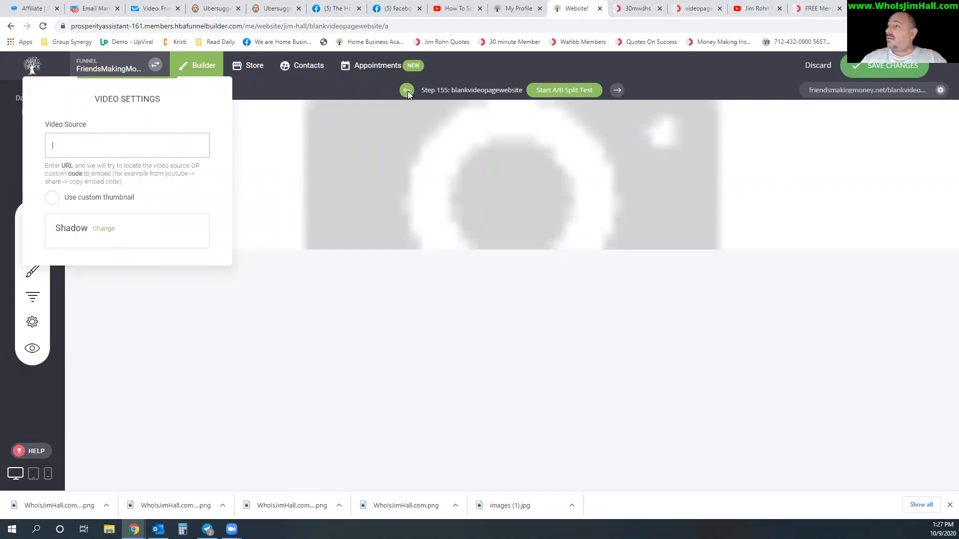
# - Copy the embed code of the Jim Rohn Motivation video on YouTube and paste it as the video widget's source
pyautogui.click(754, 9)
pyautogui.rightClick(654, 230)
pyautogui.click(683, 266)
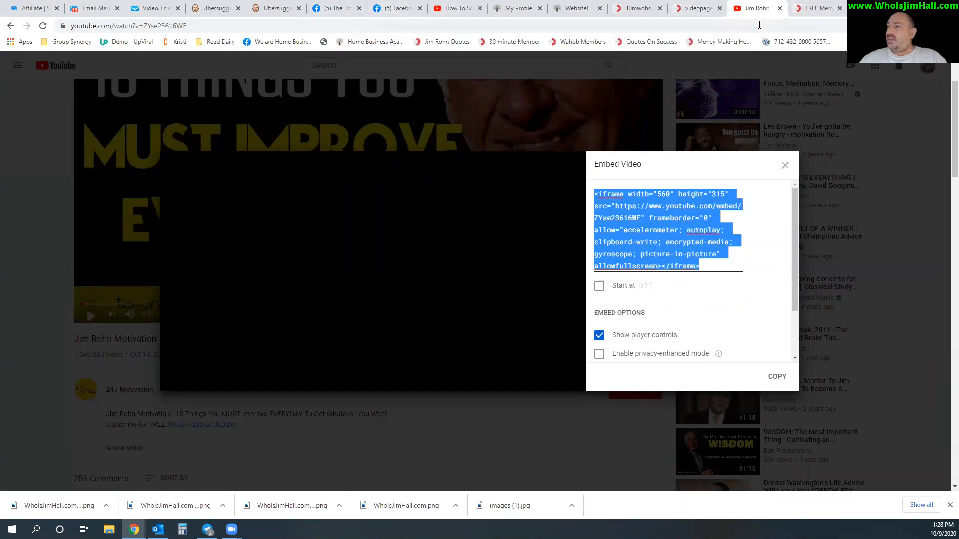
pyautogui.click(592, 8)
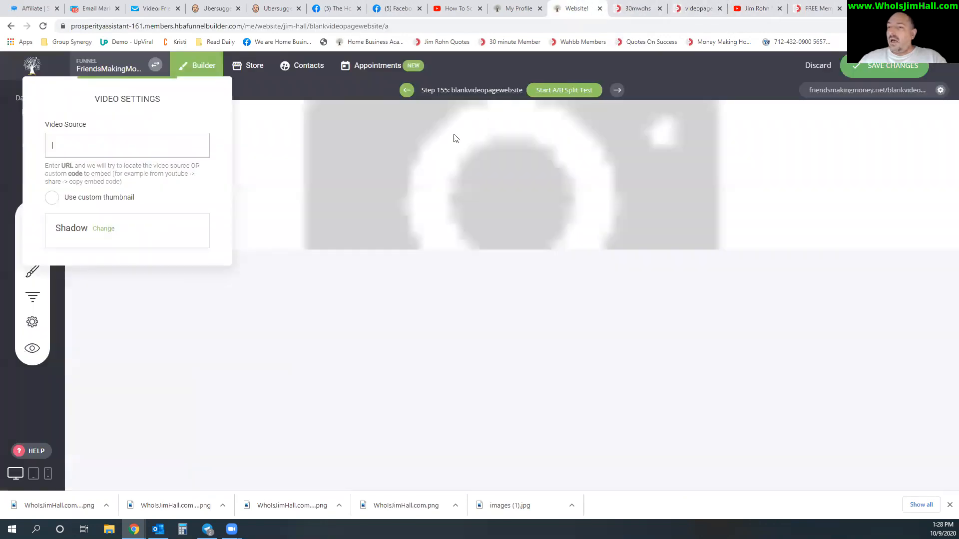
pyautogui.click(112, 152)
pyautogui.hotkey('ctrl', 'v')
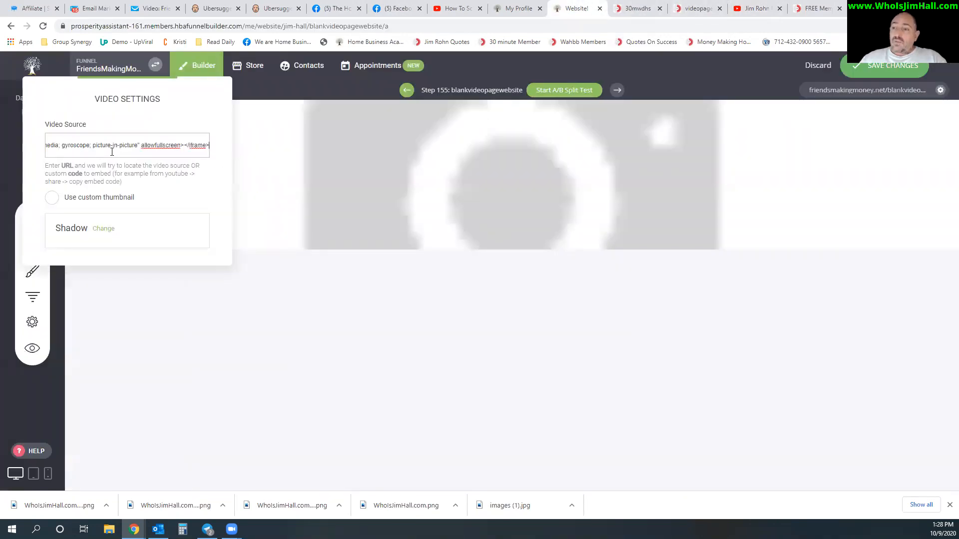
pyautogui.click(295, 394)
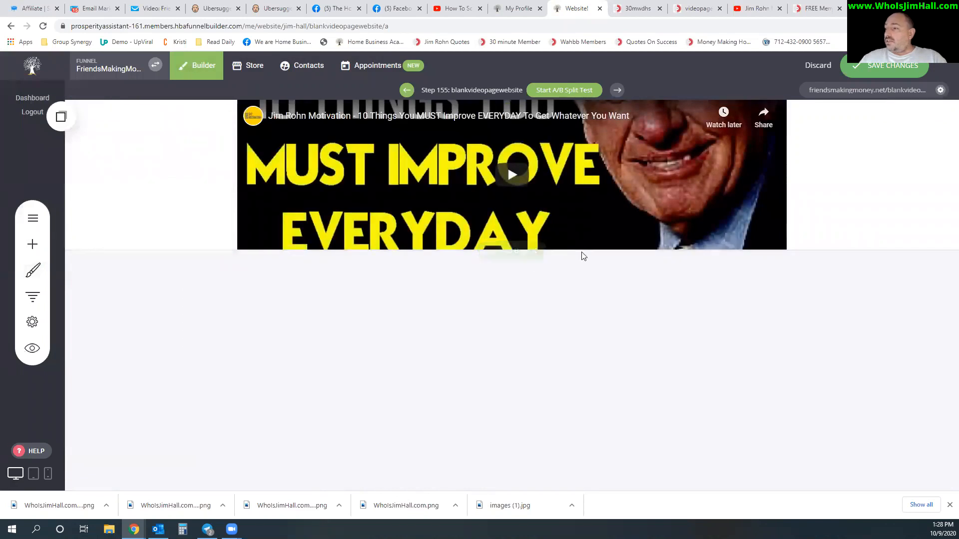
# - Enlarge the video's block so the whole video fits, with extra space above and below it
pyautogui.moveTo(578, 250); pyautogui.dragTo(581, 326)
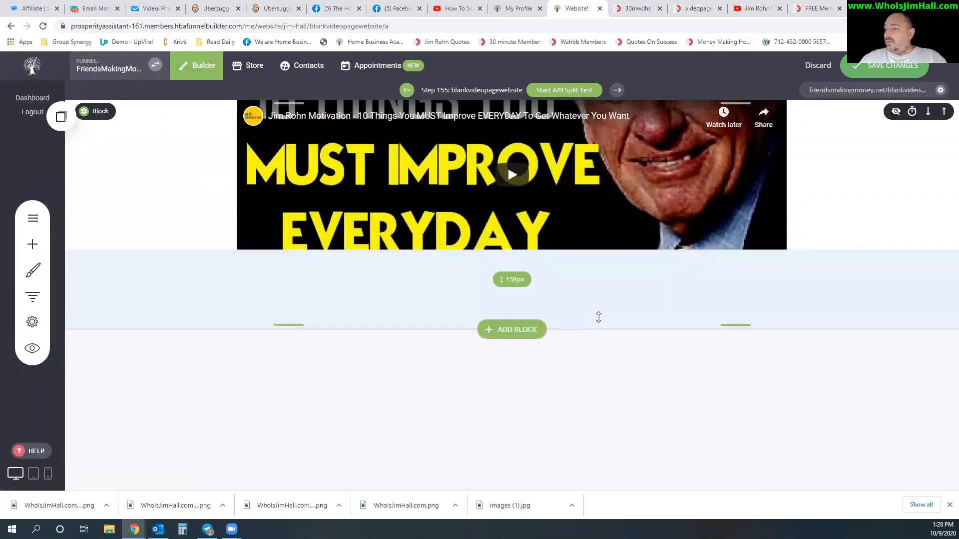
pyautogui.moveTo(513, 249); pyautogui.dragTo(509, 407)
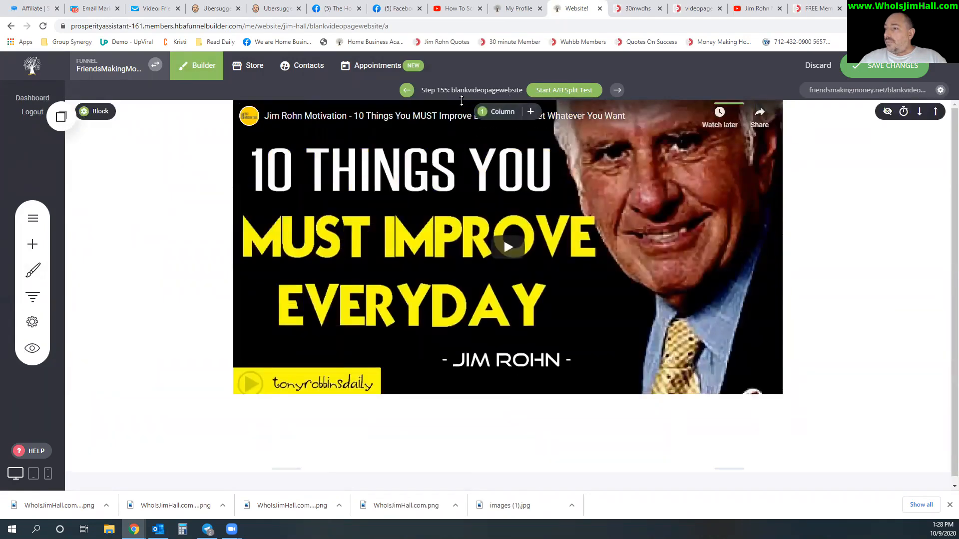
pyautogui.scroll(1, 207, 247)
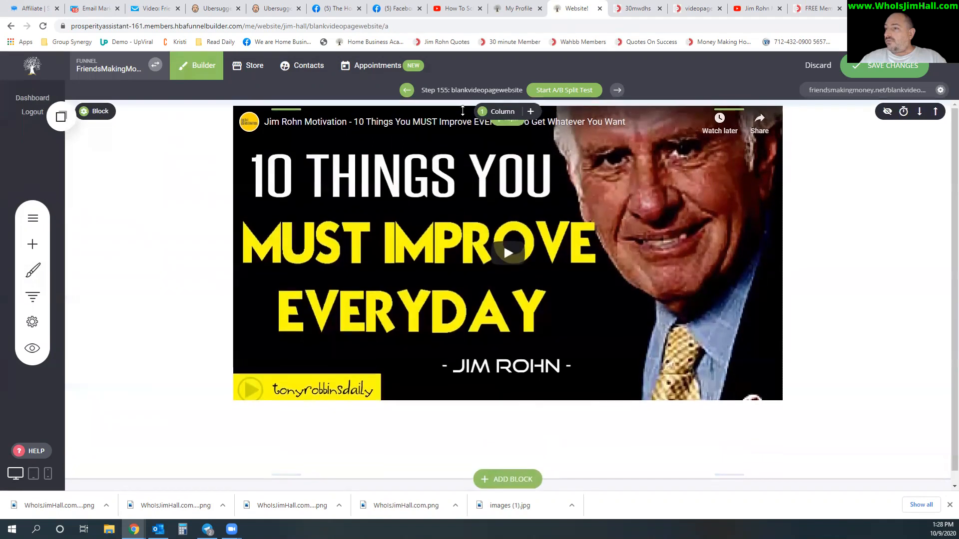
# - Add a text widget above the video and format its placeholder text as bold, size 20
pyautogui.click(33, 244)
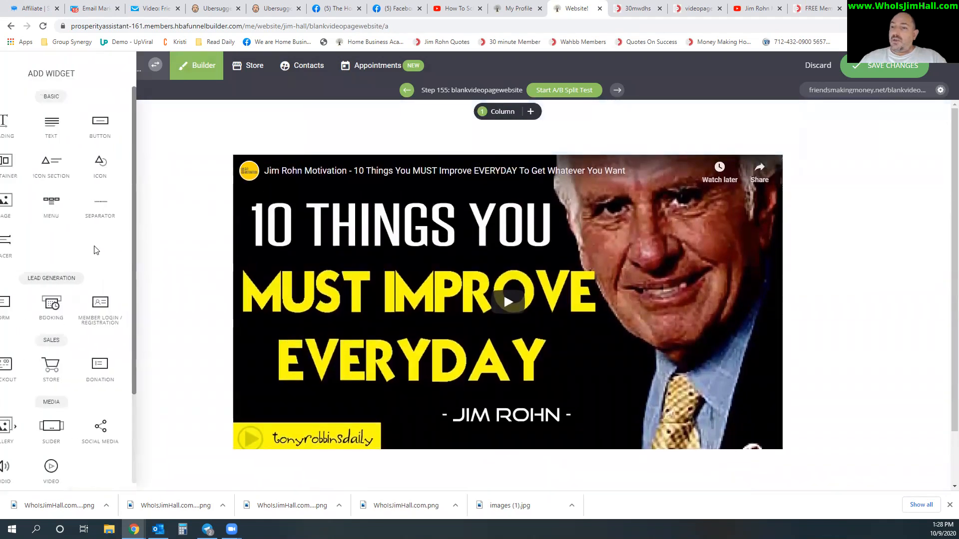
pyautogui.moveTo(85, 124); pyautogui.dragTo(480, 150)
pyautogui.tripleClick(480, 165)
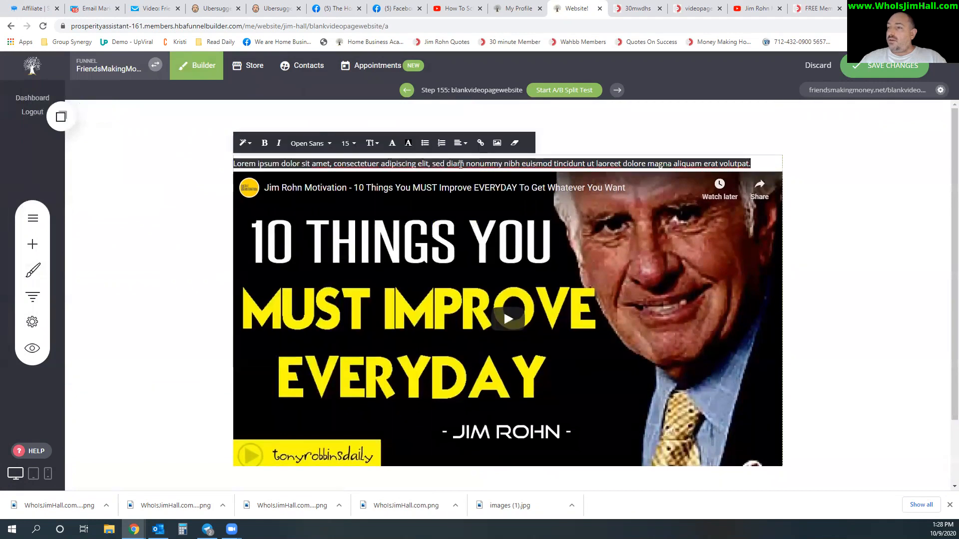
pyautogui.click(264, 143)
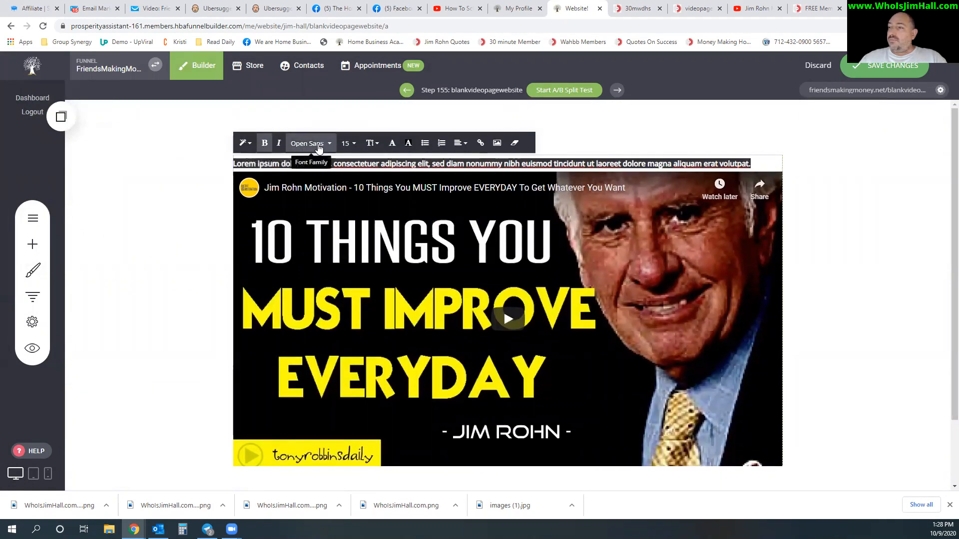
pyautogui.click(348, 145)
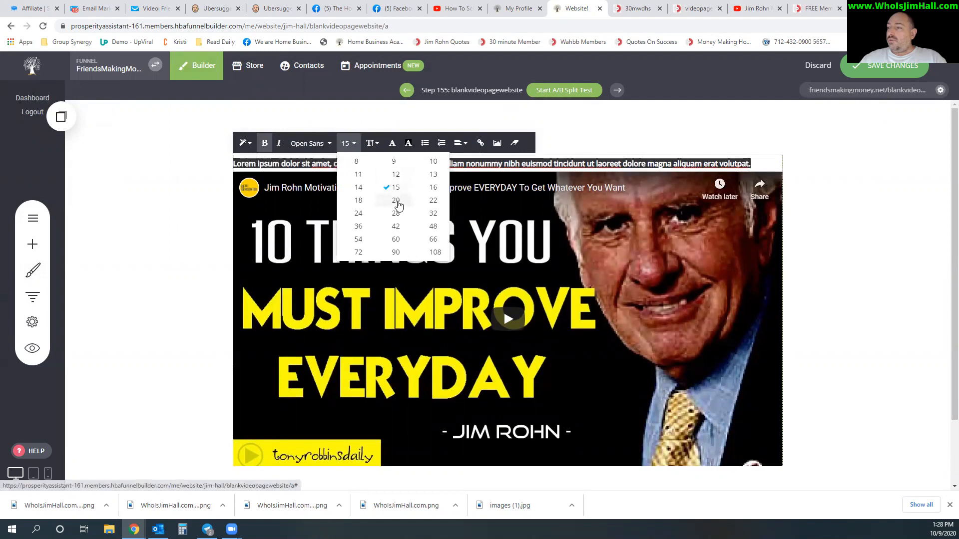
pyautogui.click(394, 204)
# - Replace the placeholder text above the video with "Check out this video" and center it
pyautogui.moveTo(413, 179); pyautogui.dragTo(270, 164)
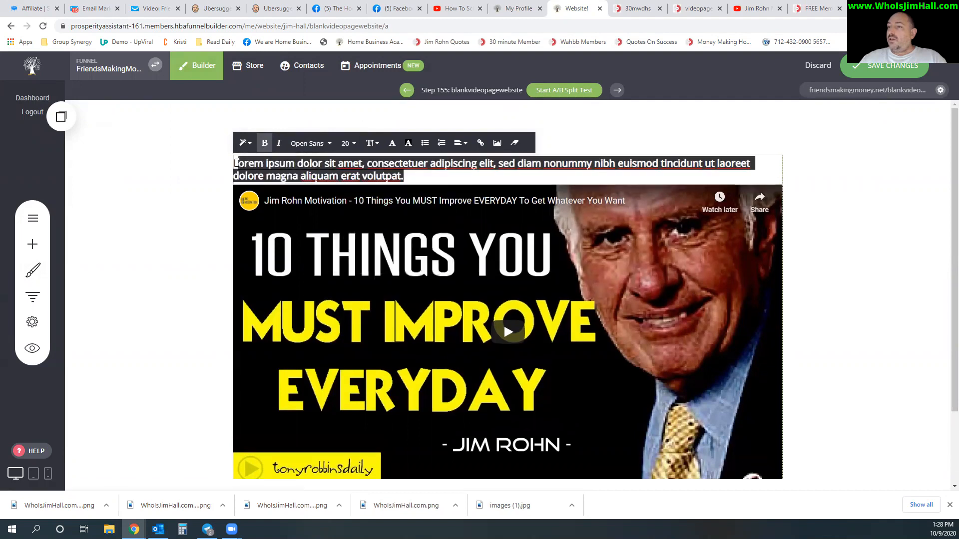
pyautogui.write('Check out this video')
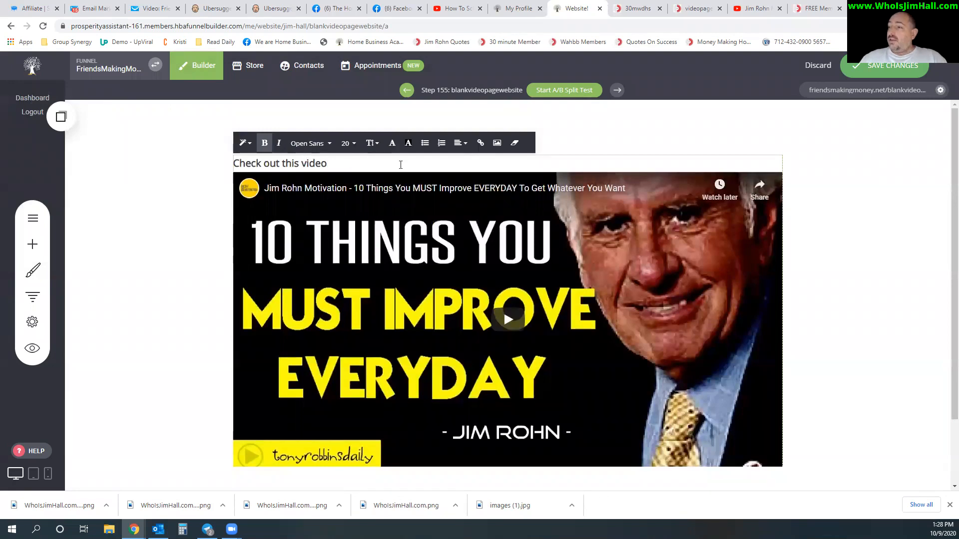
pyautogui.click(460, 143)
pyautogui.click(474, 164)
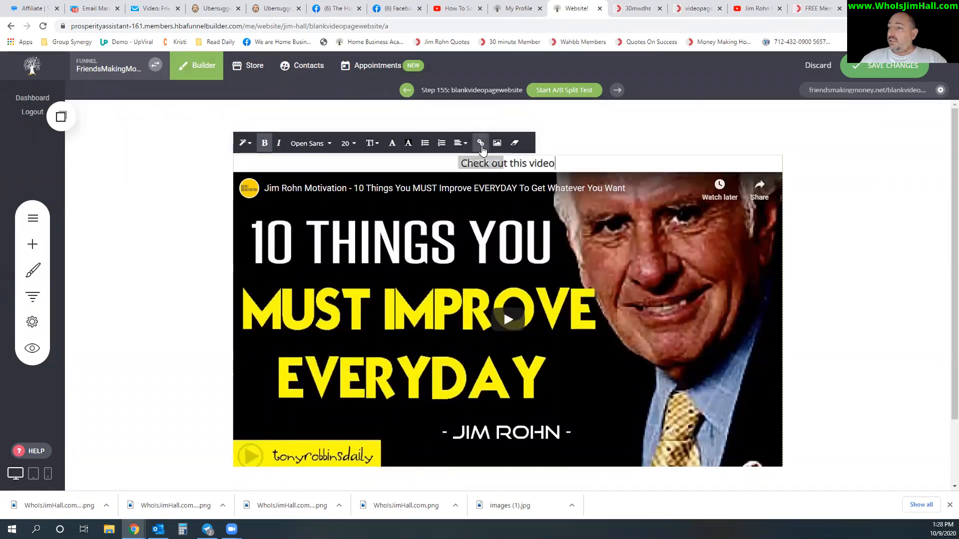
pyautogui.click(145, 187)
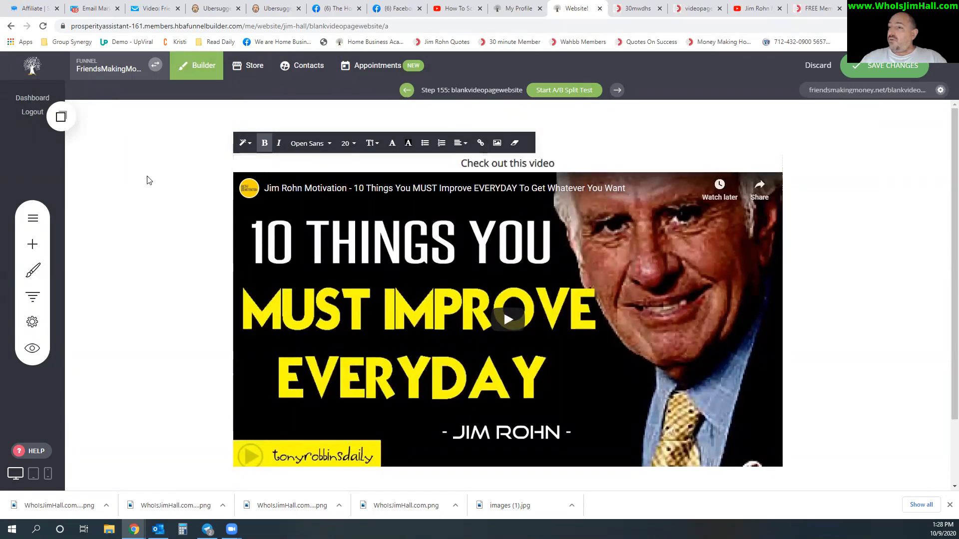
# - Add another text widget directly below the video and select its placeholder text
pyautogui.scroll(-2, 504, 204)
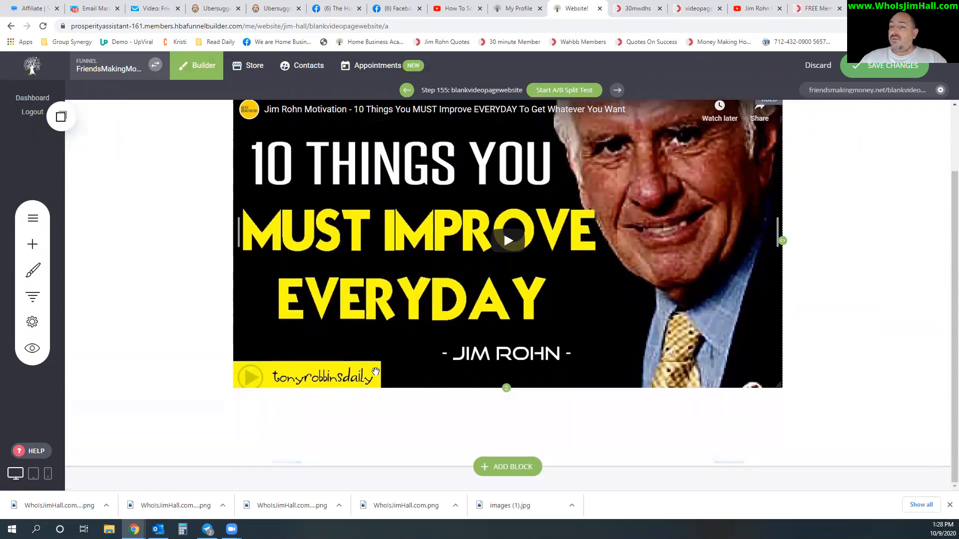
pyautogui.click(32, 243)
pyautogui.moveTo(191, 240); pyautogui.dragTo(507, 398)
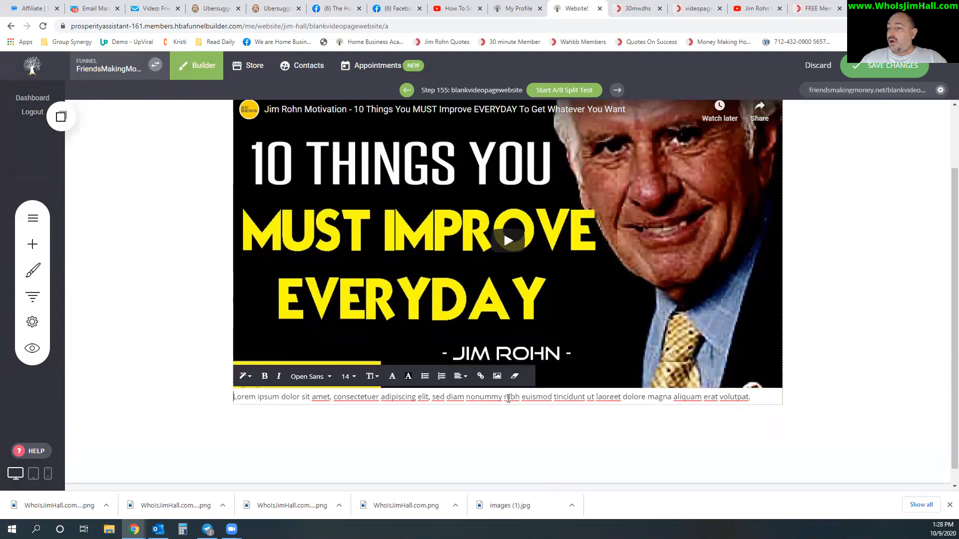
pyautogui.tripleClick(507, 398)
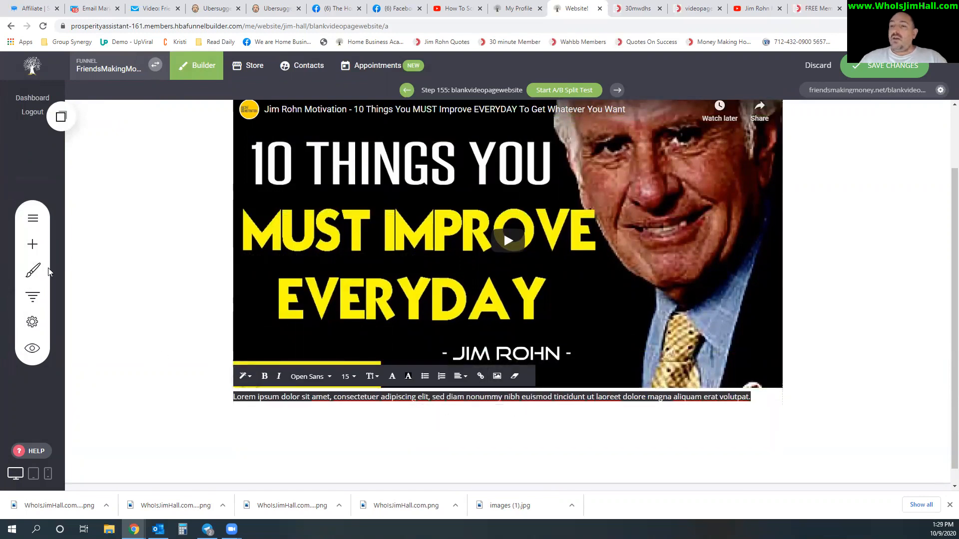
# - Add a button widget below the text under the video, keeping its default settings
pyautogui.click(32, 244)
pyautogui.moveTo(112, 152); pyautogui.dragTo(609, 431)
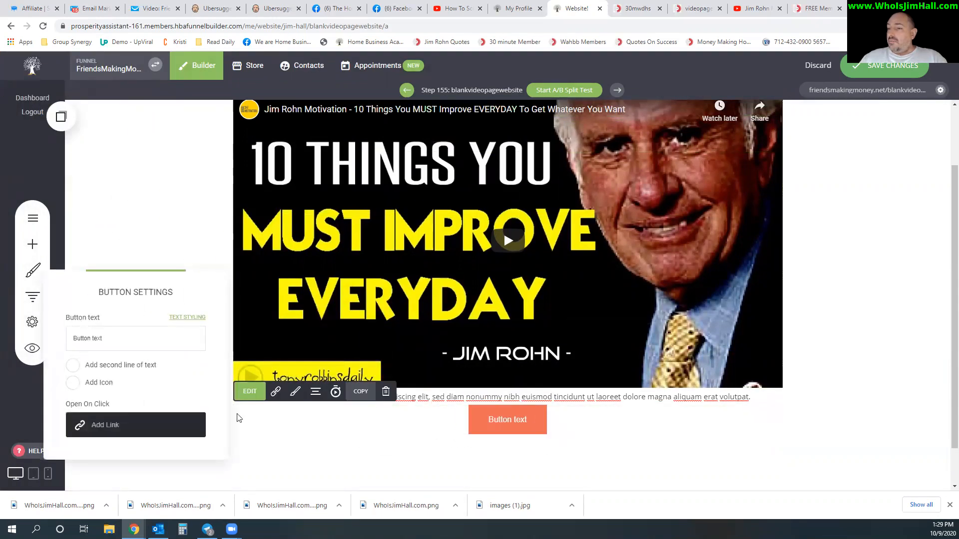
pyautogui.click(451, 473)
# - Add a countdown widget between the lower text and the button, and review its countdown type and counter-end options
pyautogui.click(32, 245)
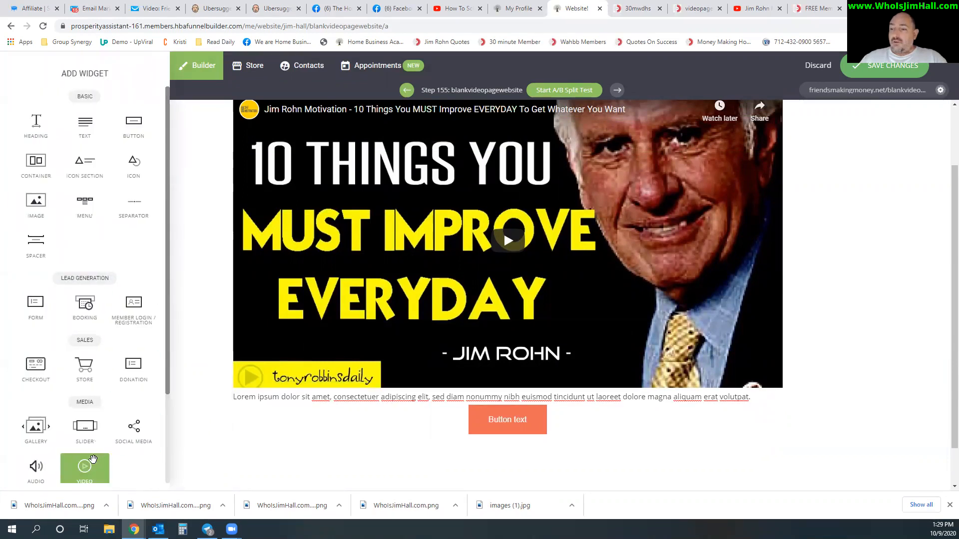
pyautogui.scroll(-2, 71, 377)
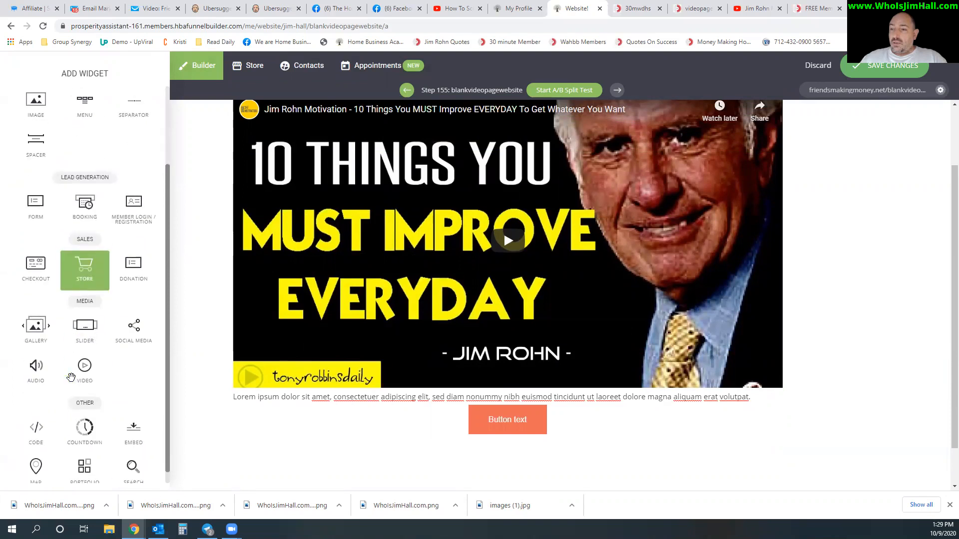
pyautogui.moveTo(84, 414); pyautogui.dragTo(512, 409)
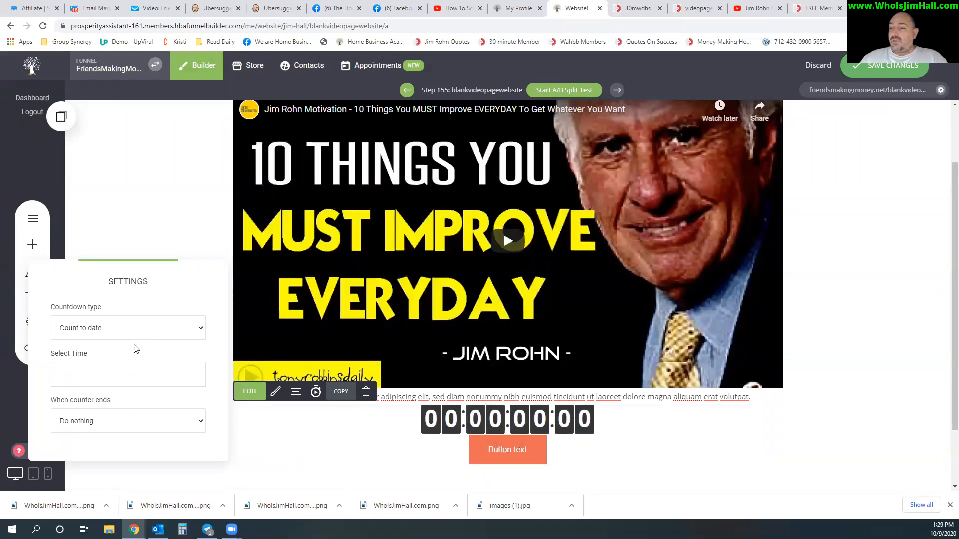
pyautogui.click(154, 334)
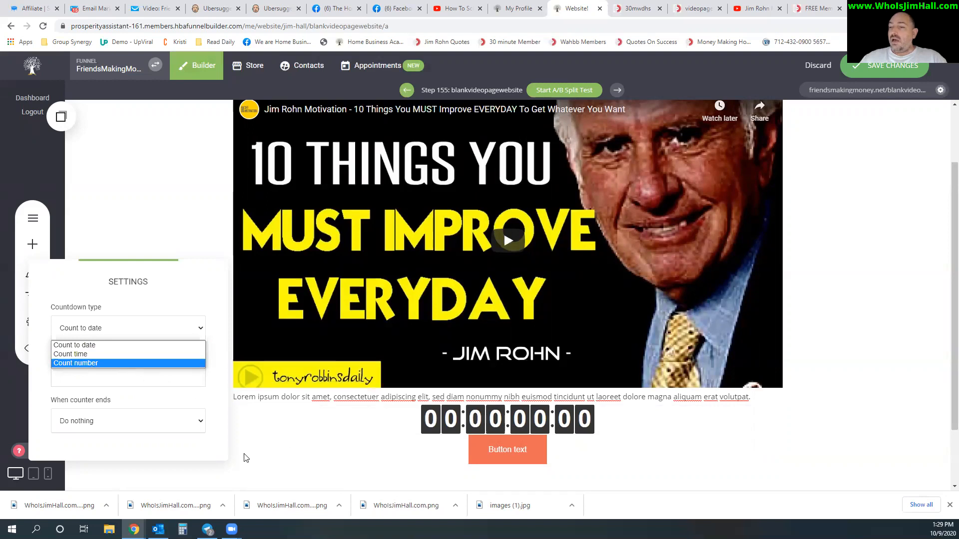
pyautogui.click(196, 428)
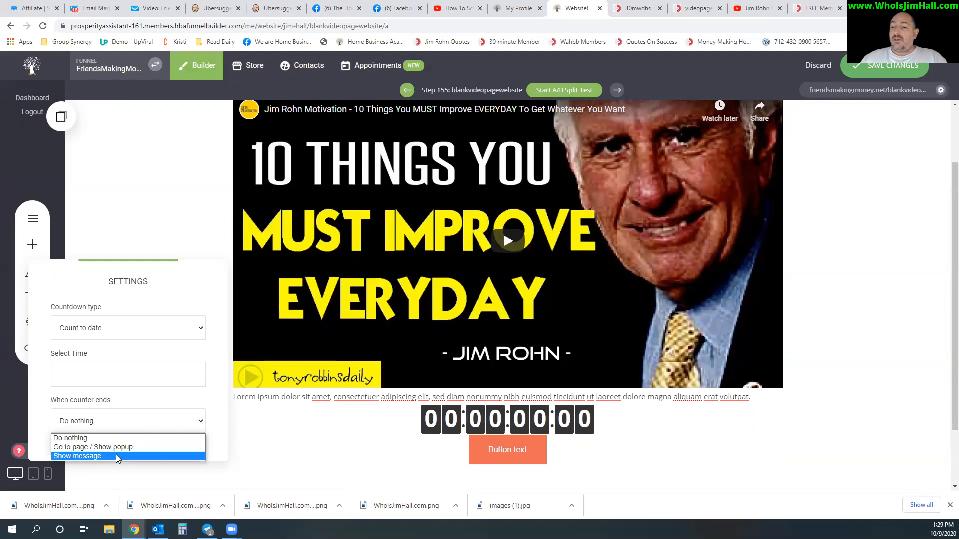
pyautogui.click(358, 479)
pyautogui.click(359, 480)
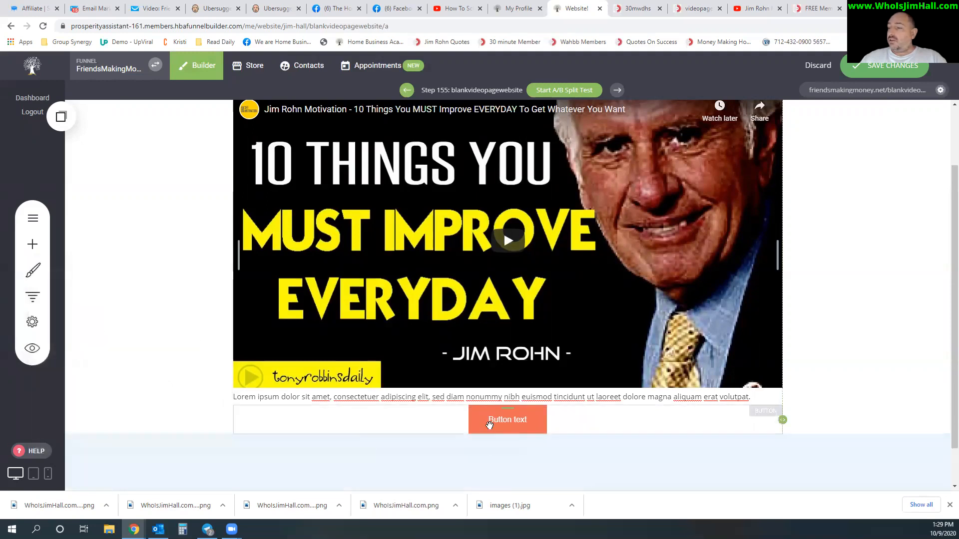
pyautogui.click(40, 244)
pyautogui.scroll(-3, 131, 320)
pyautogui.moveTo(94, 358); pyautogui.dragTo(32, 179)
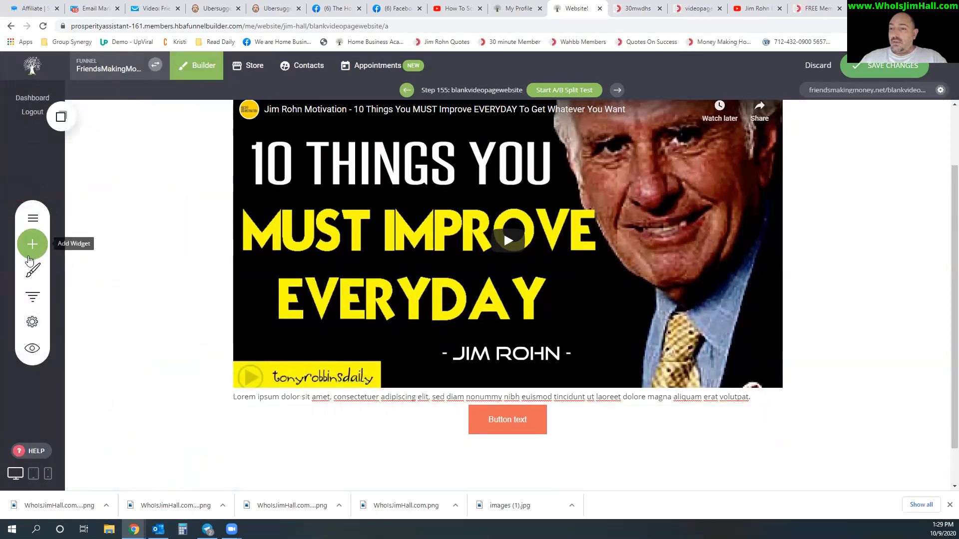
# - Add a countdown widget between the placeholder text below the video and the button
pyautogui.click(32, 246)
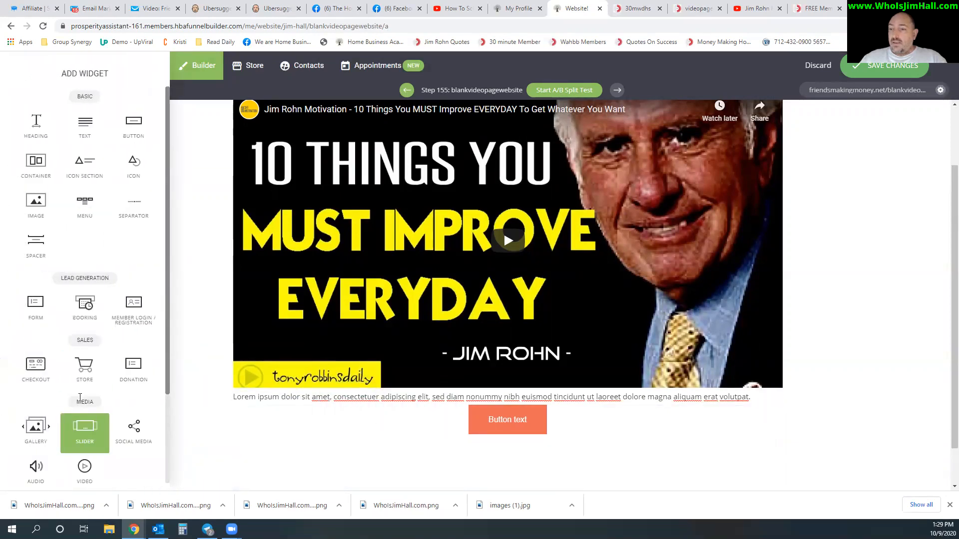
pyautogui.scroll(-2, 80, 400)
pyautogui.moveTo(84, 423); pyautogui.dragTo(499, 432)
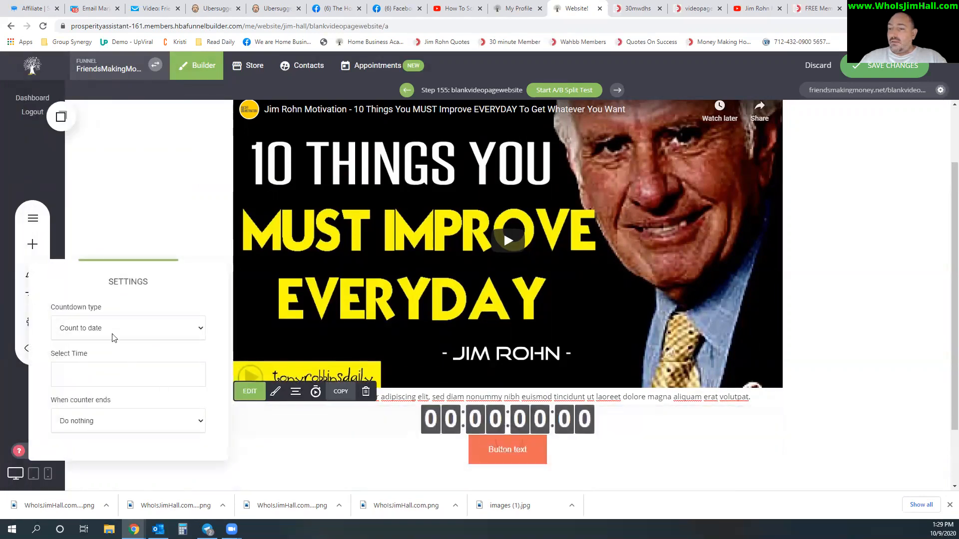
# - Set the countdown type to Count to date, pick October 13, 2020 as its end date, and close the settings
pyautogui.click(187, 330)
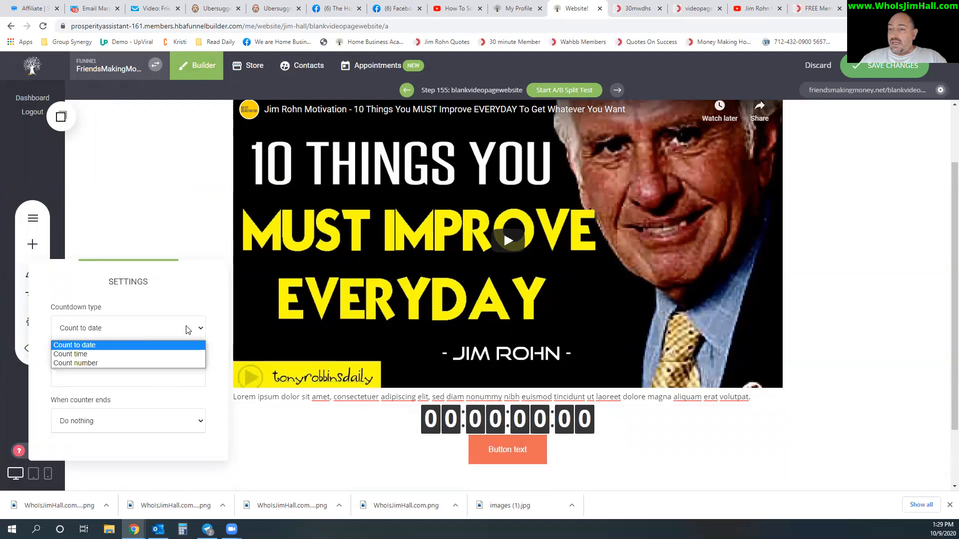
pyautogui.click(105, 346)
pyautogui.click(115, 374)
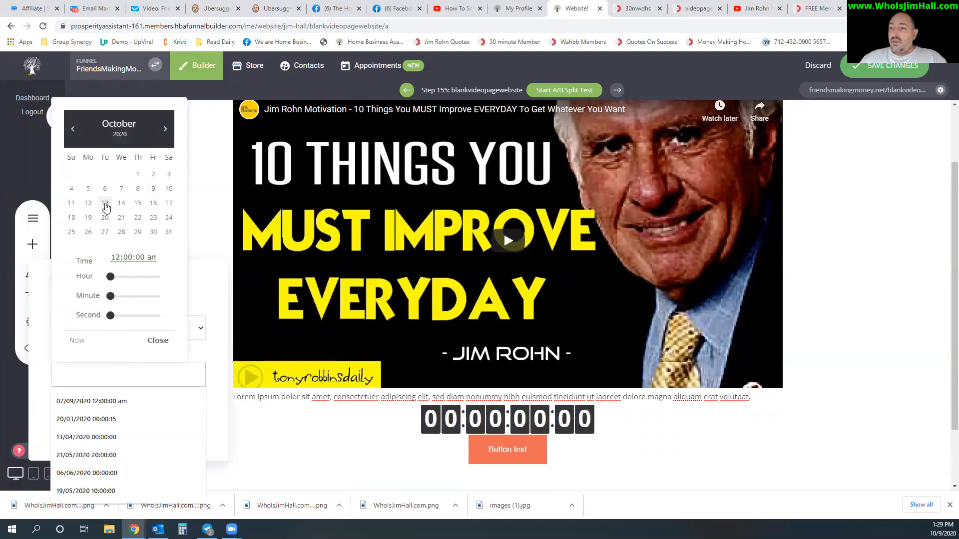
pyautogui.click(106, 207)
pyautogui.click(317, 447)
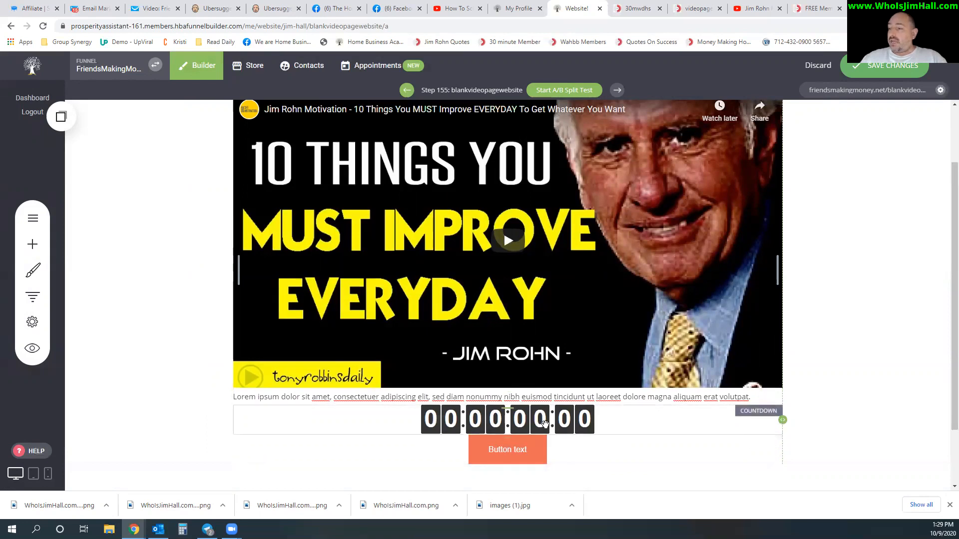
# - Change the button text to "Continue to the offer" and keep the button's settings open
pyautogui.click(510, 452)
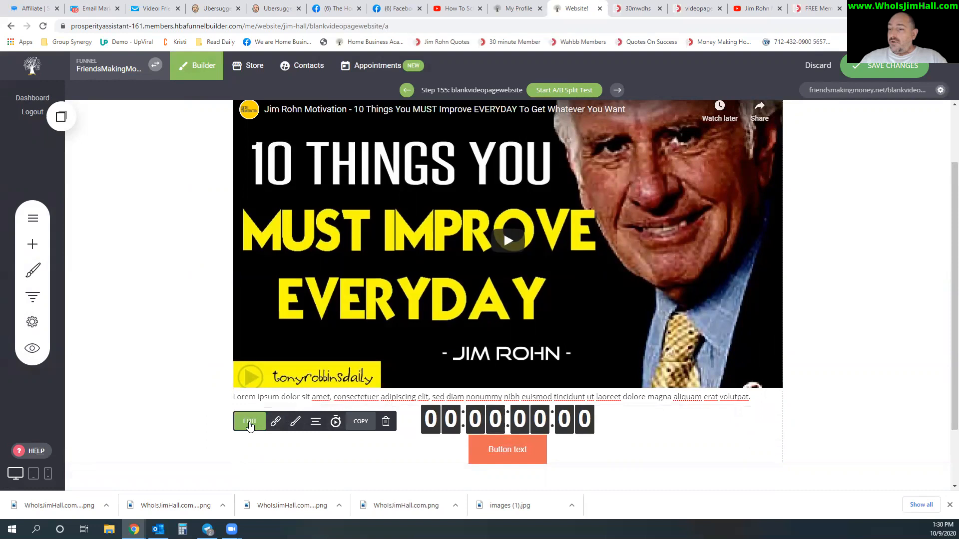
pyautogui.click(250, 425)
pyautogui.click(112, 338)
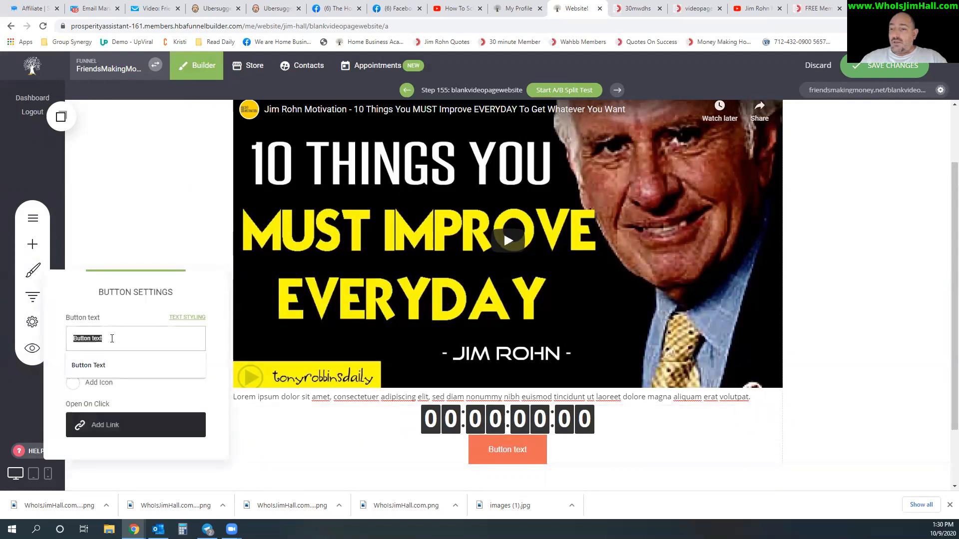
pyautogui.write('Continue')
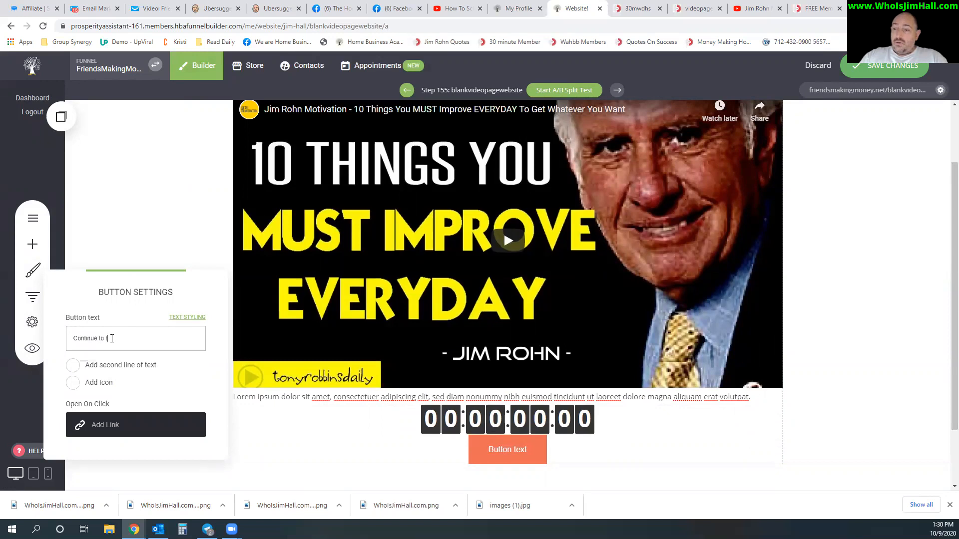
pyautogui.click(159, 176)
pyautogui.click(250, 421)
# - Leave the button without a second text line and add a film strip icon at the front of its text
pyautogui.click(73, 366)
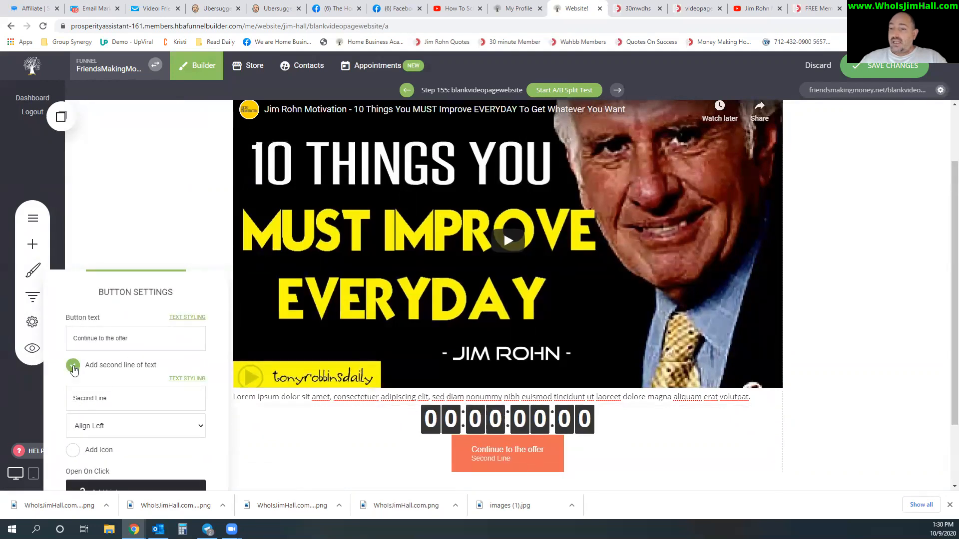
pyautogui.click(72, 365)
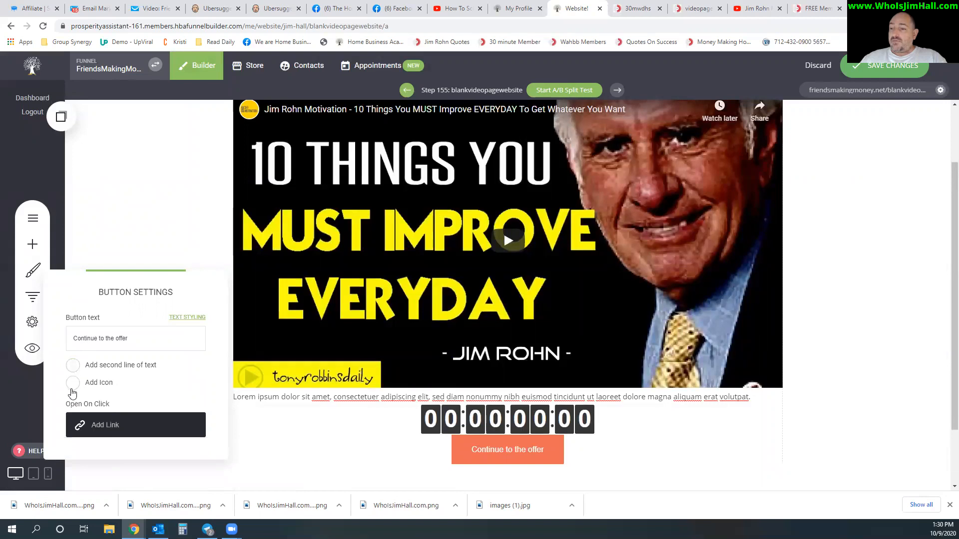
pyautogui.click(72, 384)
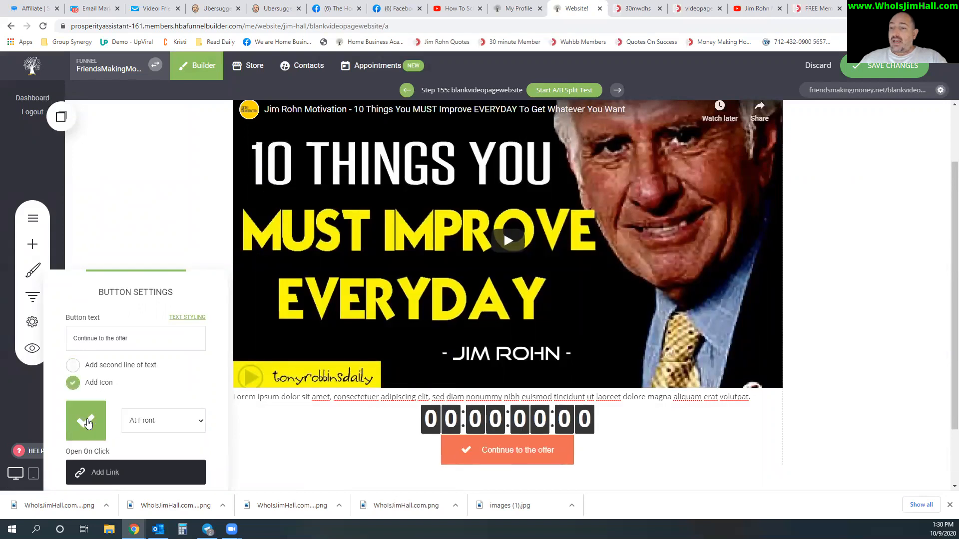
pyautogui.click(87, 424)
pyautogui.scroll(1, 200, 394)
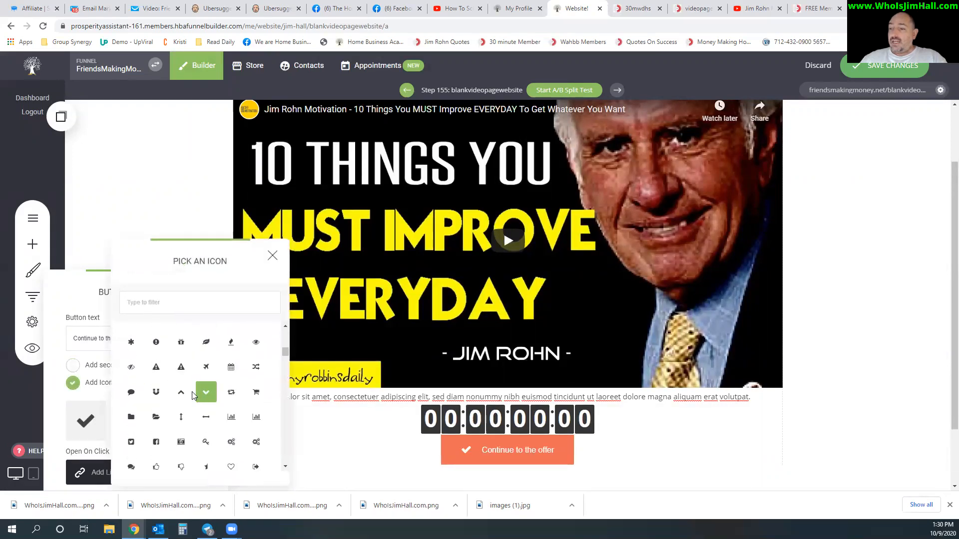
pyautogui.click(181, 392)
pyautogui.click(86, 422)
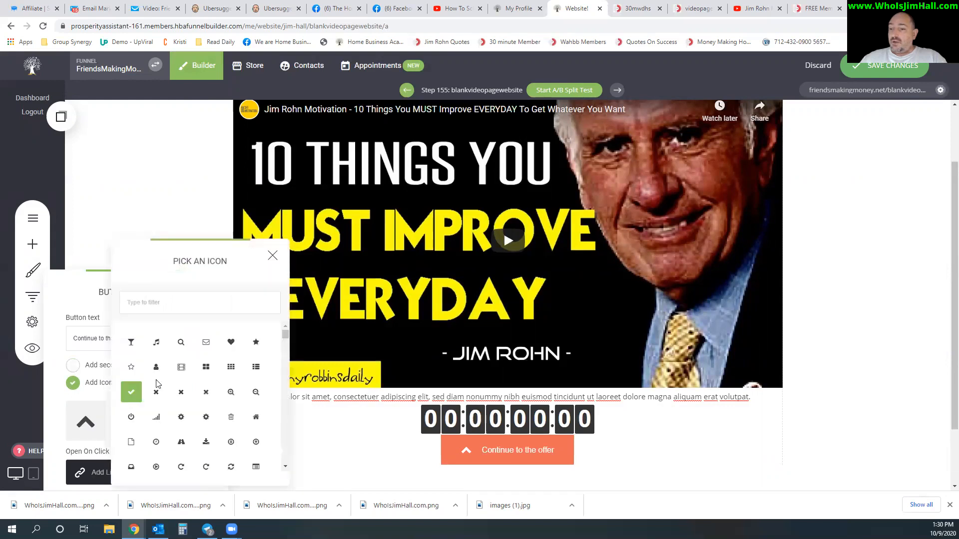
pyautogui.click(181, 368)
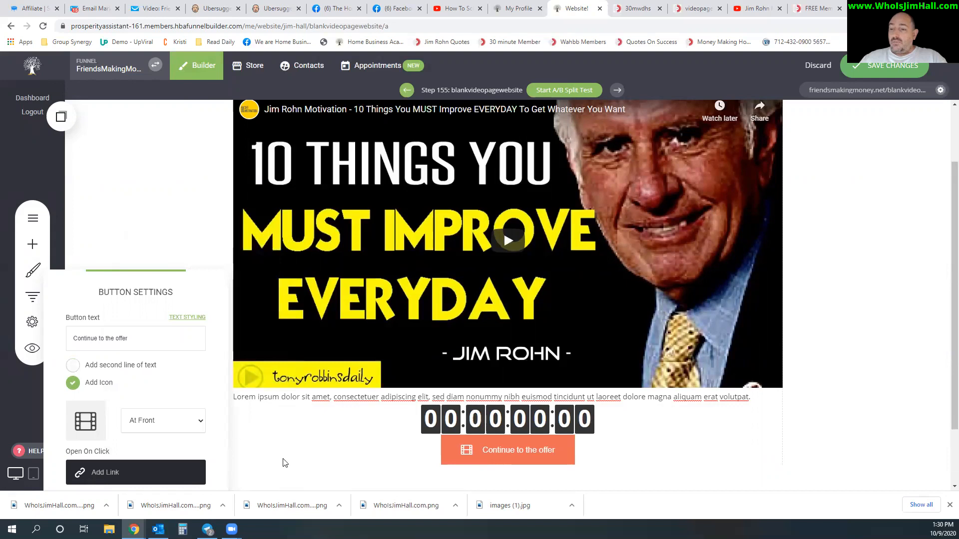
# - Link the button to the first "30 Minute Workday" funnel step
pyautogui.click(107, 473)
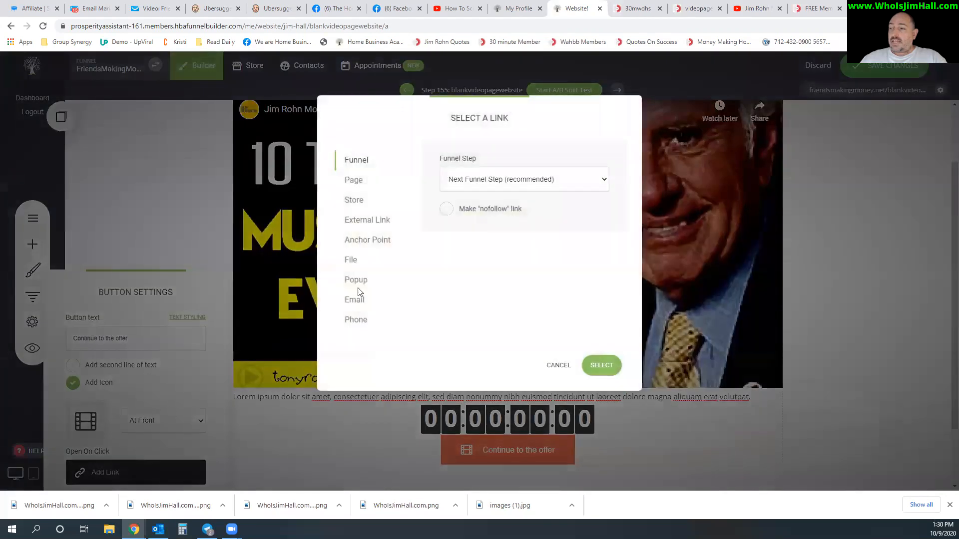
pyautogui.click(365, 223)
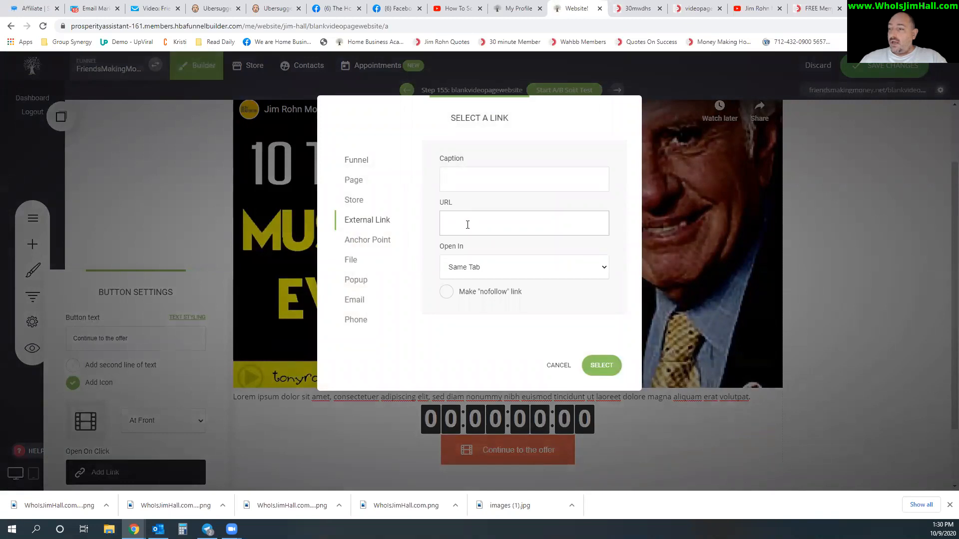
pyautogui.click(360, 165)
pyautogui.click(509, 185)
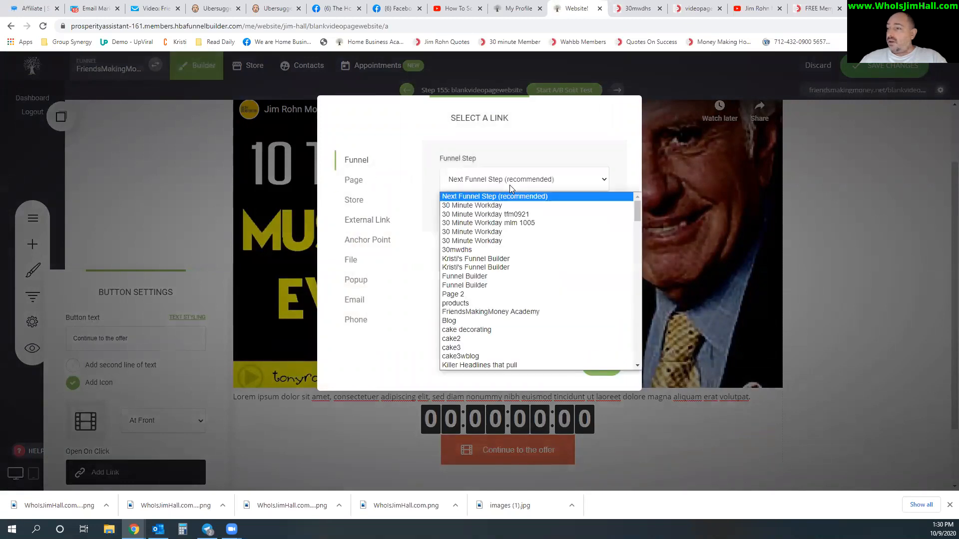
pyautogui.click(469, 206)
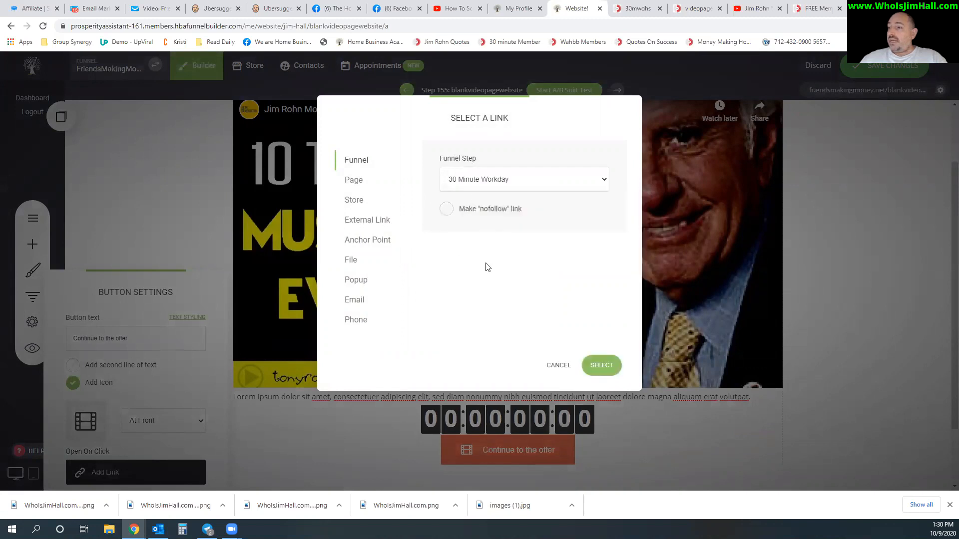
pyautogui.click(601, 367)
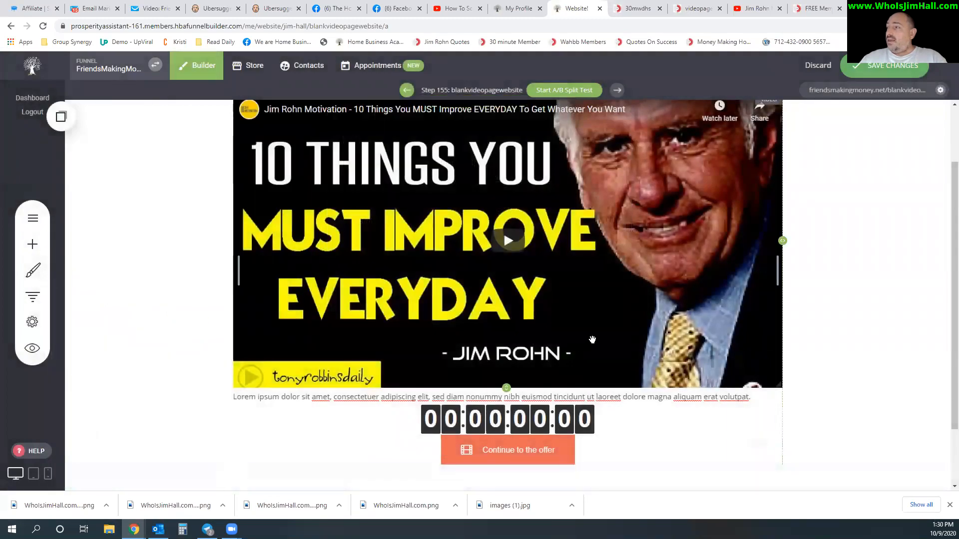
# - Increase the spacing above the button and above the countdown, and save the page
pyautogui.scroll(-2, 574, 350)
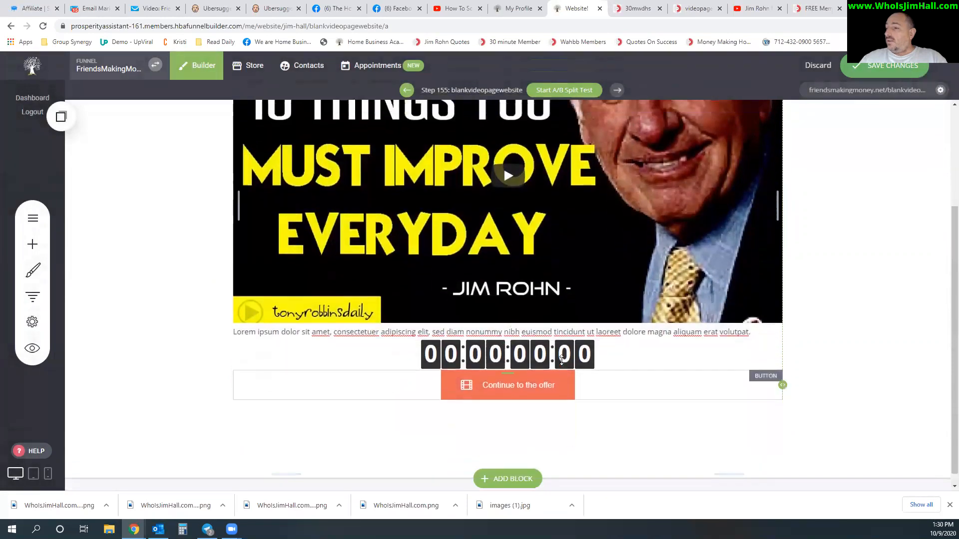
pyautogui.scroll(3, 561, 360)
pyautogui.scroll(-3, 587, 296)
pyautogui.scroll(3, 590, 310)
pyautogui.scroll(-3, 591, 306)
pyautogui.moveTo(508, 358); pyautogui.dragTo(508, 384)
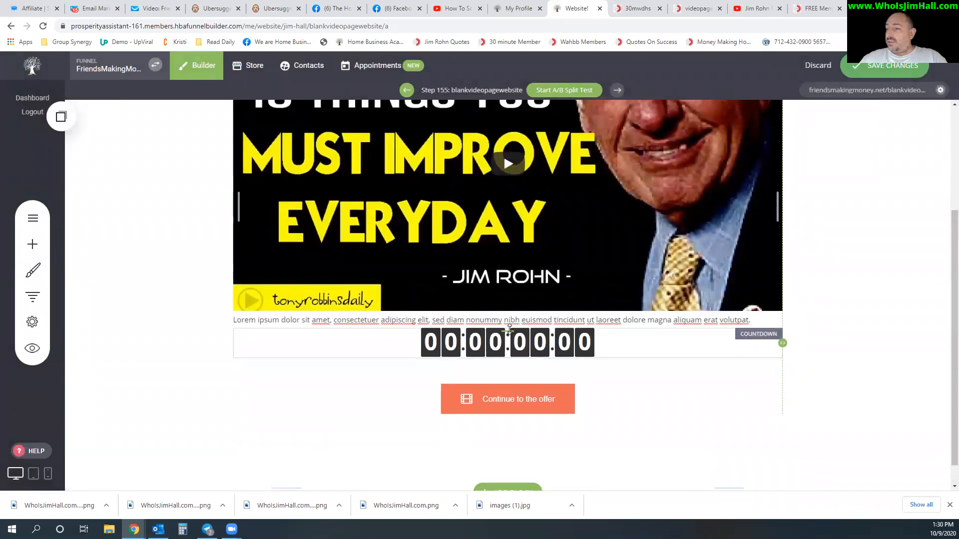
pyautogui.moveTo(508, 328); pyautogui.dragTo(508, 356)
pyautogui.click(767, 318)
pyautogui.click(824, 389)
pyautogui.click(879, 69)
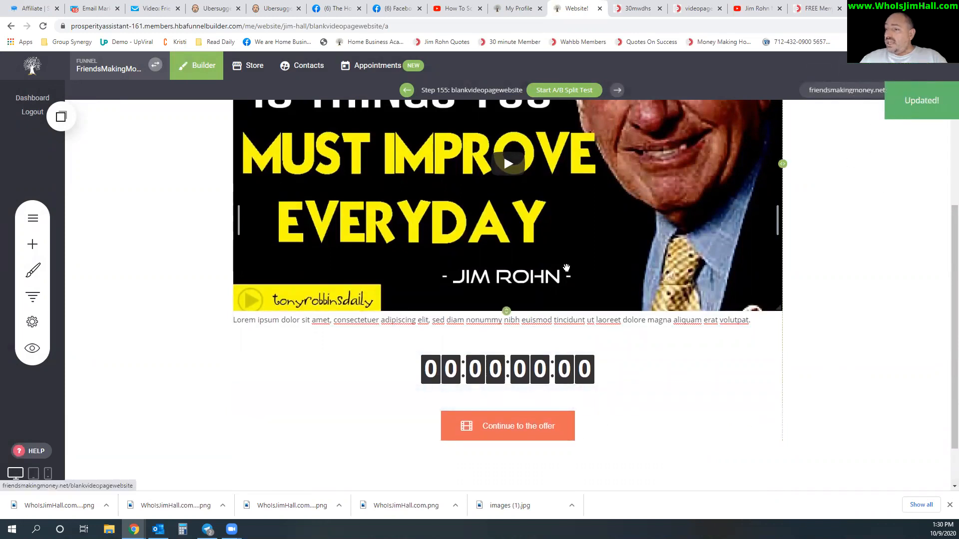
# - Review the page layout in the builder, and open the published blankvideopagewebsite page to check it from heading to button
pyautogui.scroll(3, 312, 125)
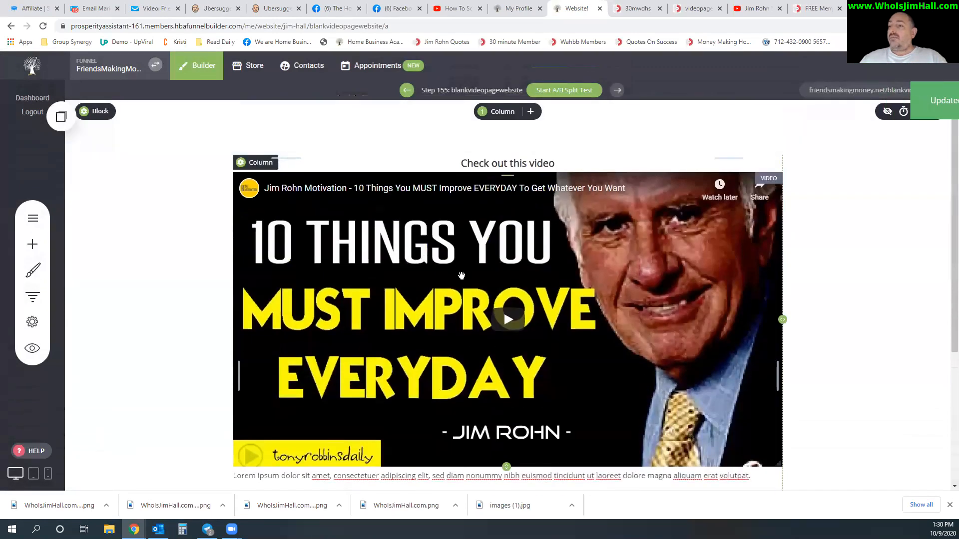
pyautogui.scroll(-4, 400, 200)
pyautogui.scroll(3, 498, 235)
pyautogui.scroll(-3, 497, 235)
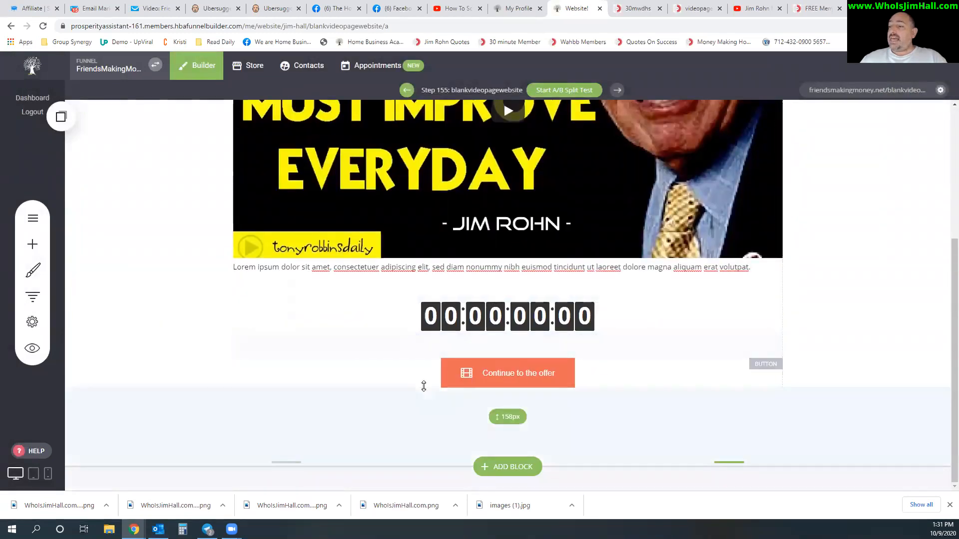
pyautogui.scroll(4, 578, 331)
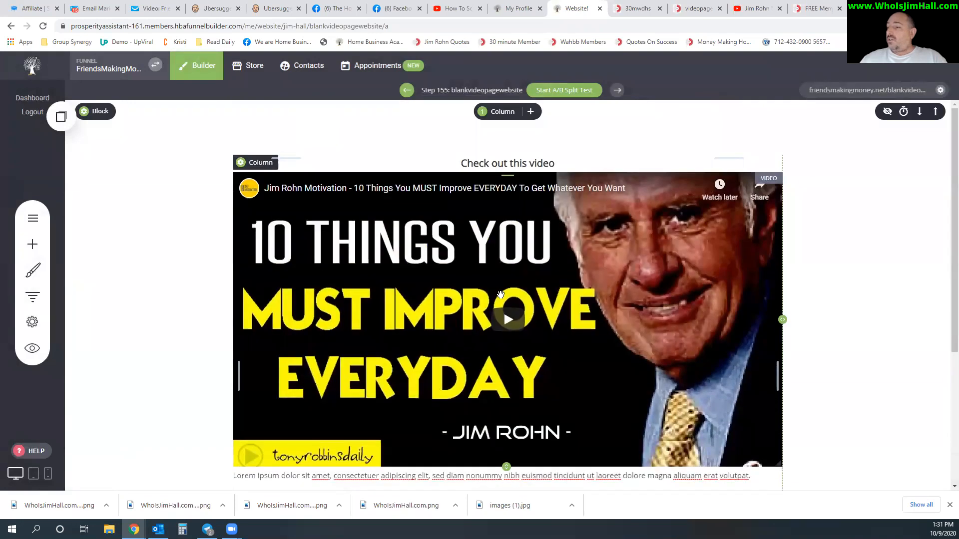
pyautogui.scroll(-4, 585, 270)
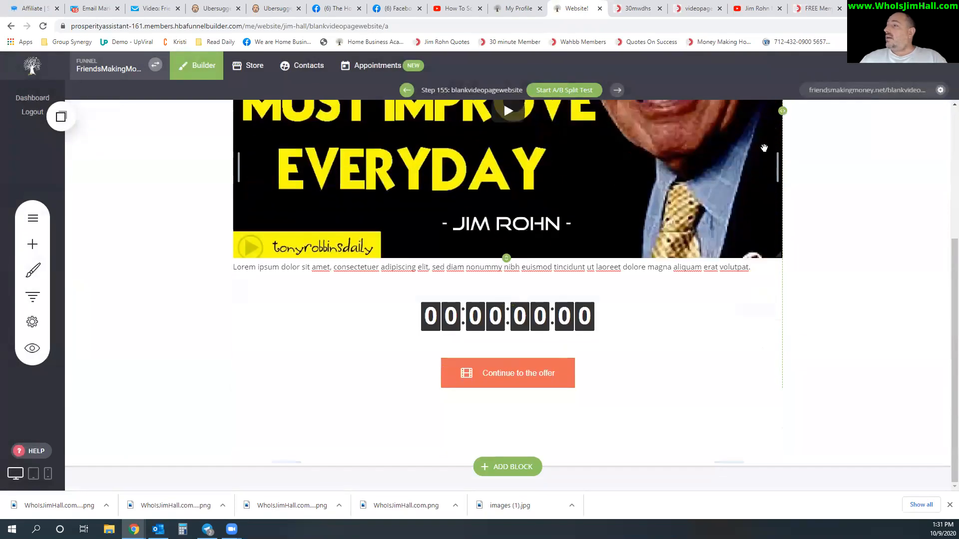
pyautogui.click(893, 95)
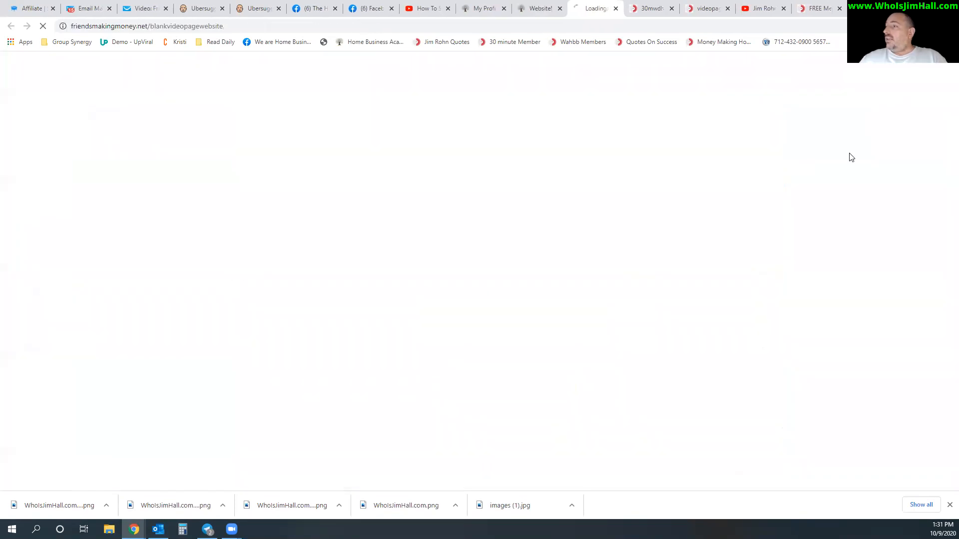
pyautogui.scroll(-3, 111, 229)
pyautogui.scroll(3, 112, 229)
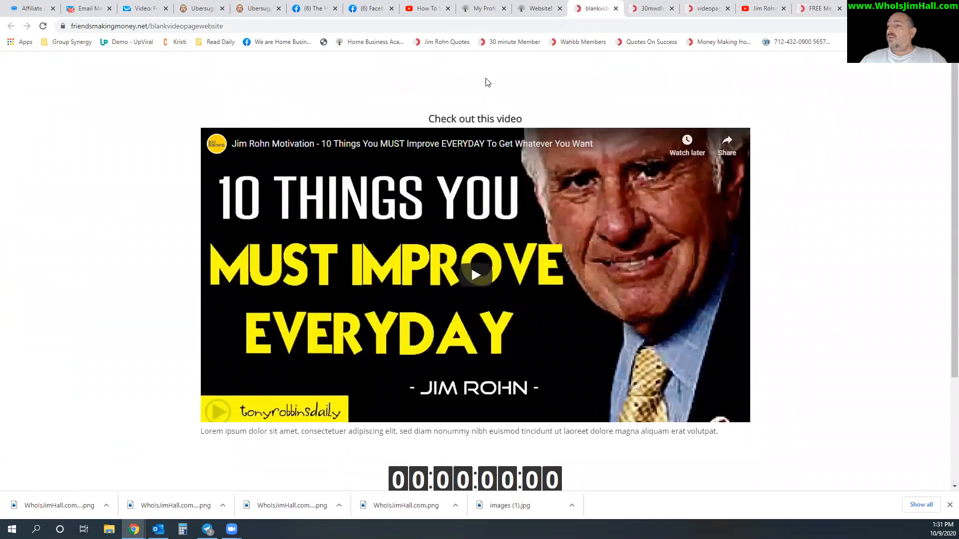
# - Return to the builder, reduce the spacing above the "Check out this video" text, and save the page
pyautogui.click(539, 7)
pyautogui.scroll(4, 507, 199)
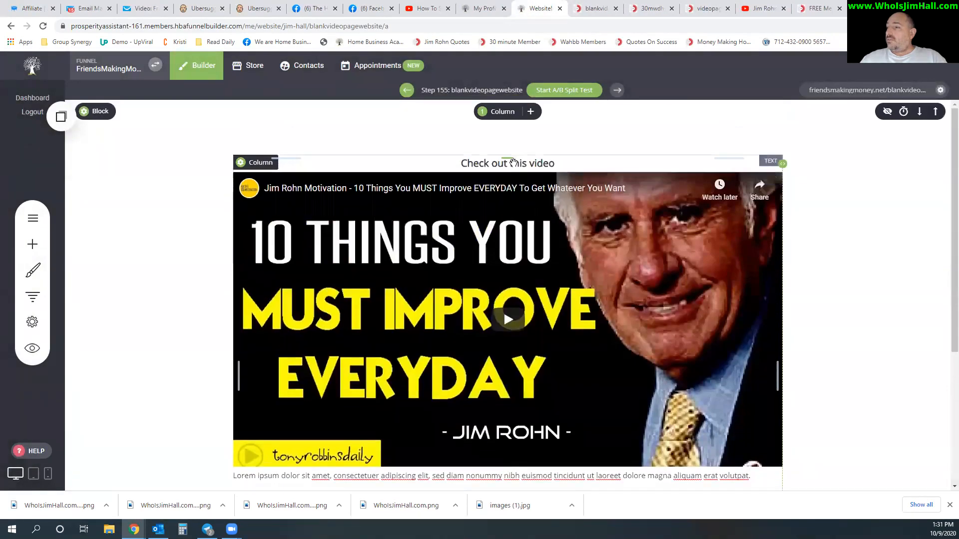
pyautogui.moveTo(510, 154); pyautogui.dragTo(513, 120)
pyautogui.click(884, 66)
# - Reload the published blankvideopagewebsite page and check the heading position, countdown and button link
pyautogui.click(819, 9)
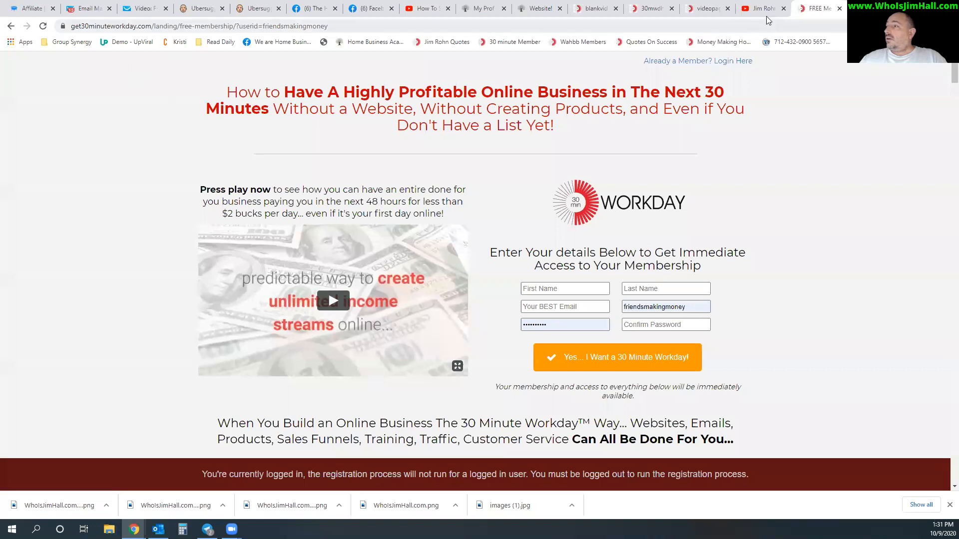
pyautogui.click(605, 13)
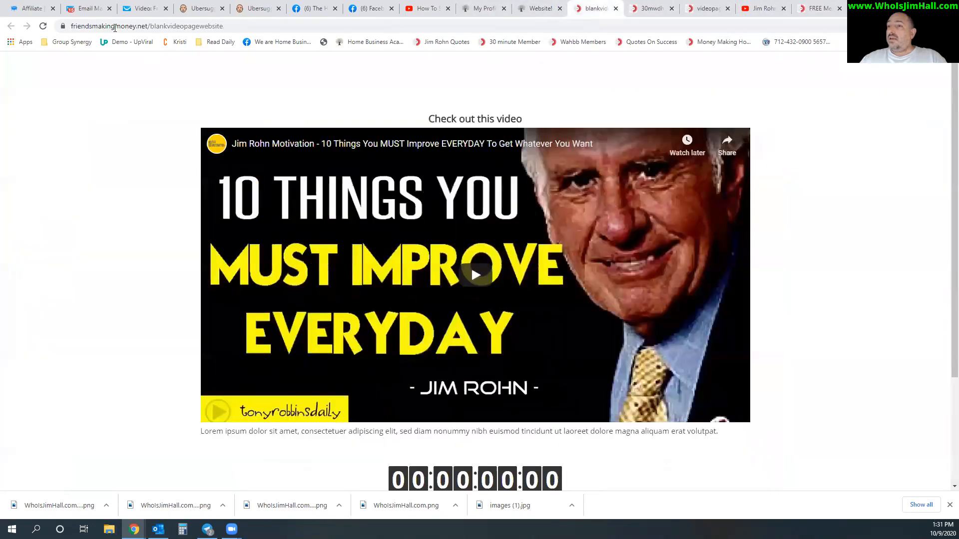
pyautogui.click(43, 26)
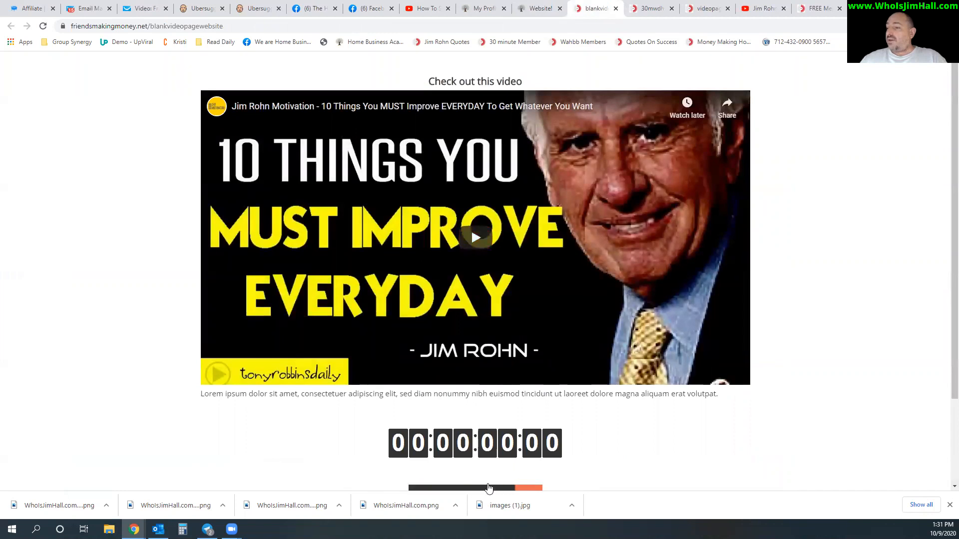
pyautogui.scroll(-2, 490, 487)
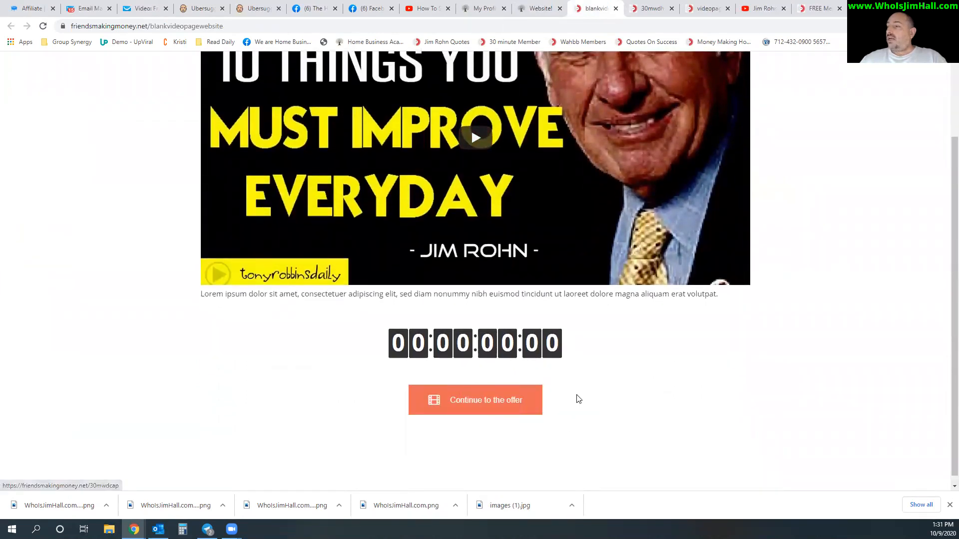
pyautogui.scroll(2, 664, 402)
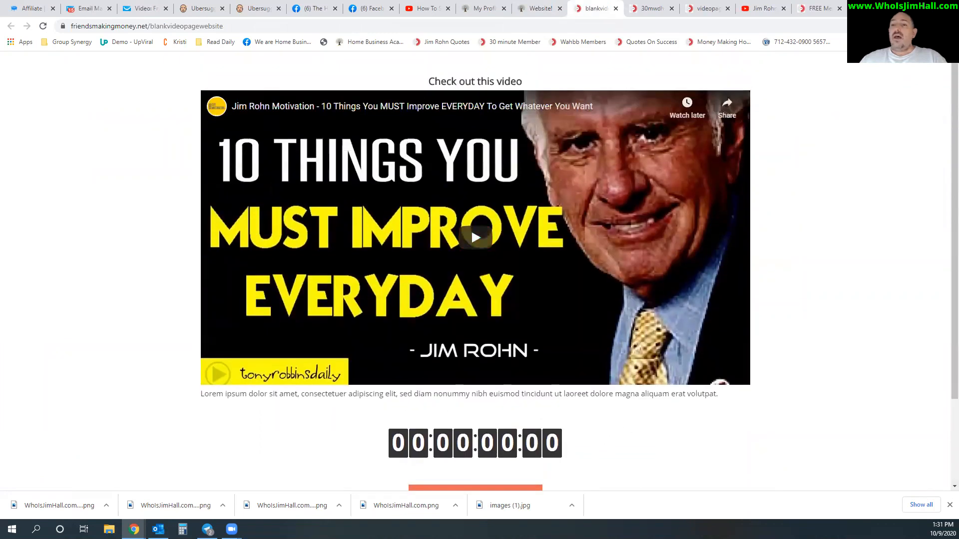